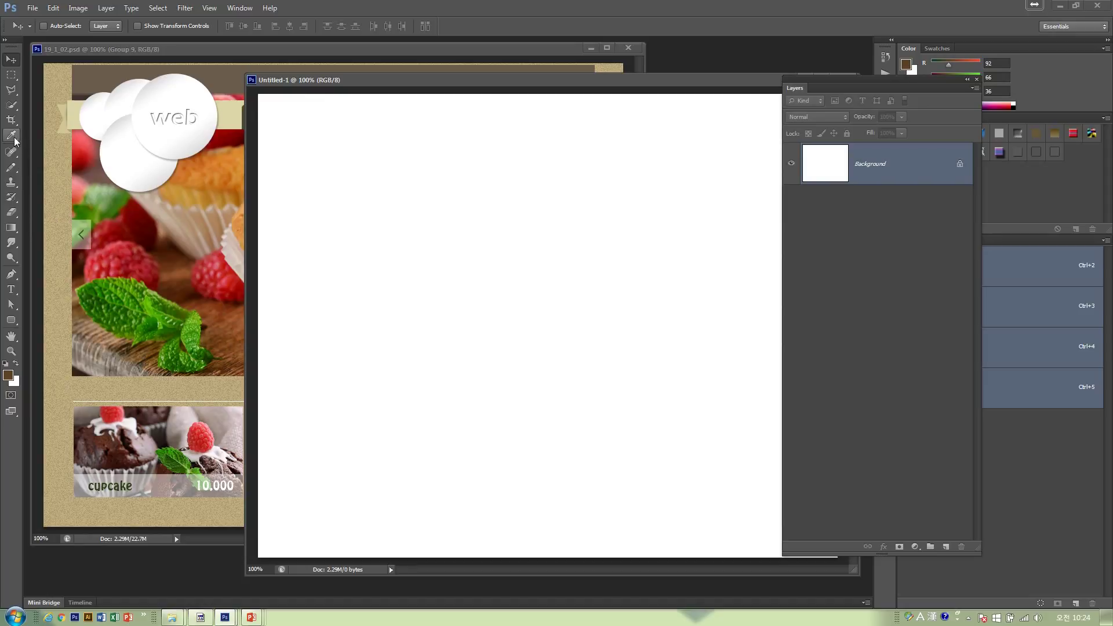
Sample the beige #c2af80 from the cupcake page's textured border as the foreground color and fill the Background layer with it
left_click(9, 376)
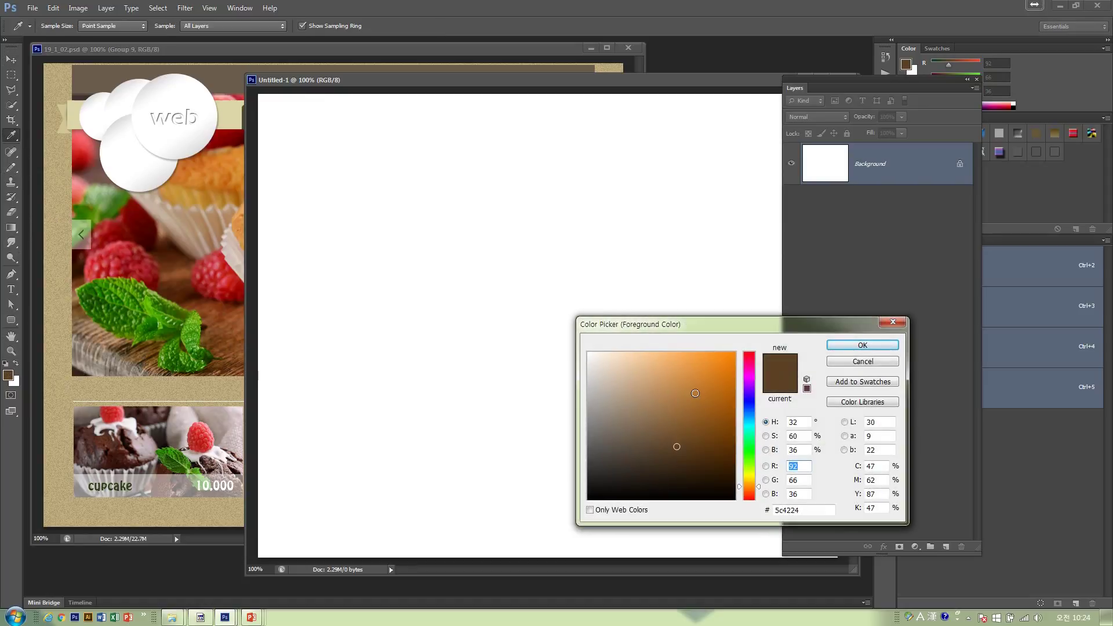
left_click(60, 326)
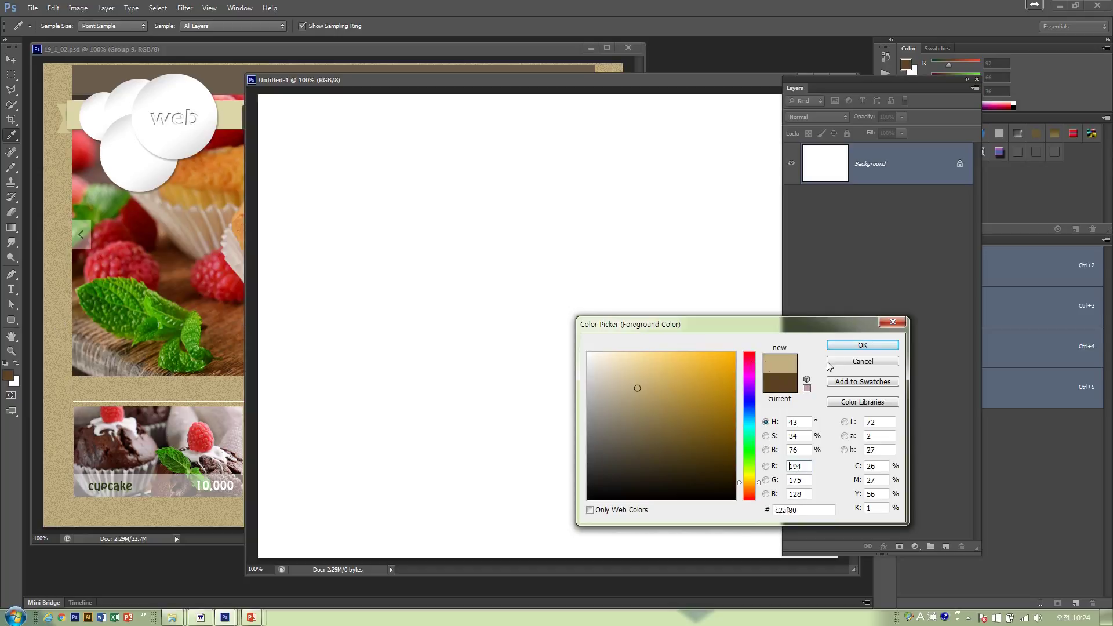
left_click(845, 347)
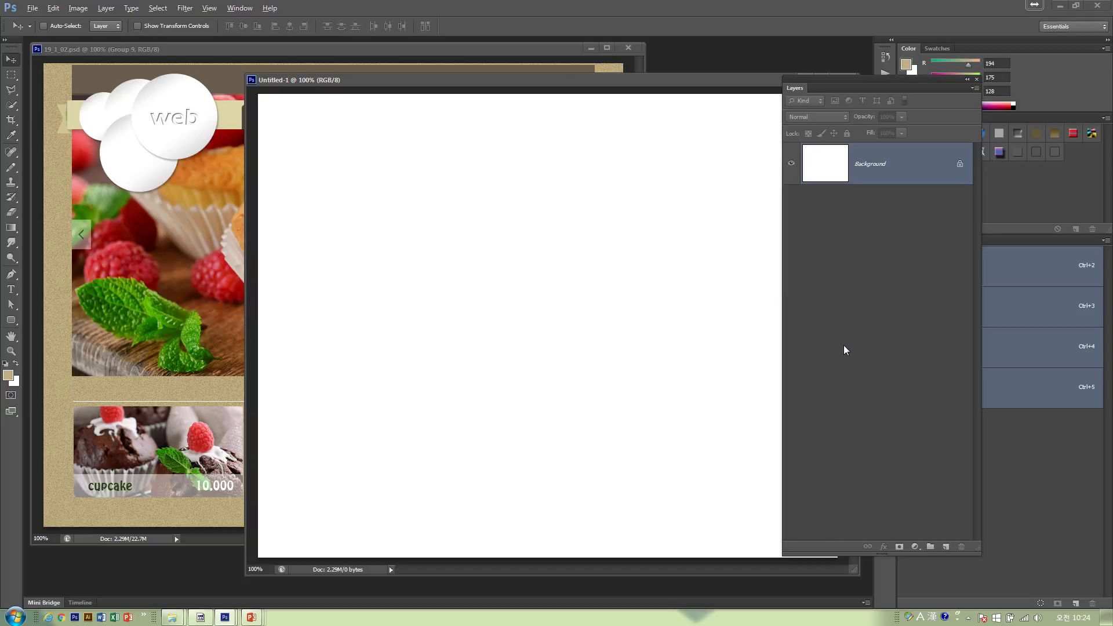
key("alt+BackSpace")
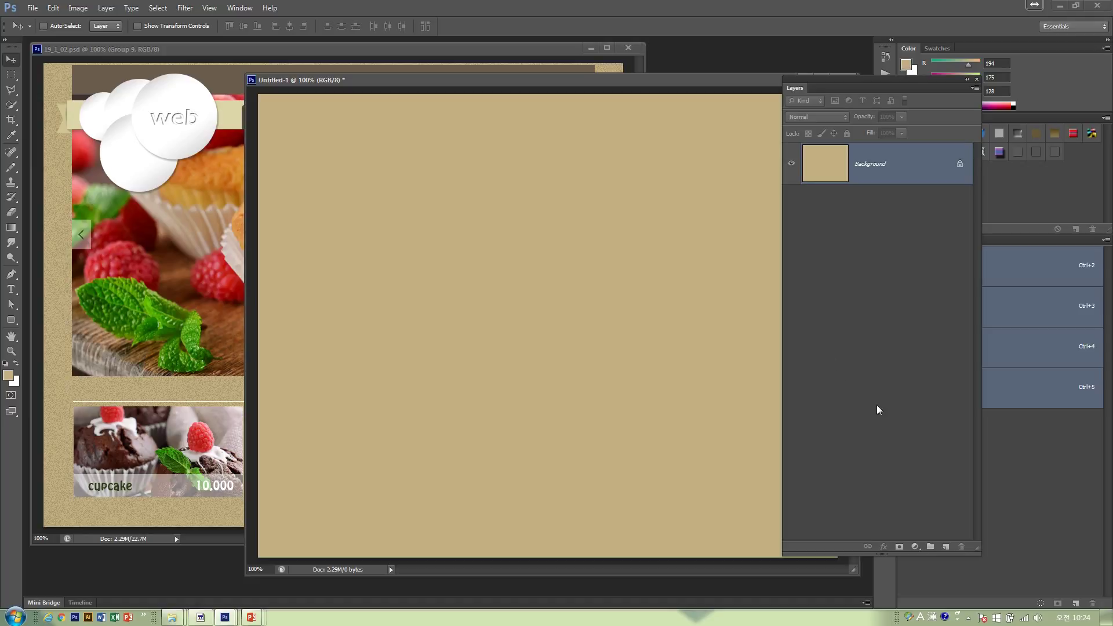
Add a new layer filled with white and apply Add Noise to it at 50%, Gaussian and Monochromatic
left_click(946, 546)
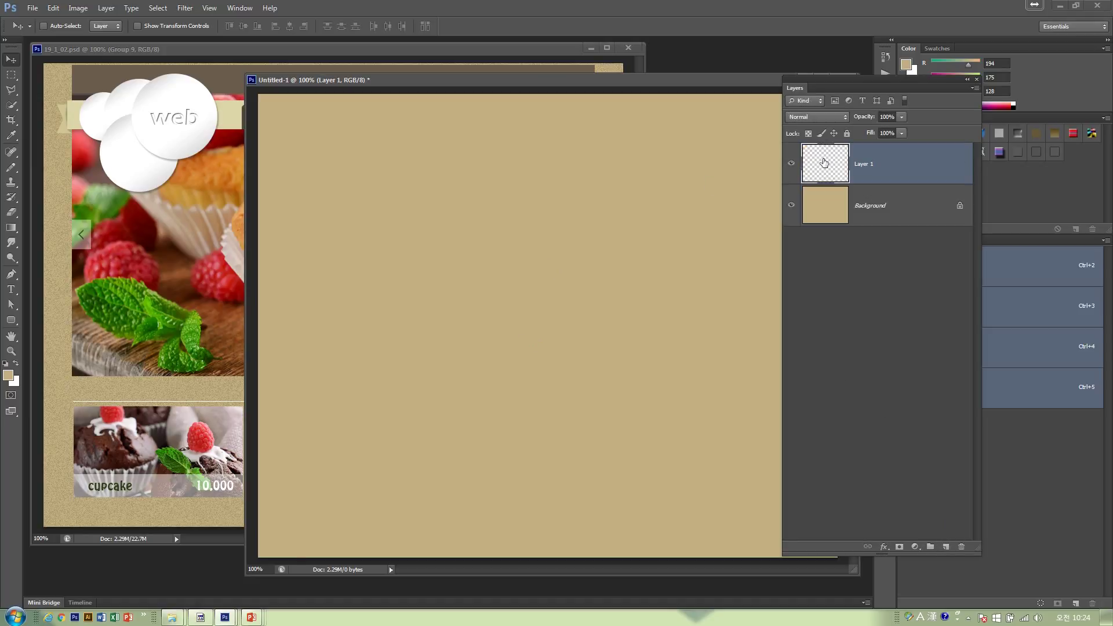
key("ctrl+Delete")
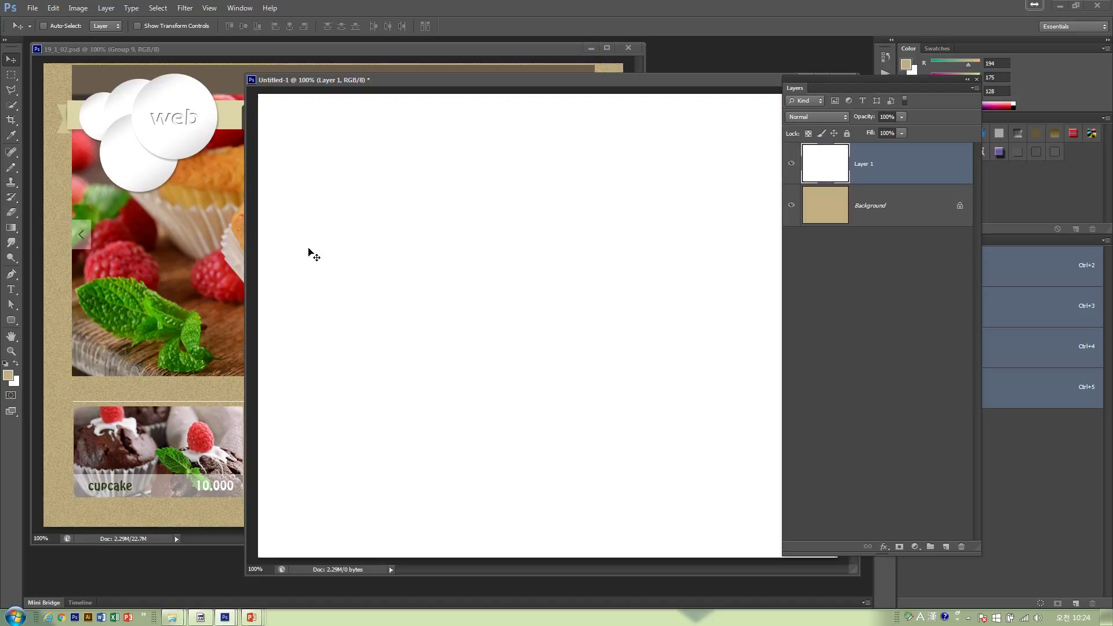
left_click(185, 8)
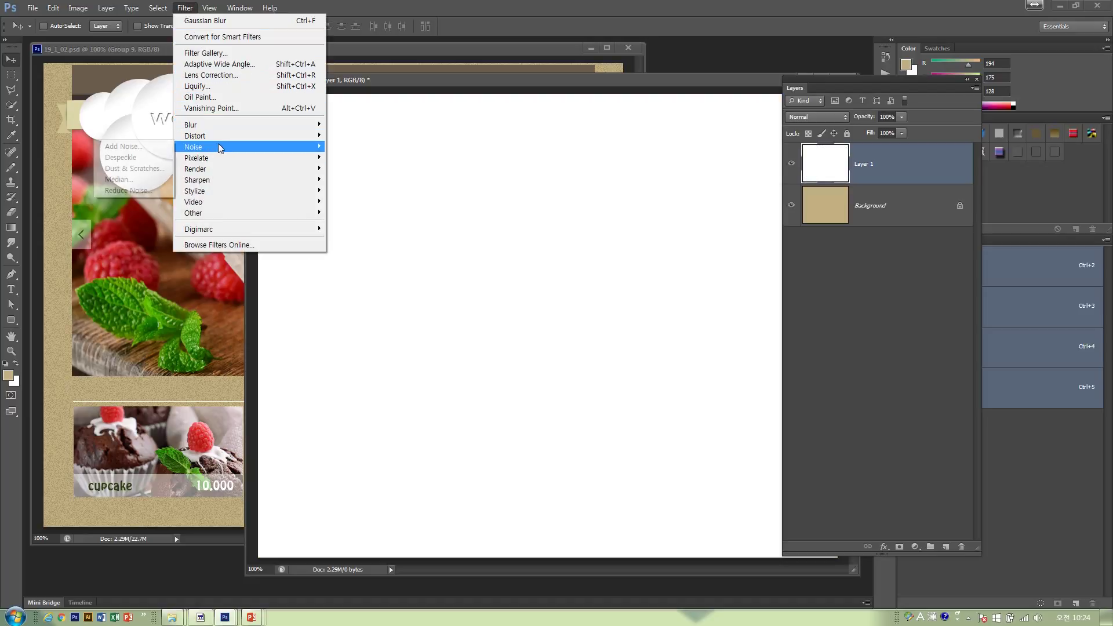
mouse_move(215, 149)
left_click(160, 148)
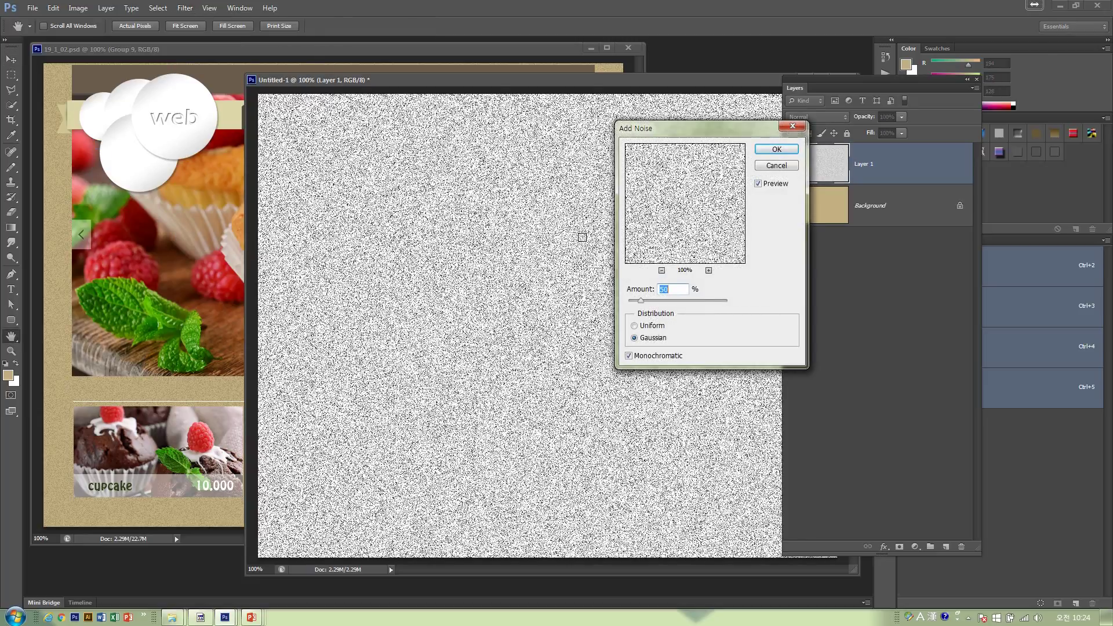
left_click(776, 149)
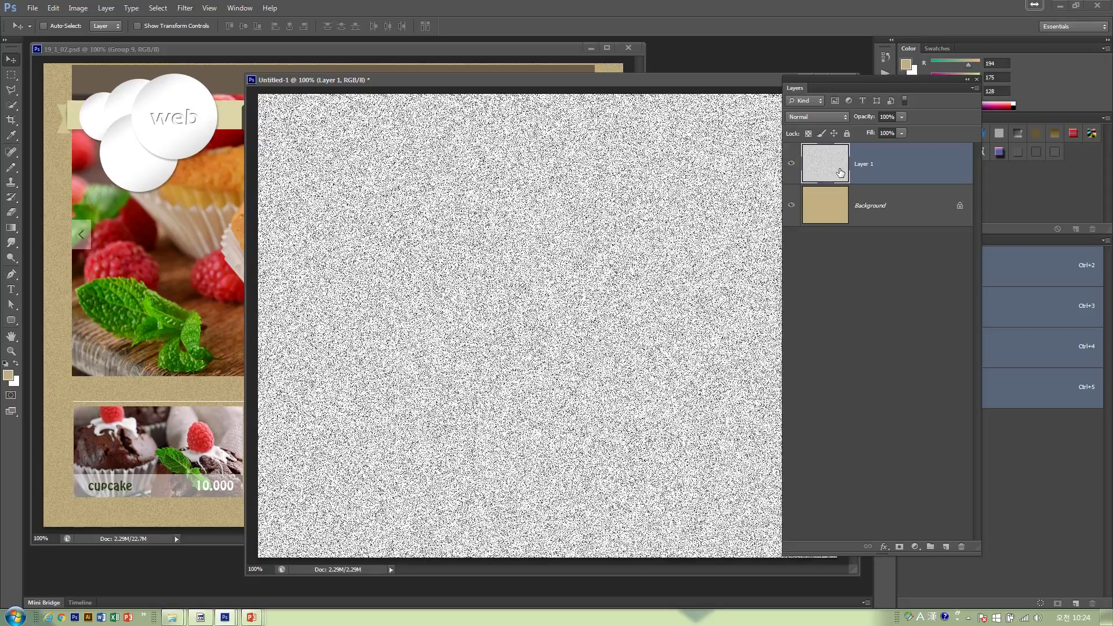
Set the noise layer's blend mode to Darken and its opacity to 31%
left_click(835, 117)
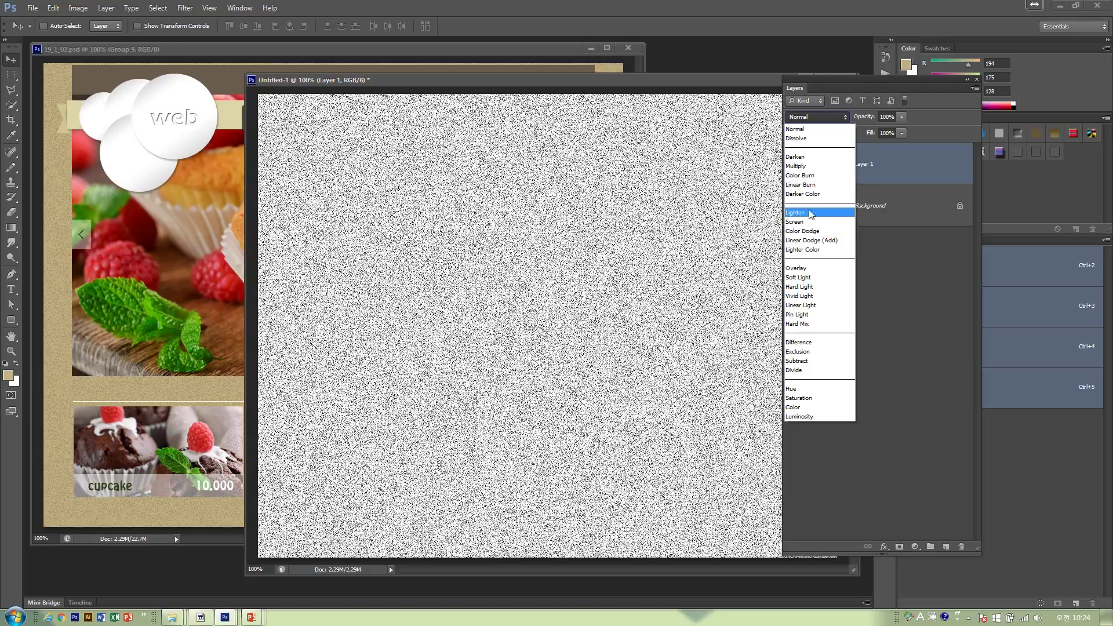
left_click(812, 158)
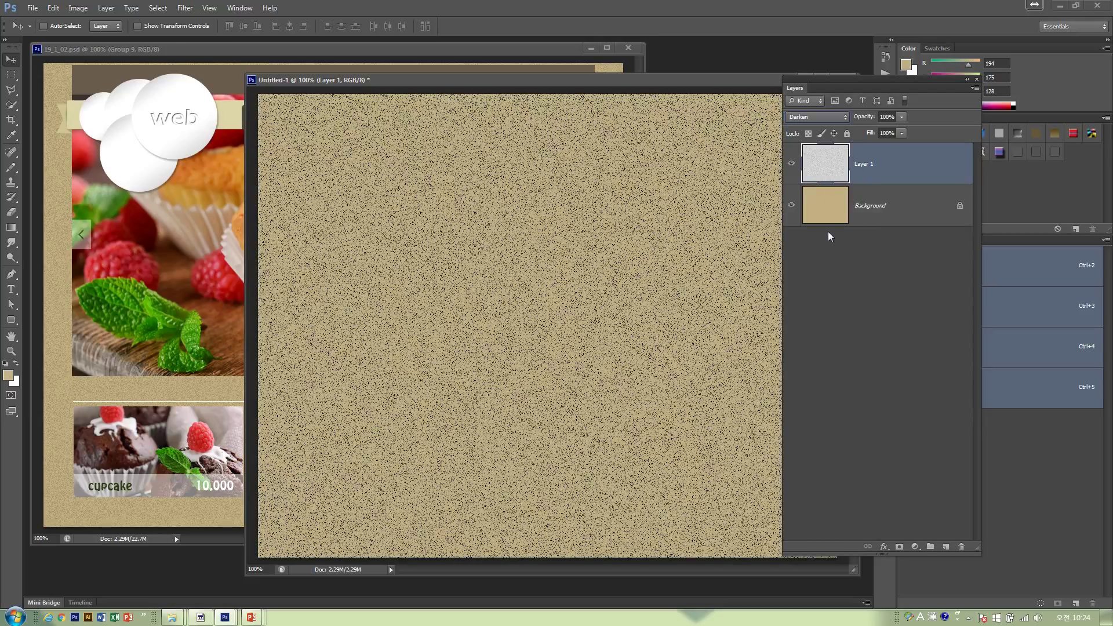
left_click(902, 118)
left_click_drag(902, 132, 862, 136)
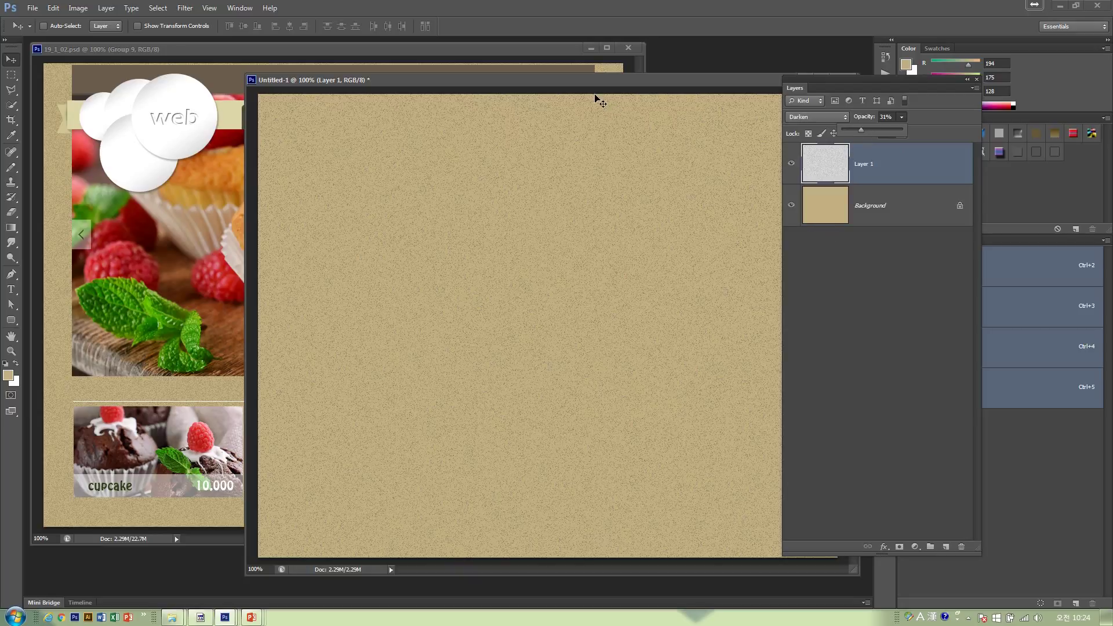
Make a large rectangular selection over the upper part of the textured canvas, leaving narrow side margins
left_click_drag(576, 89, 550, 311)
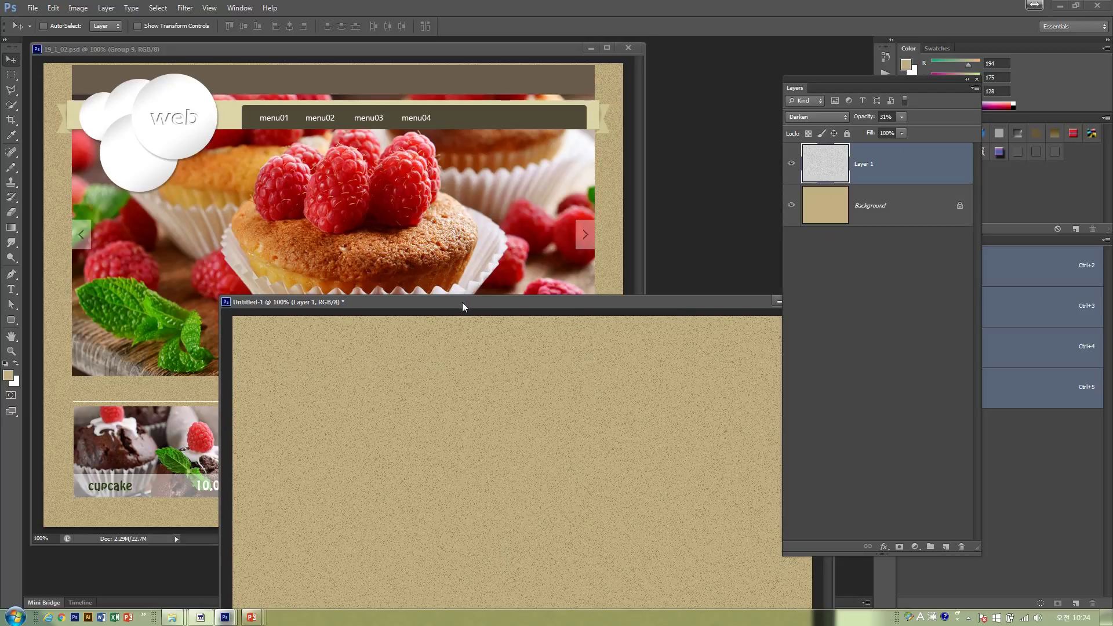
left_click_drag(462, 303, 394, 88)
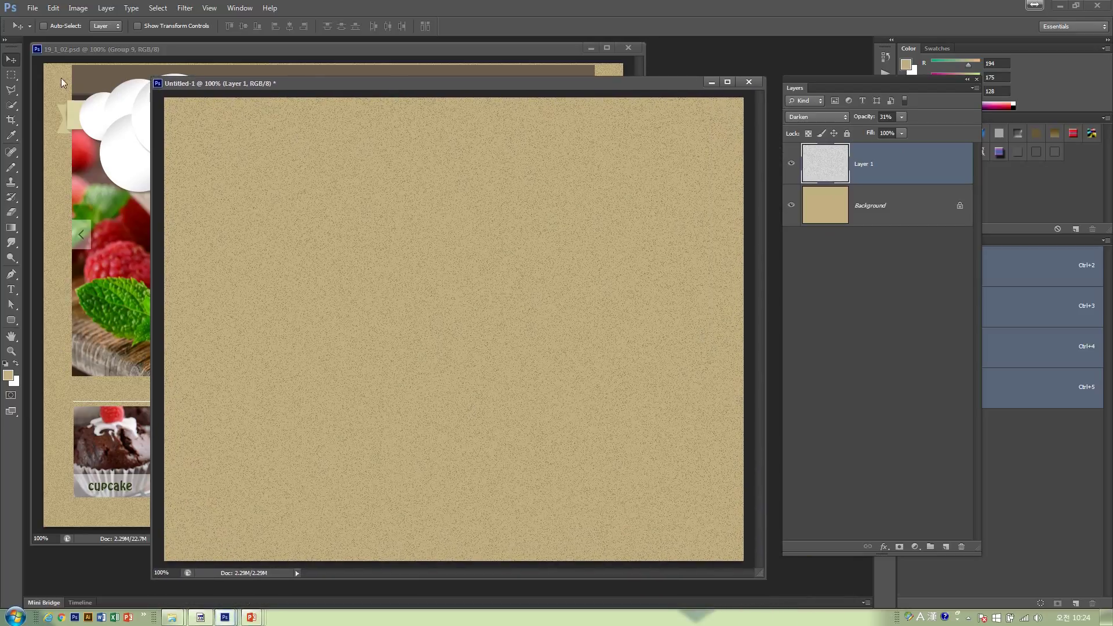
left_click(11, 75)
left_click_drag(192, 105, 699, 399)
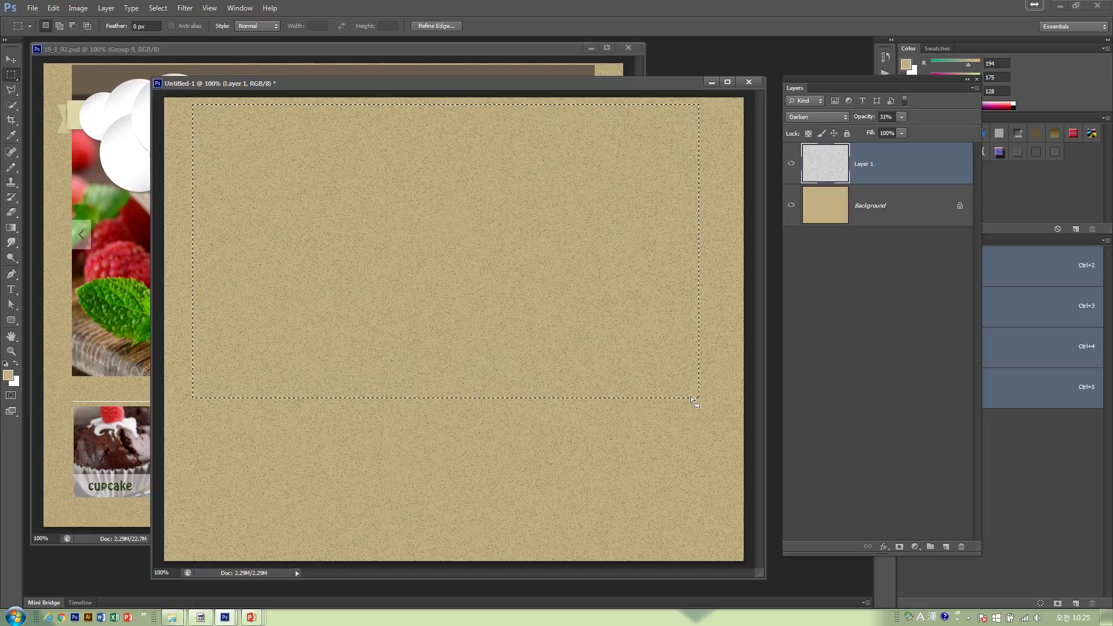
Create a layer group named "메인 이미지"
left_click(931, 546)
double_click(836, 150)
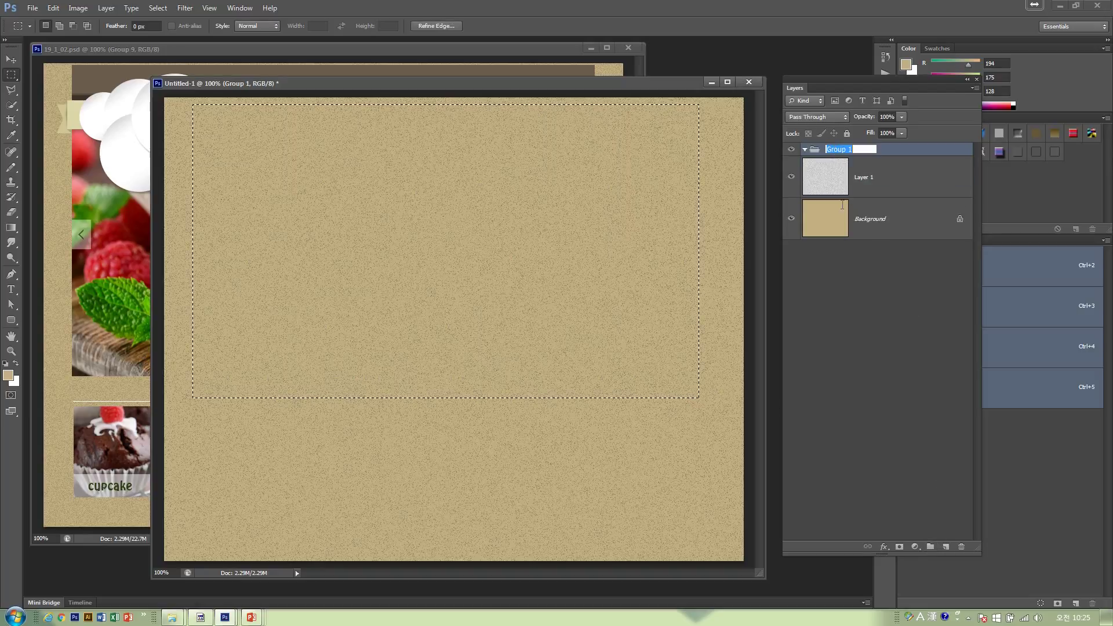
type("apd메인")
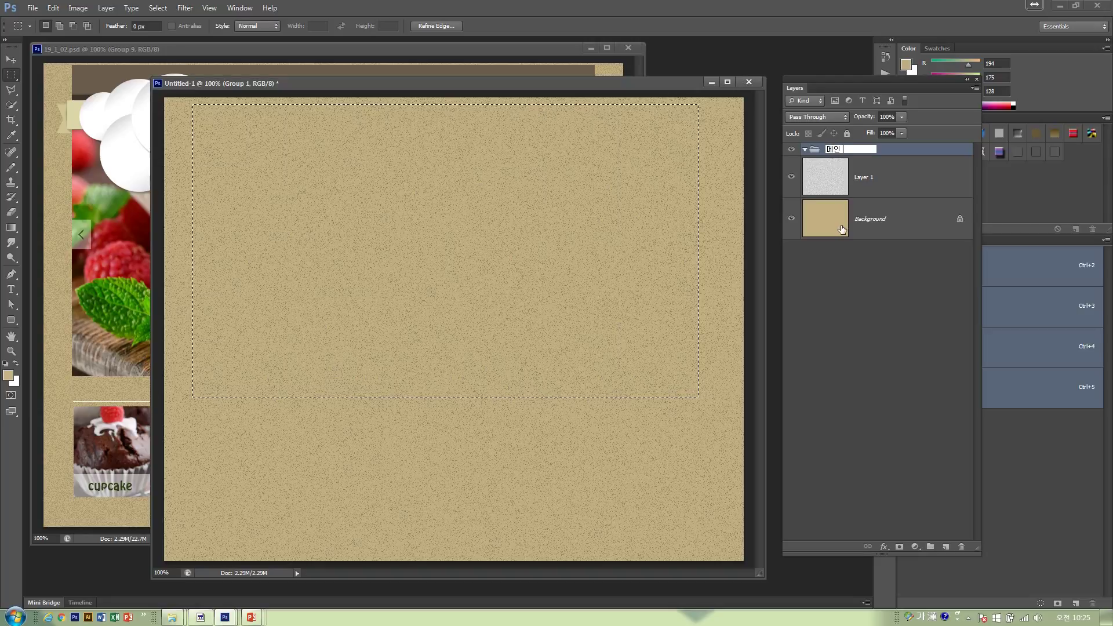
type(" 이미지")
key("Return")
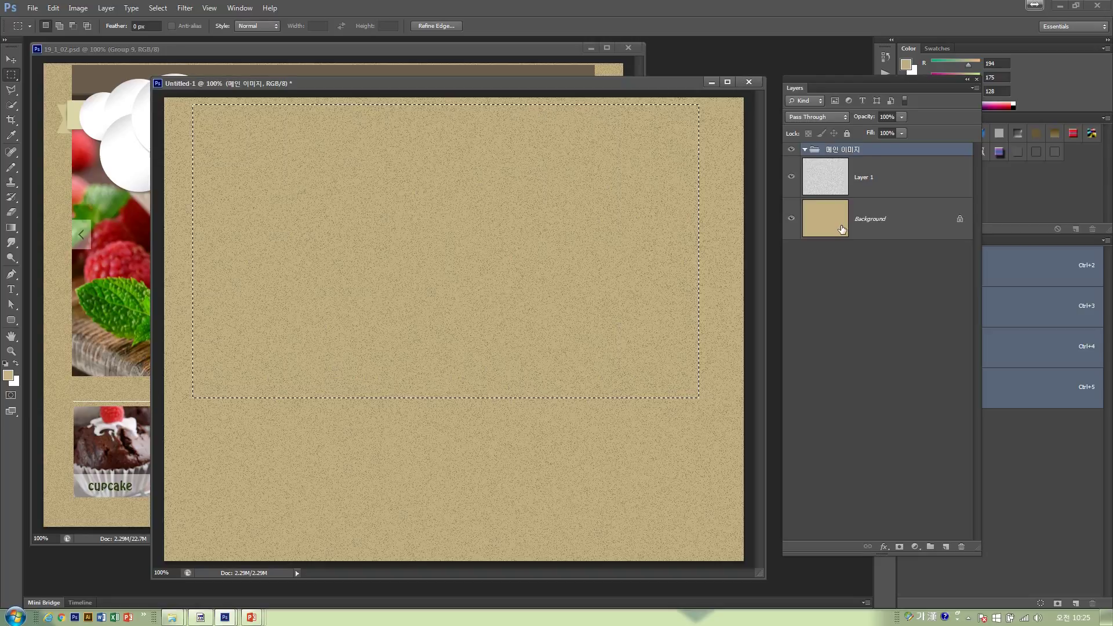
Add a new layer inside the 메인 이미지 group and fill the rectangular selection with white
left_click(946, 547)
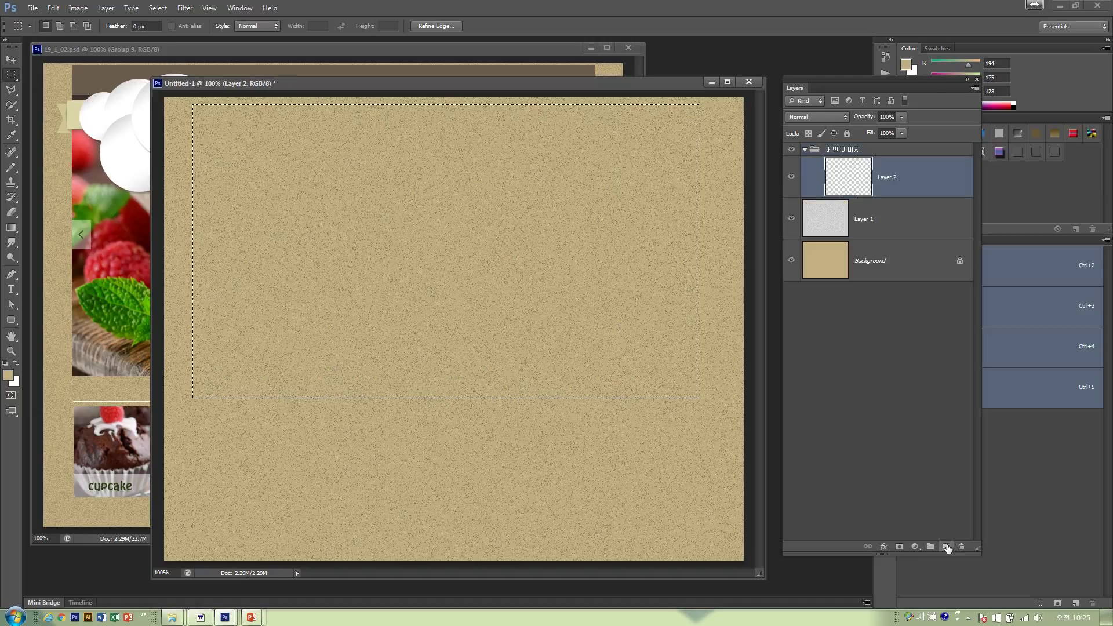
key("ctrl+BackSpace")
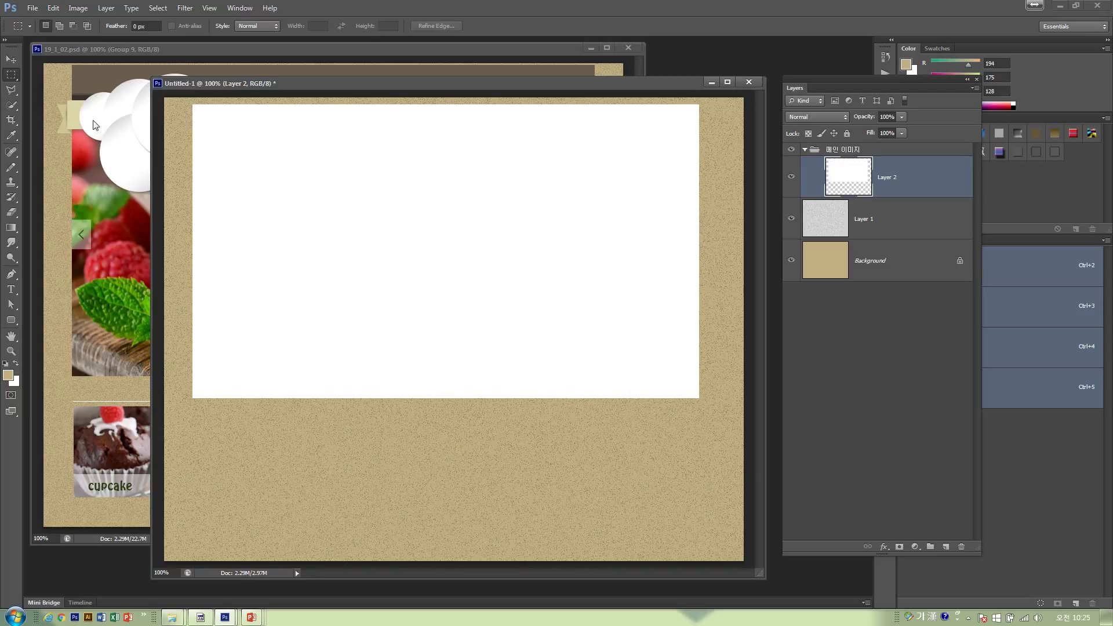
Select the white rectangle's layer together with the Background layer for alignment with the Move tool
left_click(11, 61)
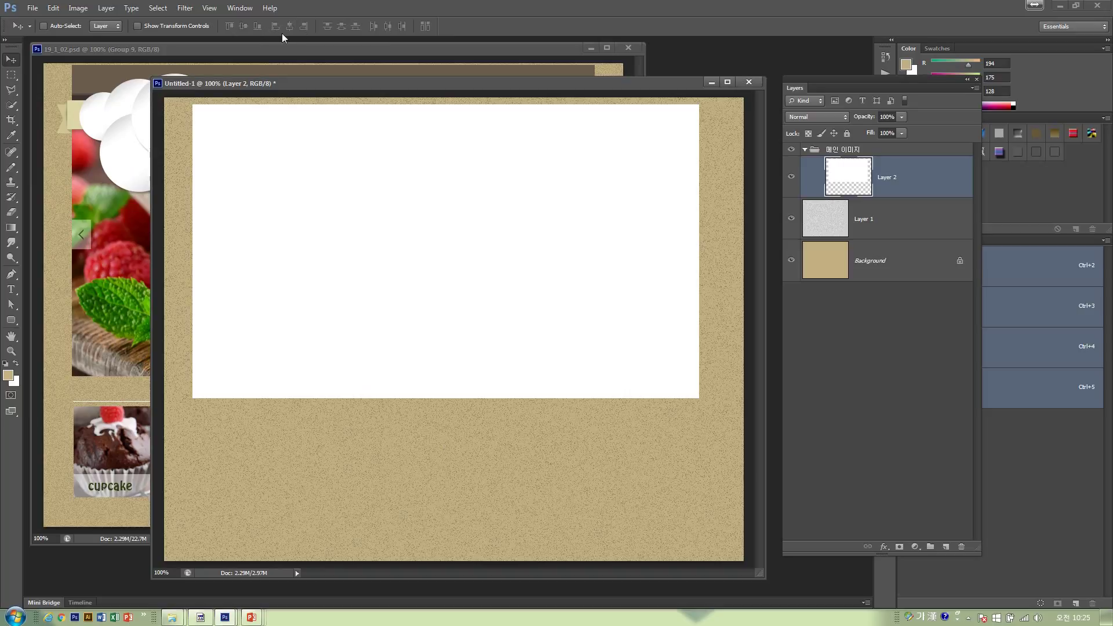
left_click(904, 271)
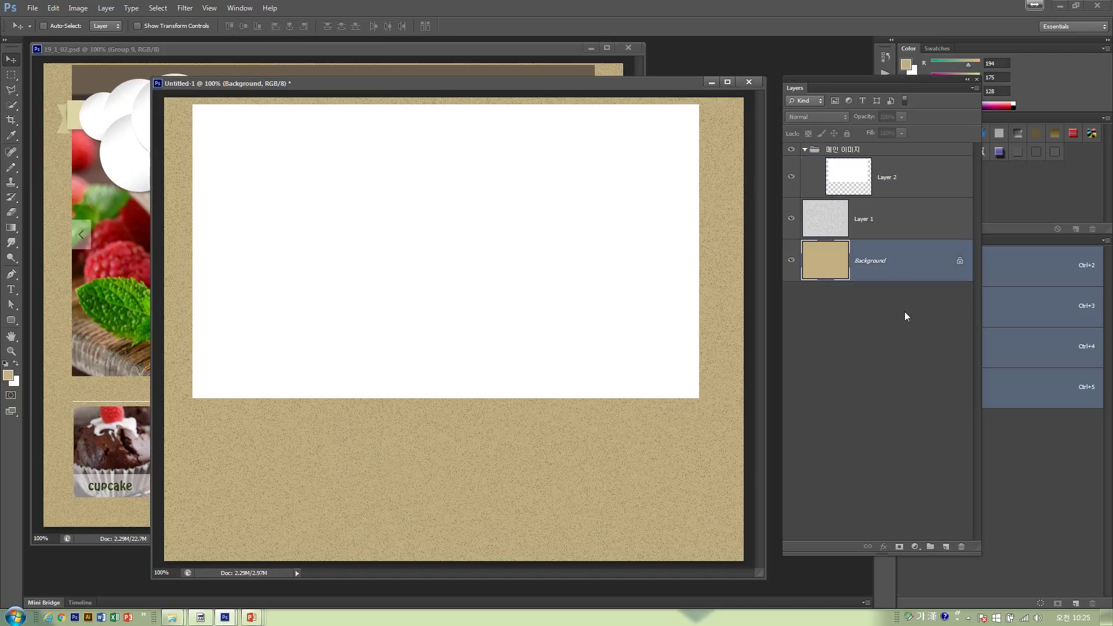
left_click(900, 187, "ctrl")
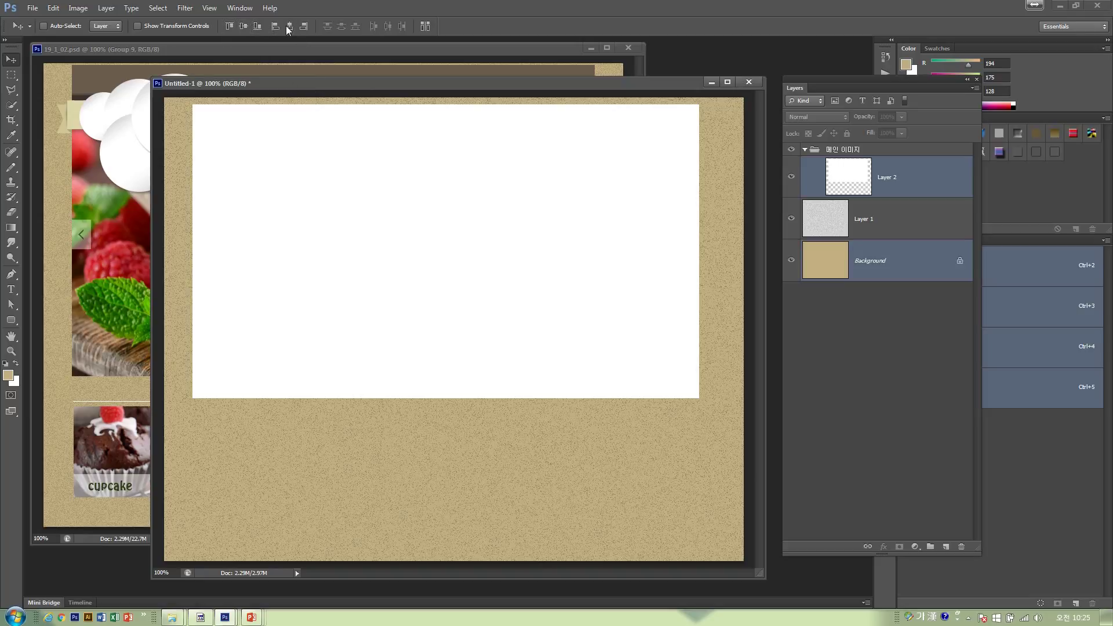
Try aligning the white rectangle to the canvas's top edge, vertical center, bottom edge, left edge and right edge
left_click(228, 26)
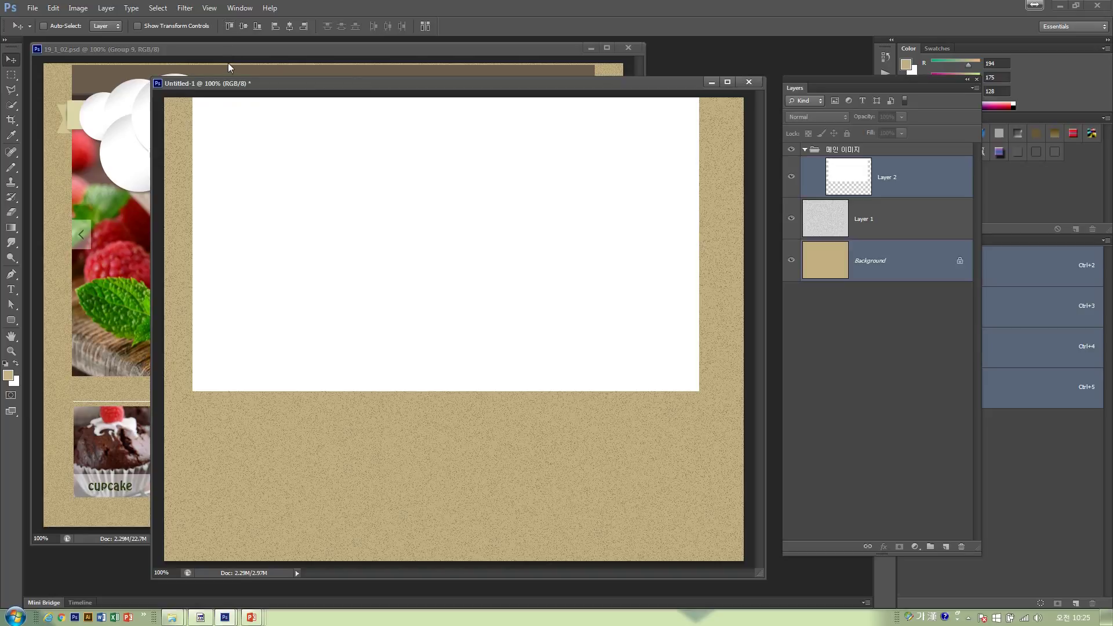
left_click(242, 26)
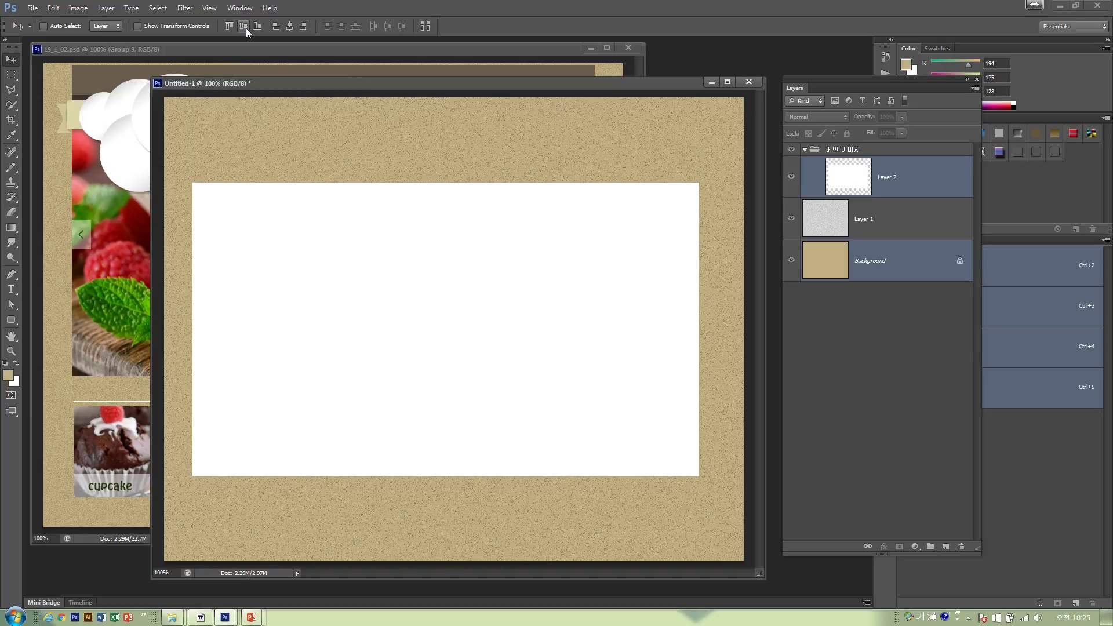
left_click(260, 26)
left_click(272, 27)
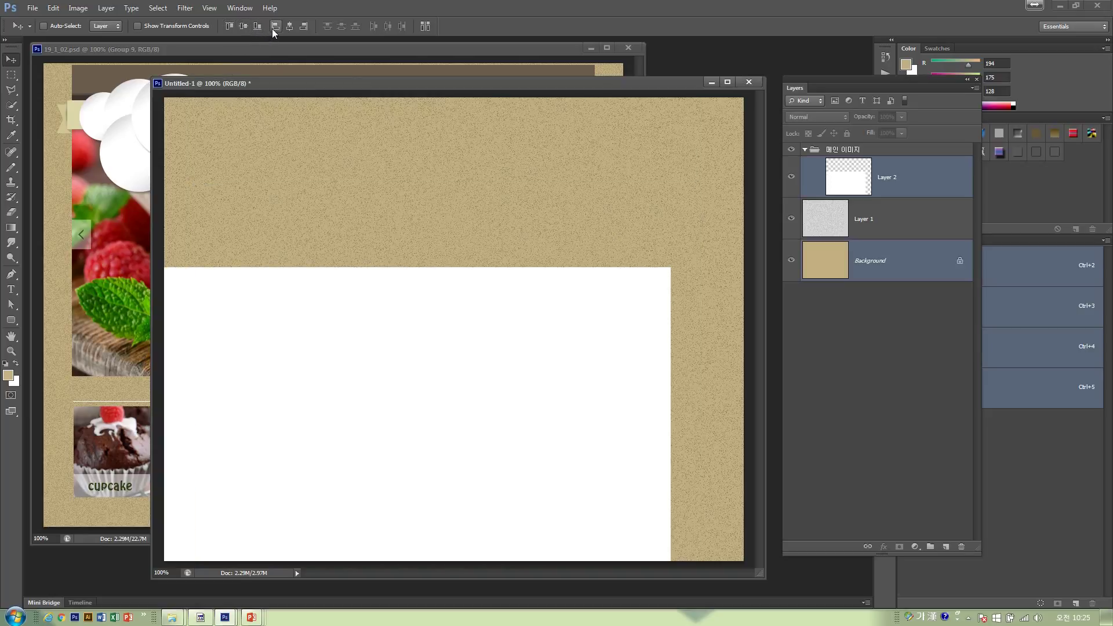
left_click(304, 27)
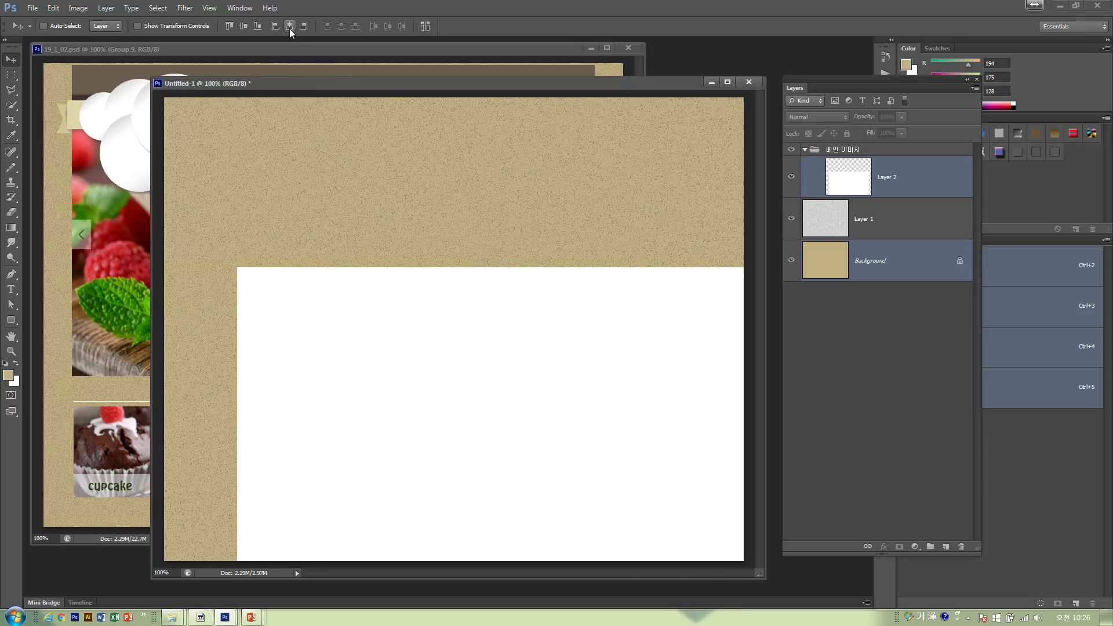
Center the white rectangle horizontally on the canvas and move it up to about 8 px below the top edge
left_click(290, 29)
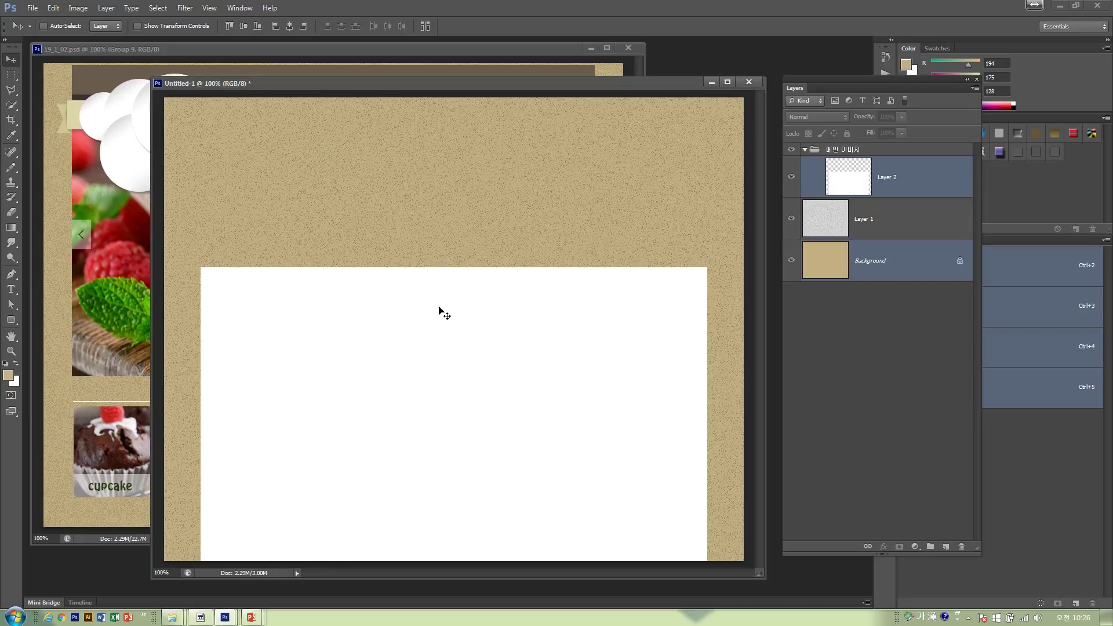
left_click(289, 26)
left_click(928, 187)
left_click_drag(510, 335, 510, 188)
key("Down")
key("Down")
key("Down")
key("Down")
key("Down")
key("Down")
key("Down")
key("Down")
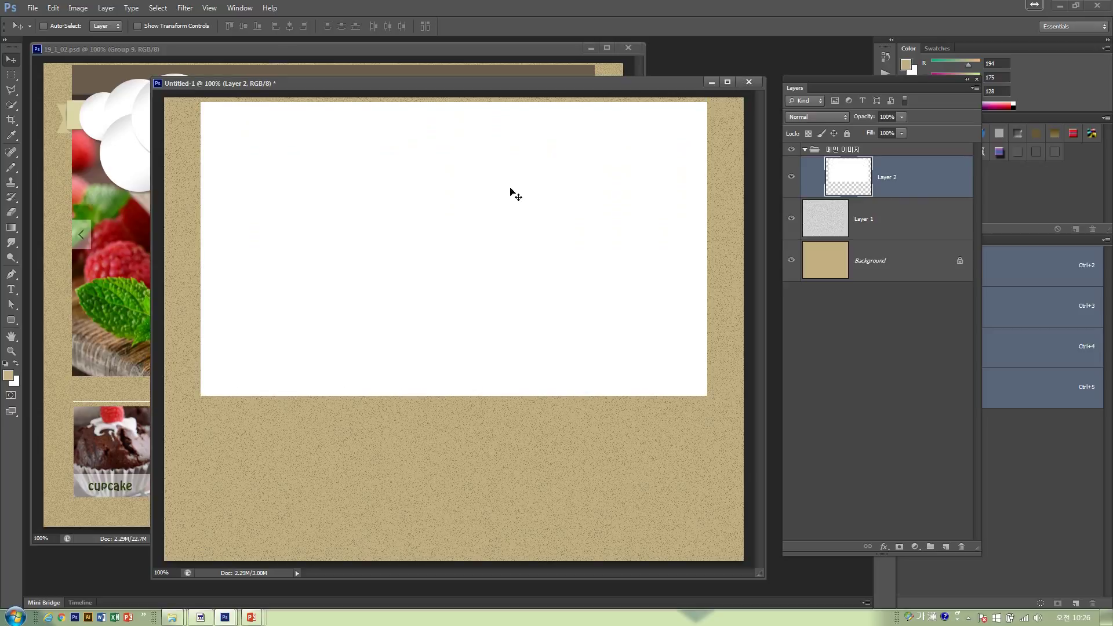
Open the raspberry cupcake photo 343424327.jpg from the res folder
left_click_drag(328, 84, 258, 85)
key("ctrl+o")
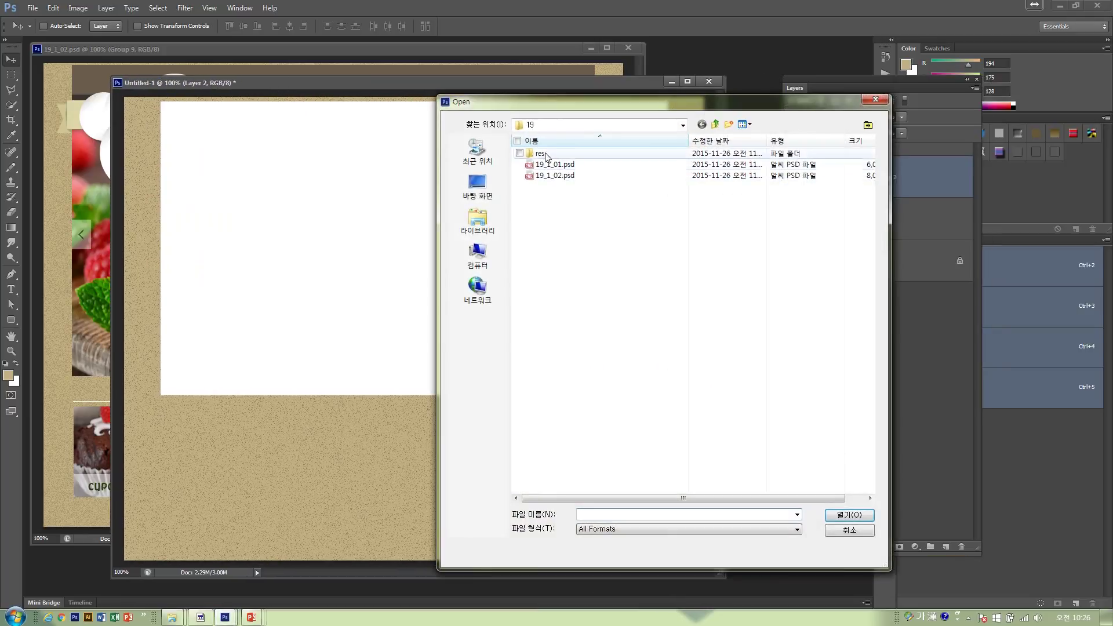
double_click(539, 152)
left_click(545, 174)
right_click(545, 174)
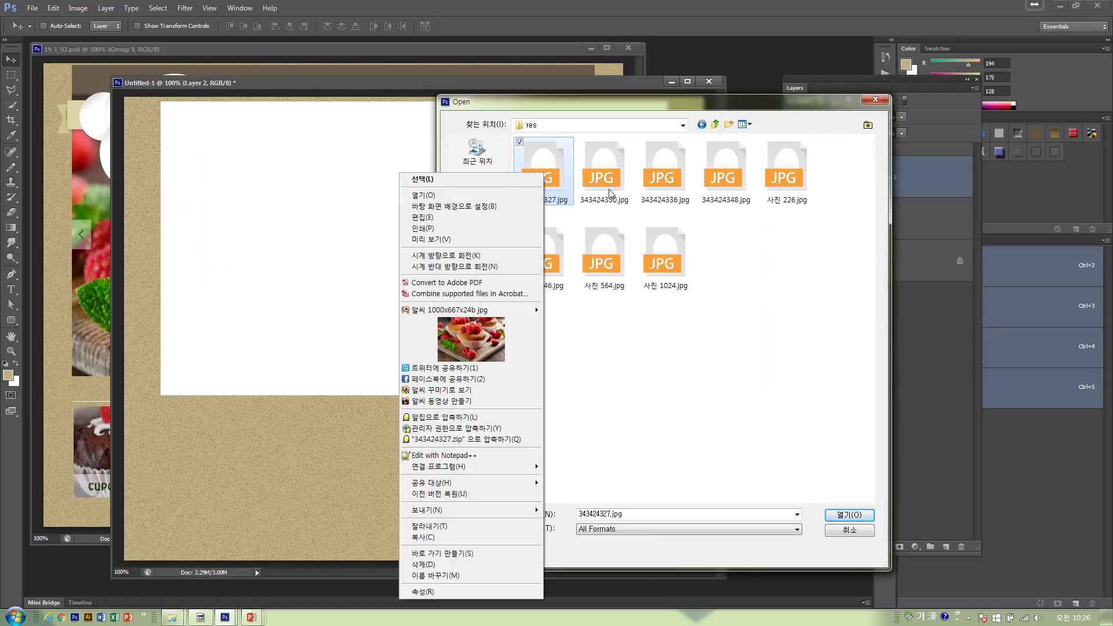
left_click(834, 515)
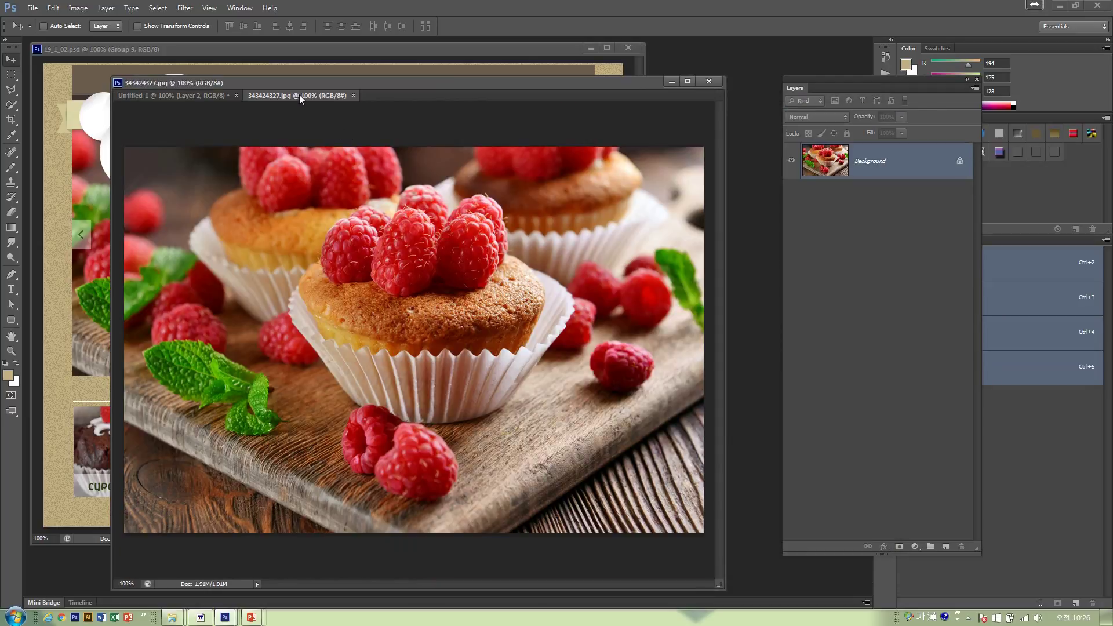
Copy the cupcake photo into Untitled-1 as a layer above the white rectangle and close the source image
left_click_drag(301, 97, 636, 229)
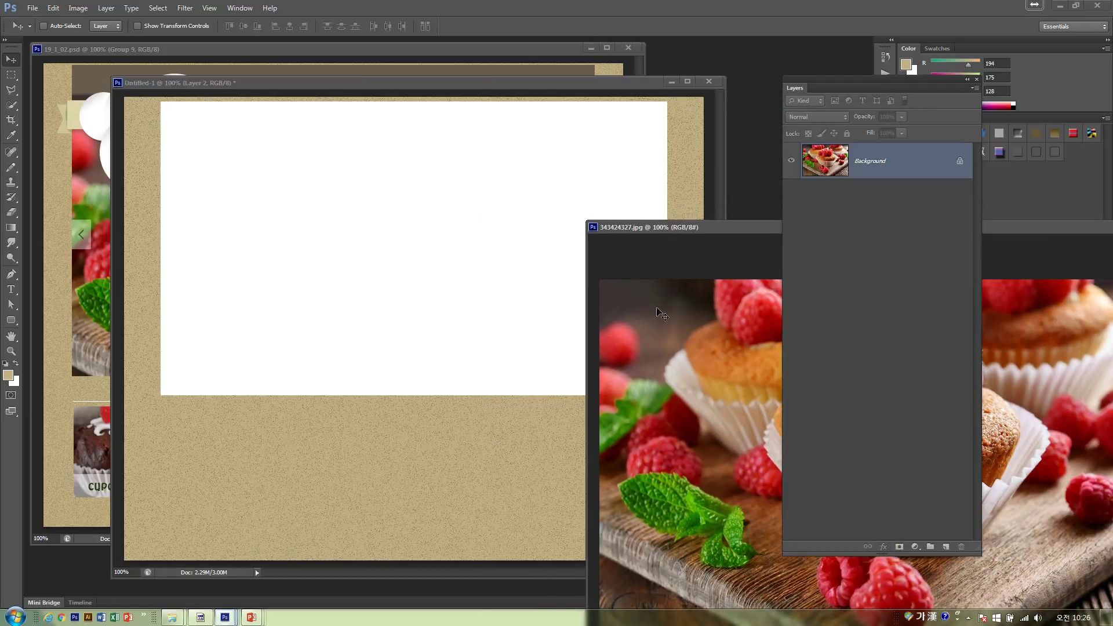
left_click_drag(667, 355, 487, 296)
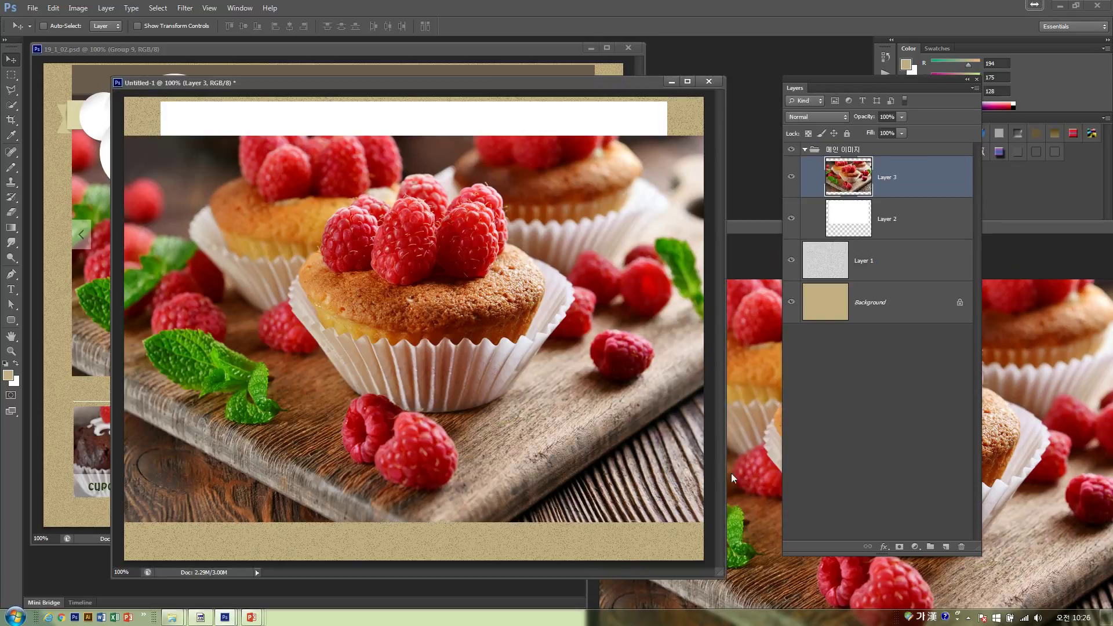
left_click(734, 473)
key("ctrl+w")
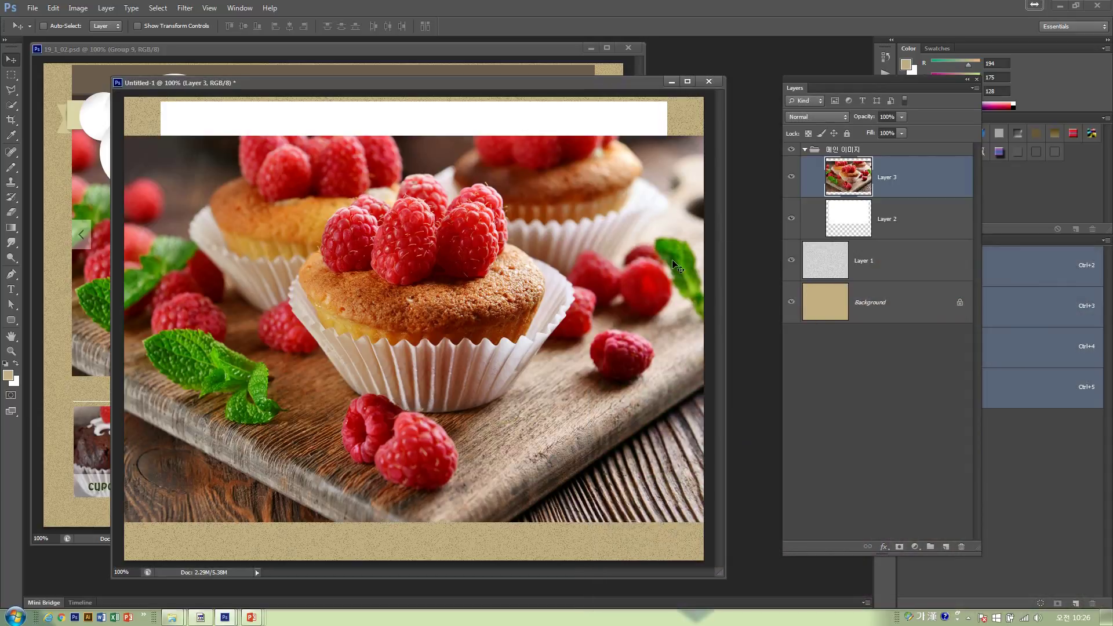
Clip the cupcake photo to the white rectangle below it and reposition the photo within that frame
left_click_drag(555, 258, 546, 212)
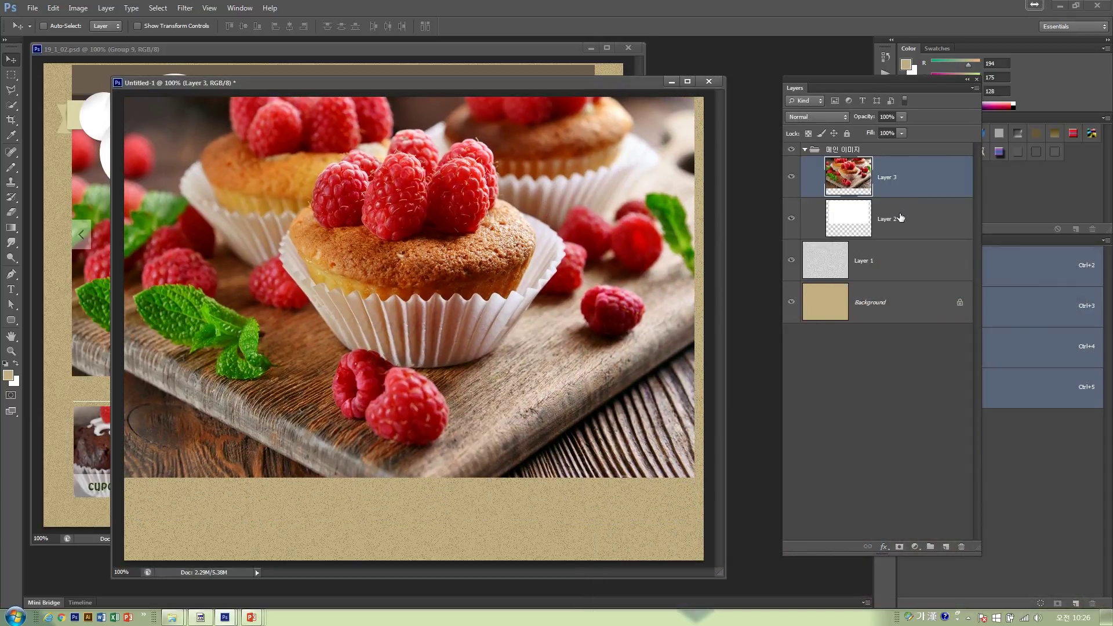
left_click(899, 197, "alt")
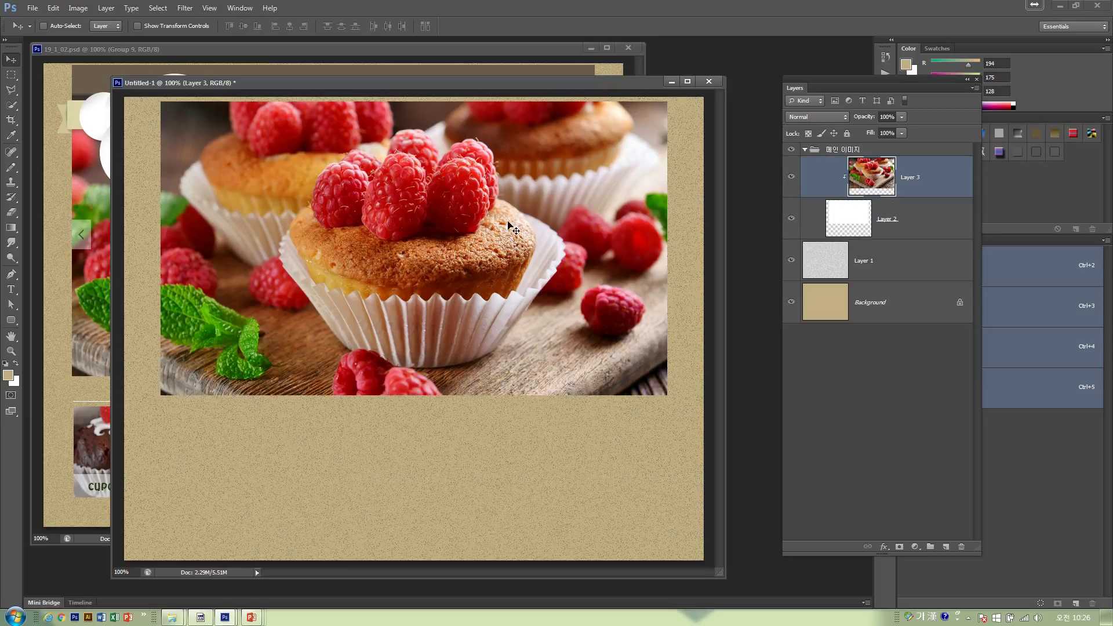
mouse_move(445, 197)
left_mouse_down()
mouse_move(461, 229)
mouse_move(467, 202)
mouse_move(454, 206)
left_mouse_up()
Make a rectangular selection about 64 px tall across the cupcake photo's top, extending slightly beyond both sides
left_click_drag(323, 84, 338, 159)
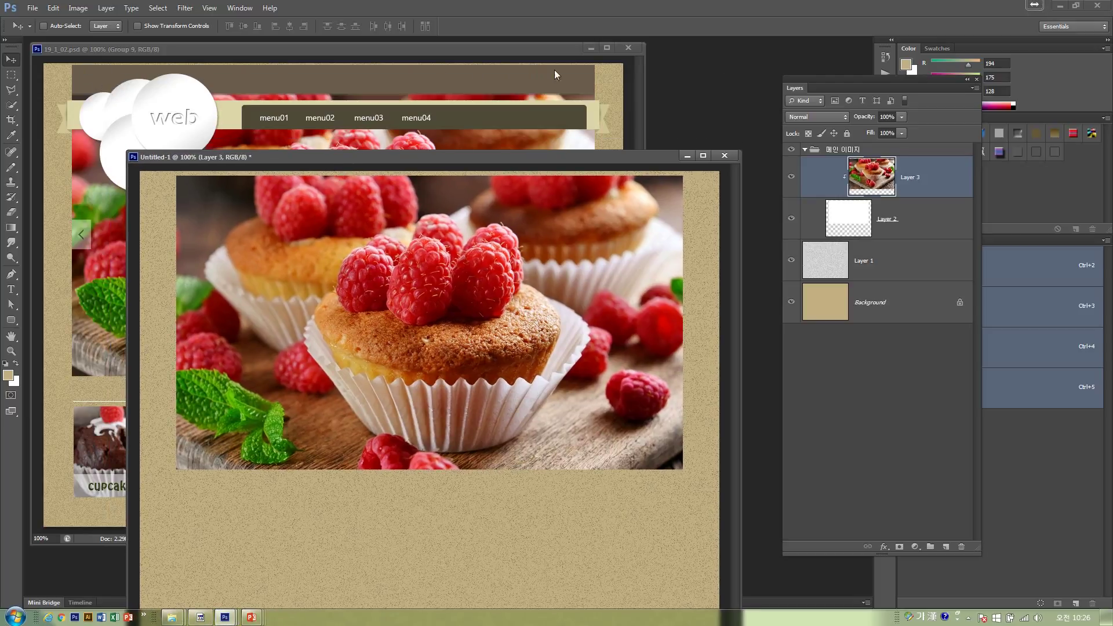
left_click_drag(484, 165, 471, 107)
left_click(12, 75)
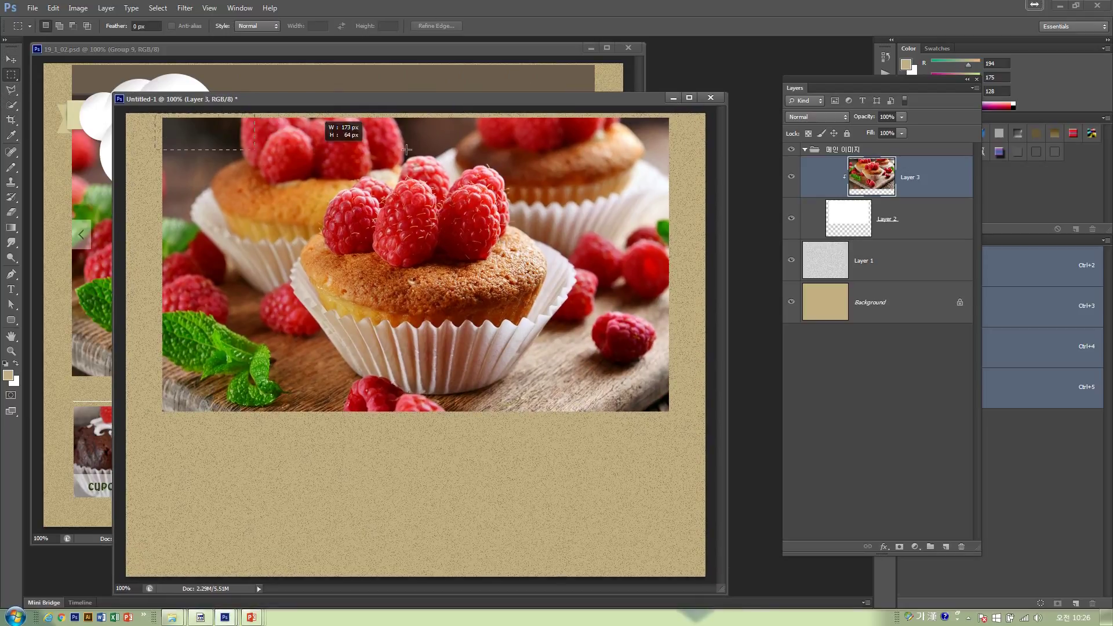
left_click_drag(680, 150, 686, 149)
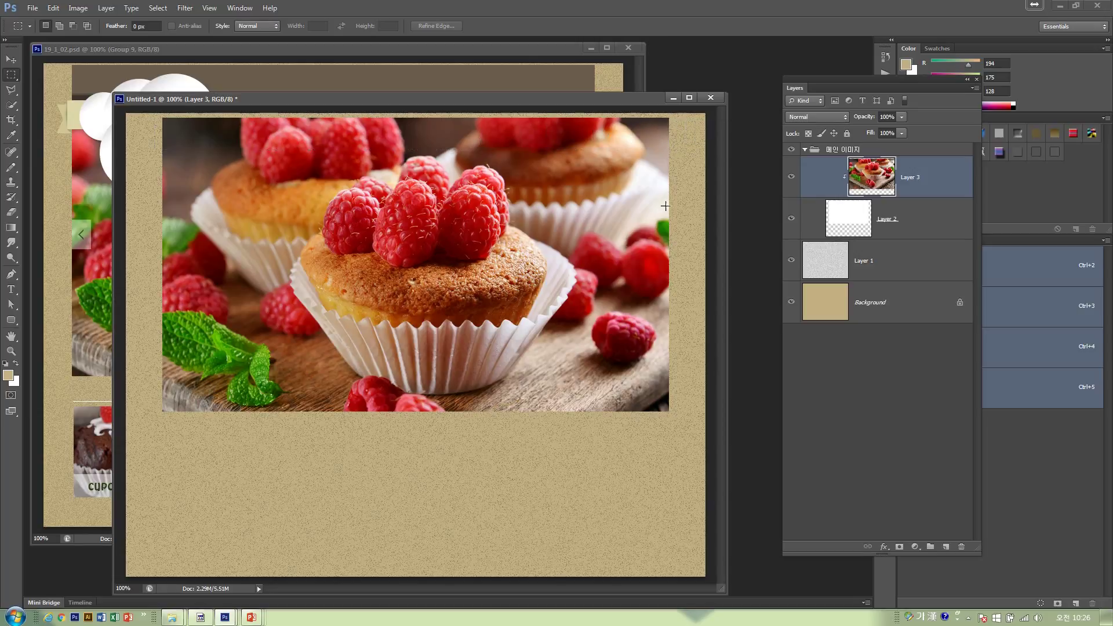
Fill the selection on a new layer with the reference header's brown (RGB 106, 92, 76) and clip it to the photo frame
left_click(8, 376)
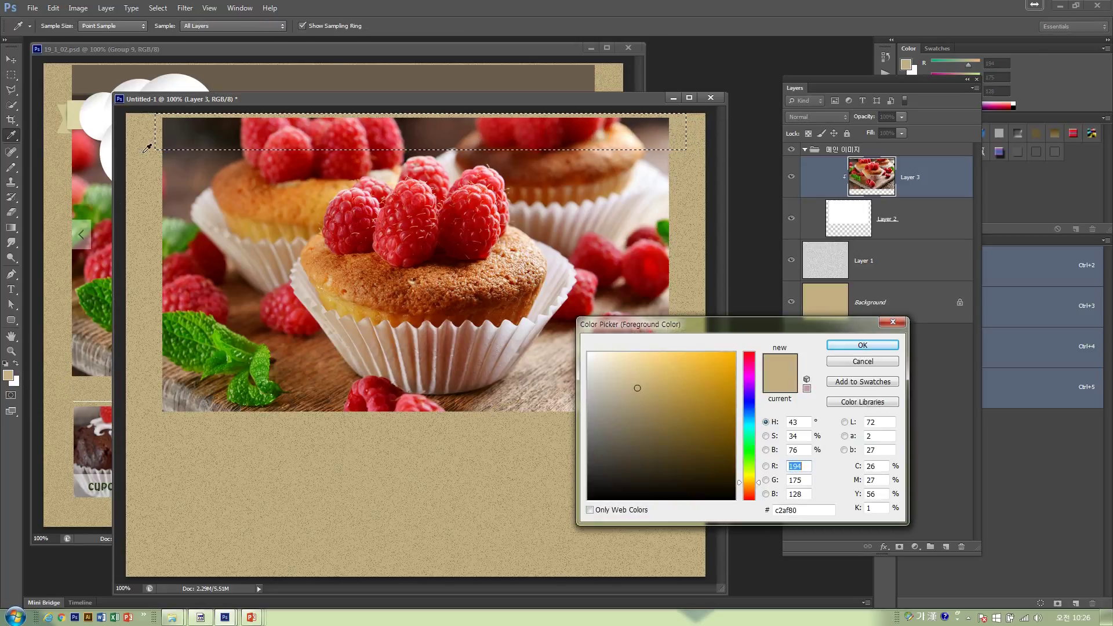
left_click(109, 72)
left_click(863, 345)
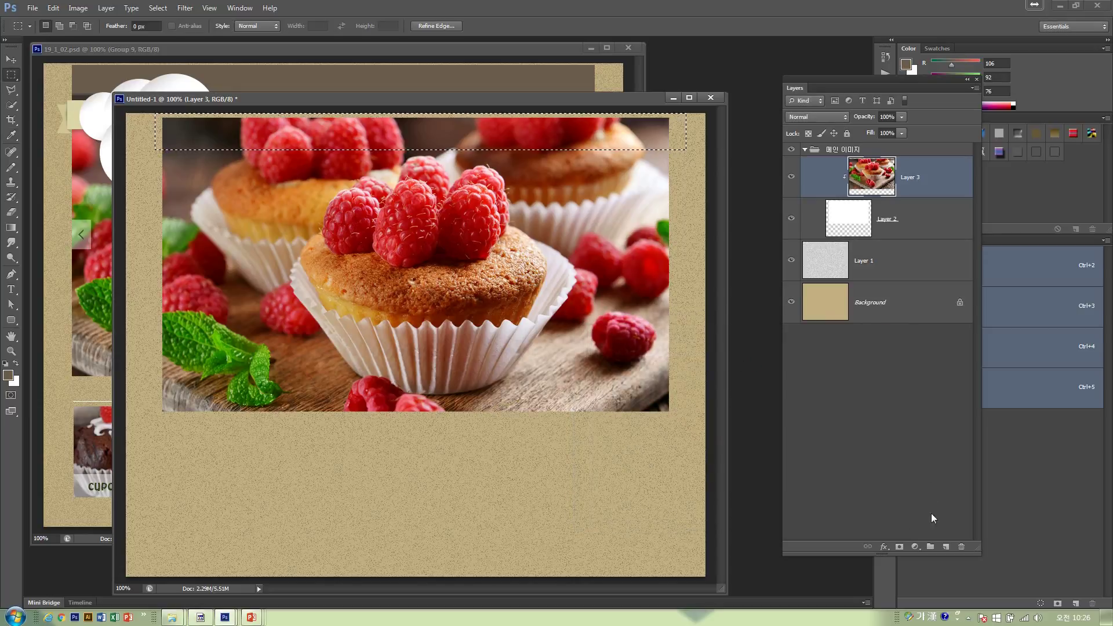
left_click(946, 547)
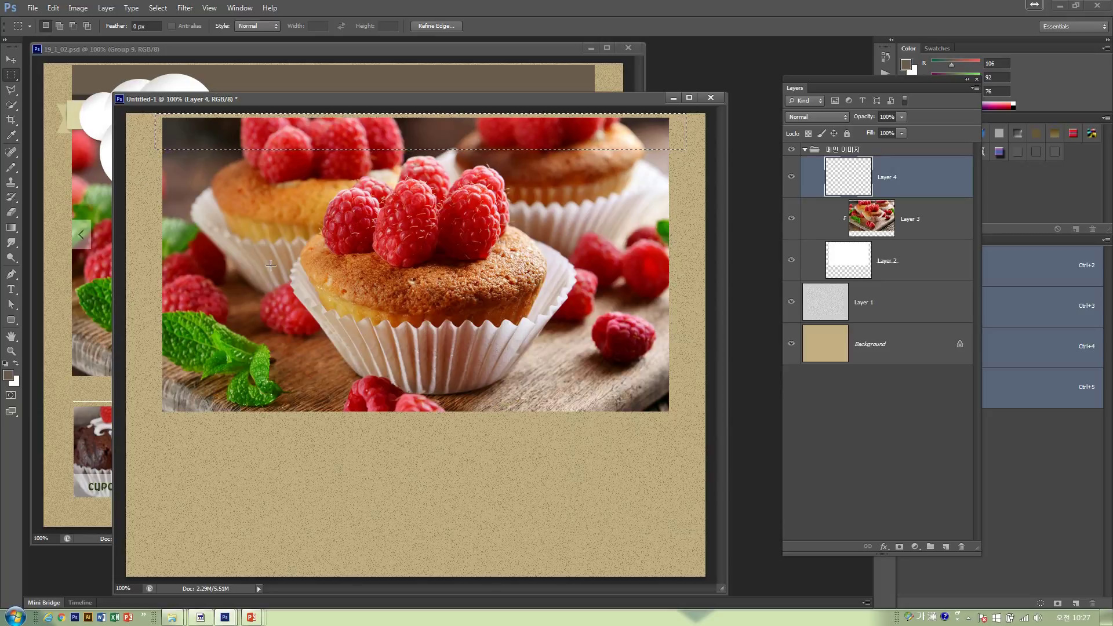
key("alt+BackSpace")
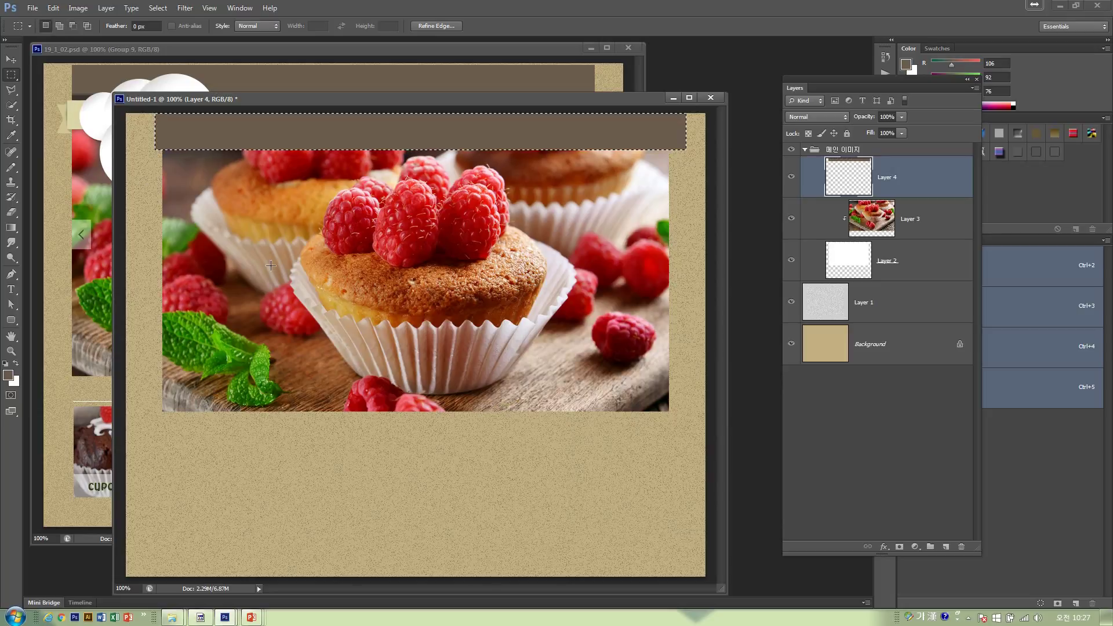
key("ctrl+d")
left_click(868, 196, "alt")
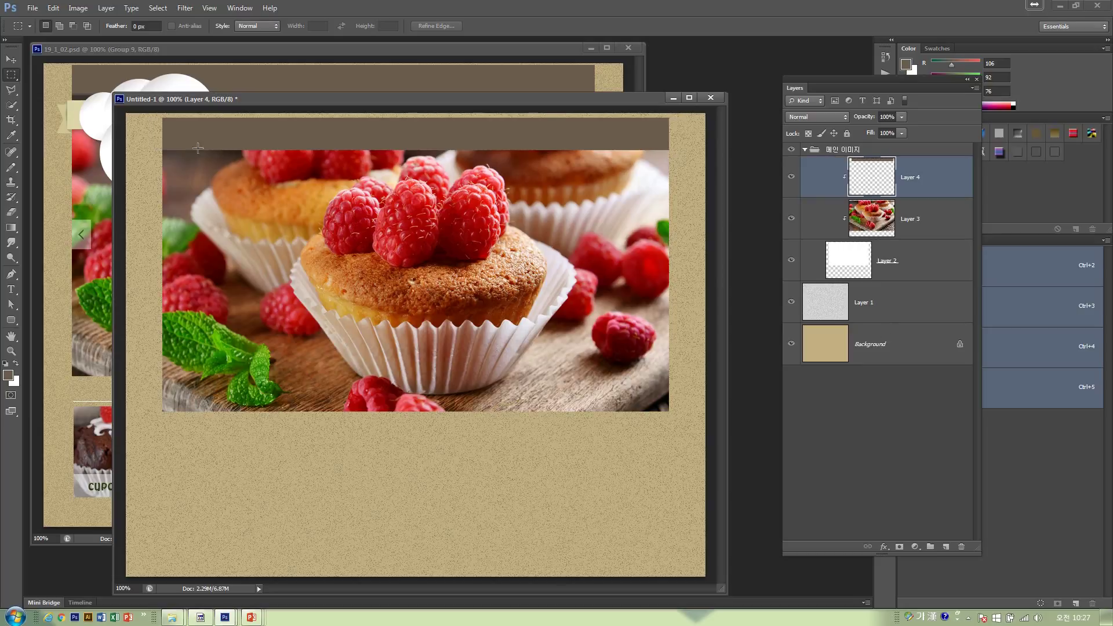
Add a single-row brown line just below the header bar on a new layer clipped to the photo frame
left_click(11, 59)
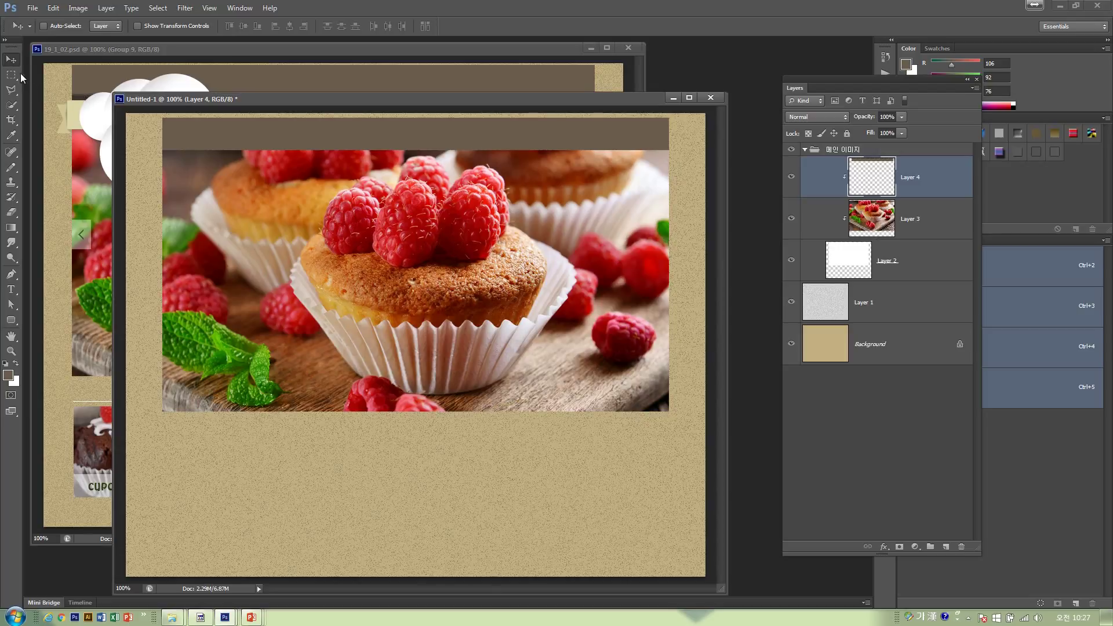
left_click(17, 75)
left_click(55, 97)
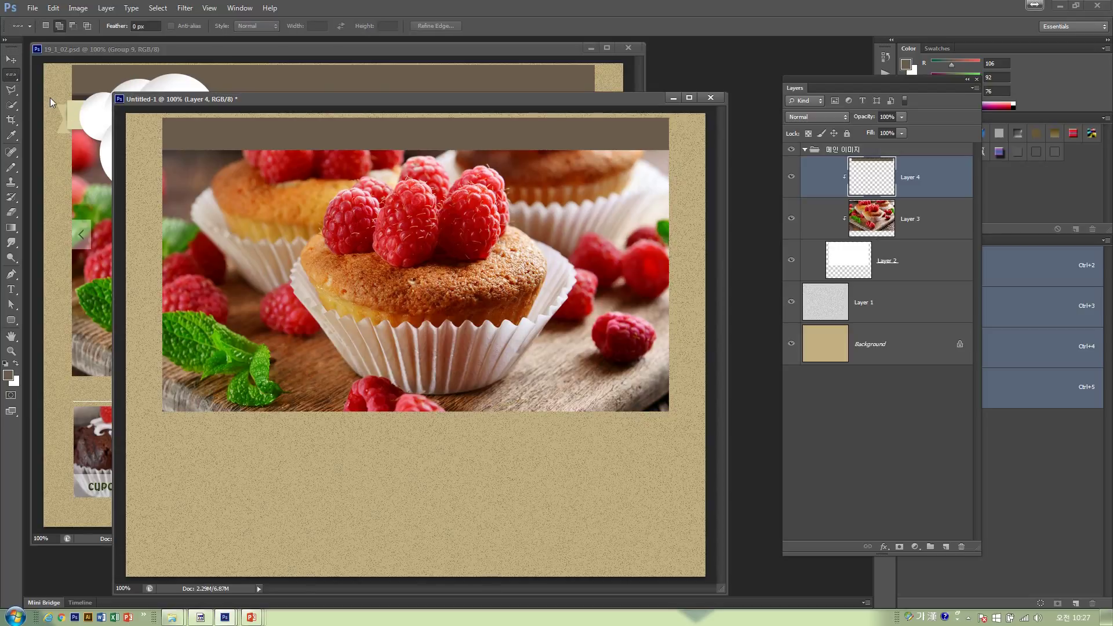
left_click(12, 76)
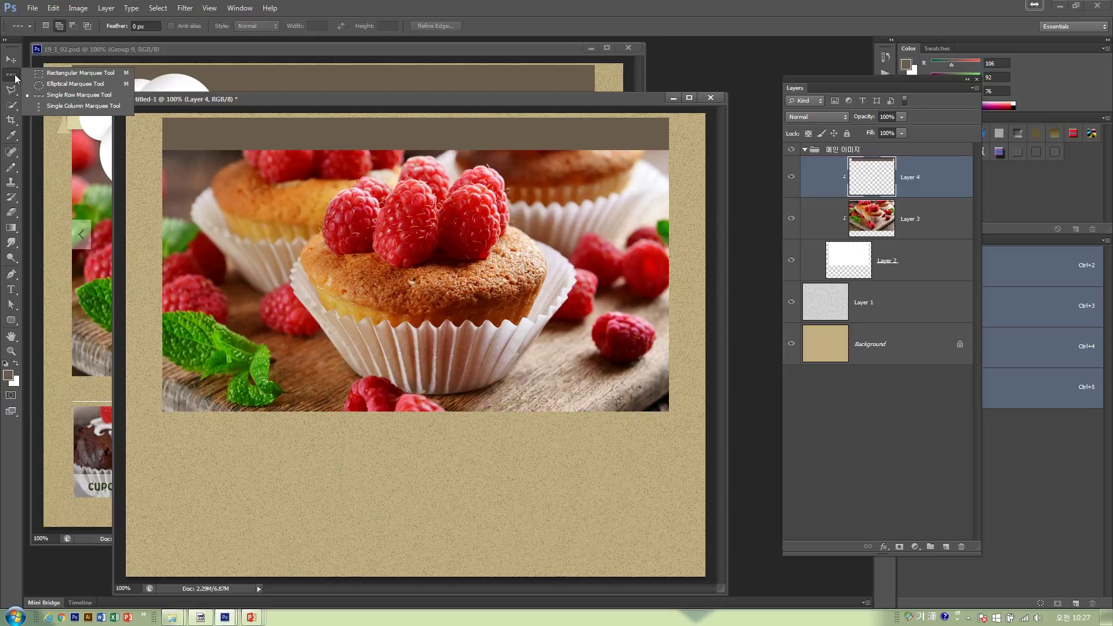
left_click(64, 96)
left_click_drag(158, 157, 157, 152)
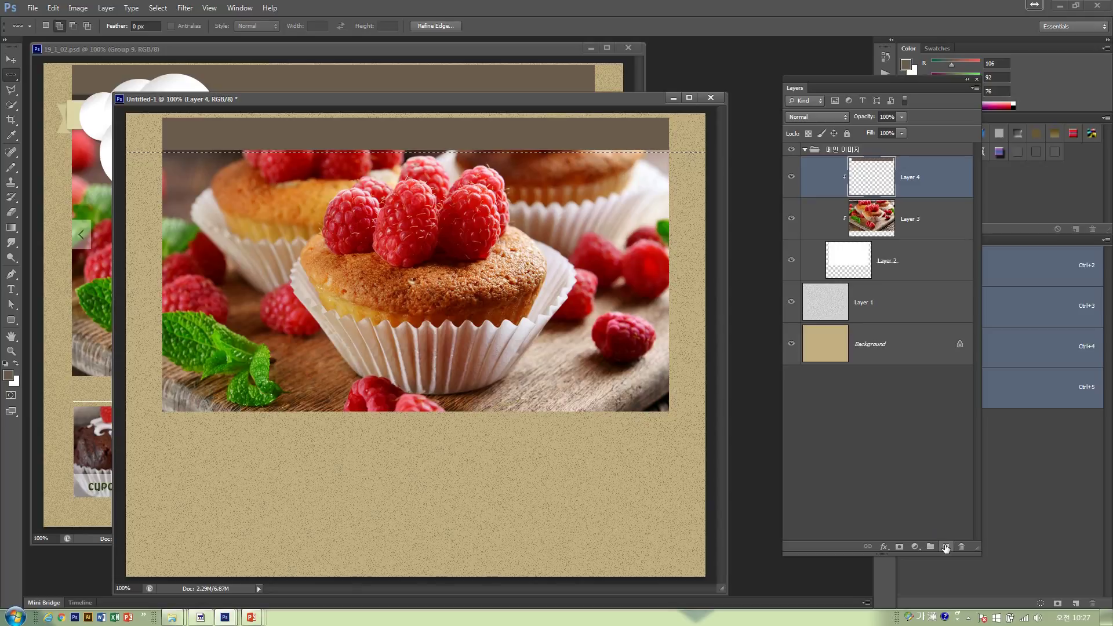
left_click(946, 547)
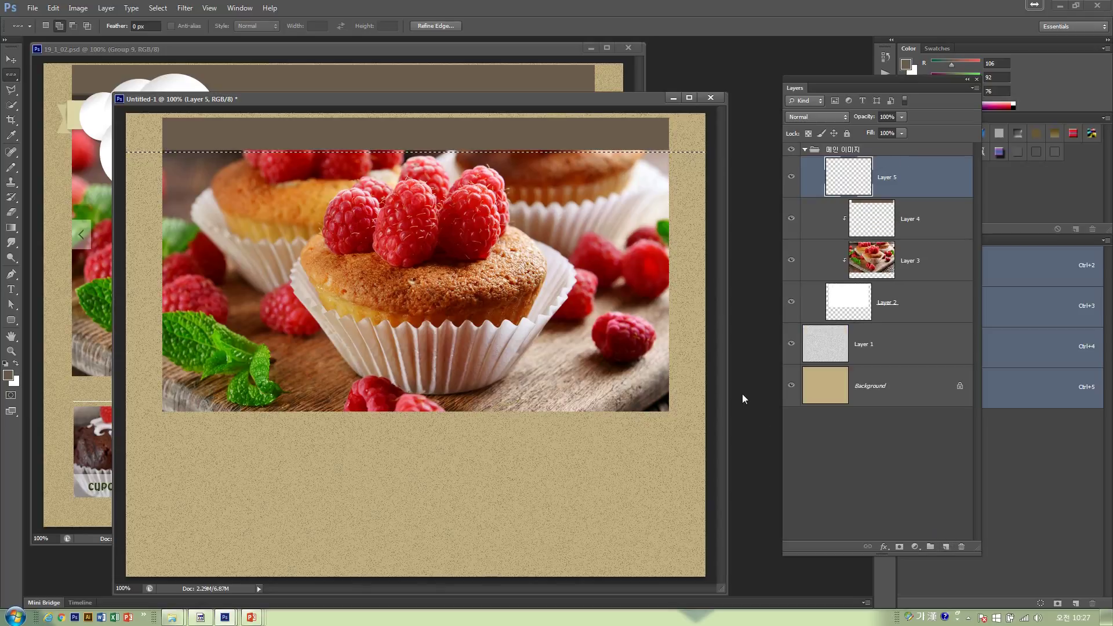
key("alt+BackSpace")
left_click(857, 198, "alt")
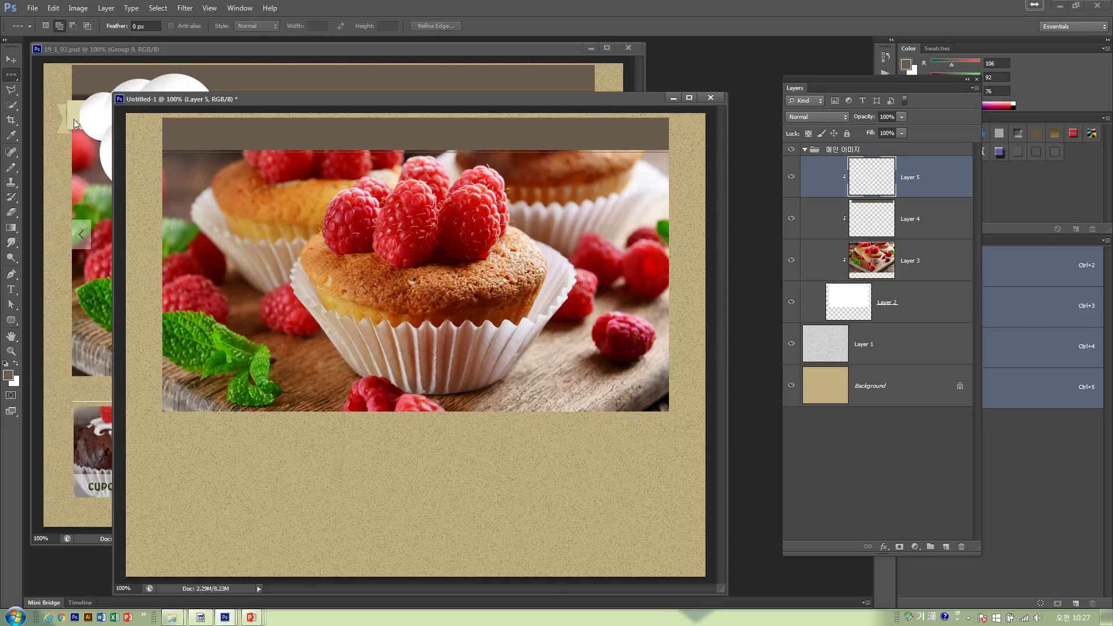
left_click(11, 60)
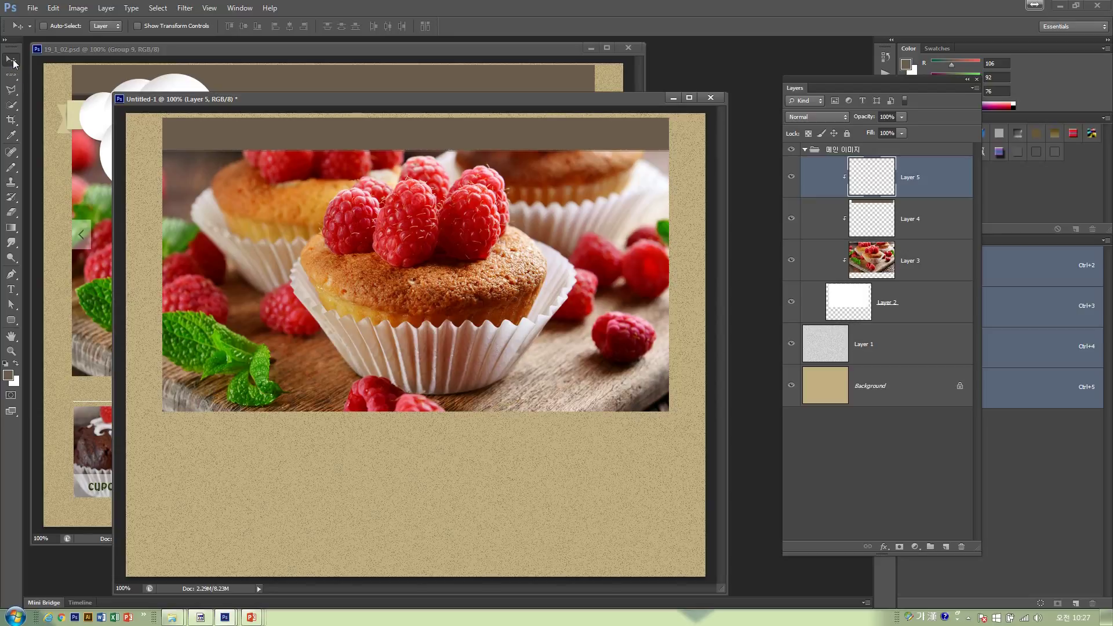
Create a layer group inside the 메인 이미지 group and name it local nav bar
left_click_drag(250, 100, 270, 188)
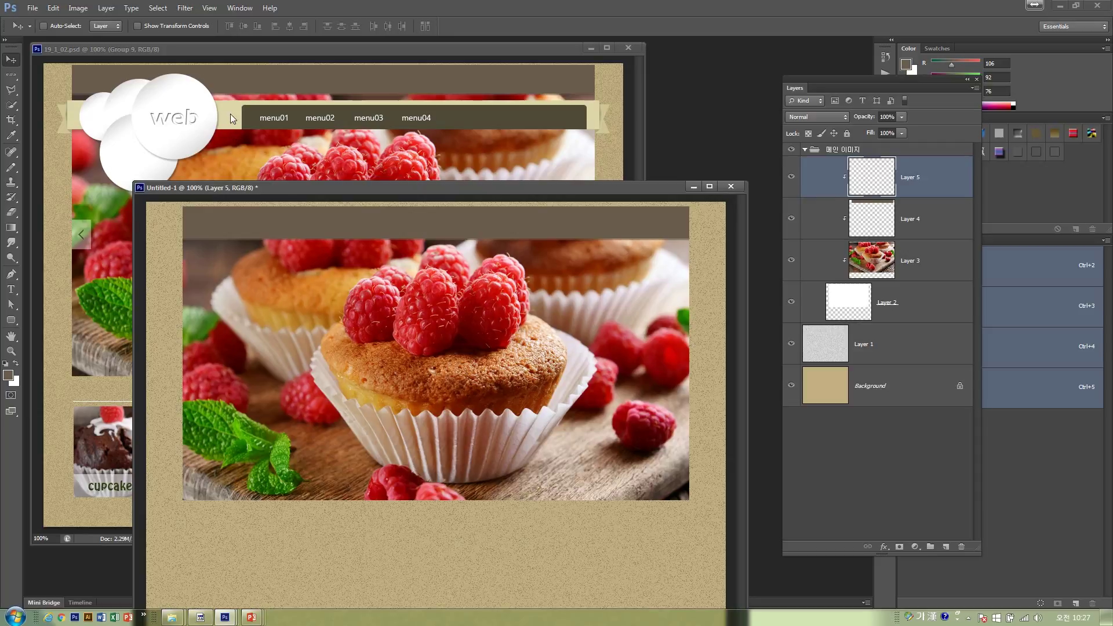
left_click_drag(233, 191, 210, 89)
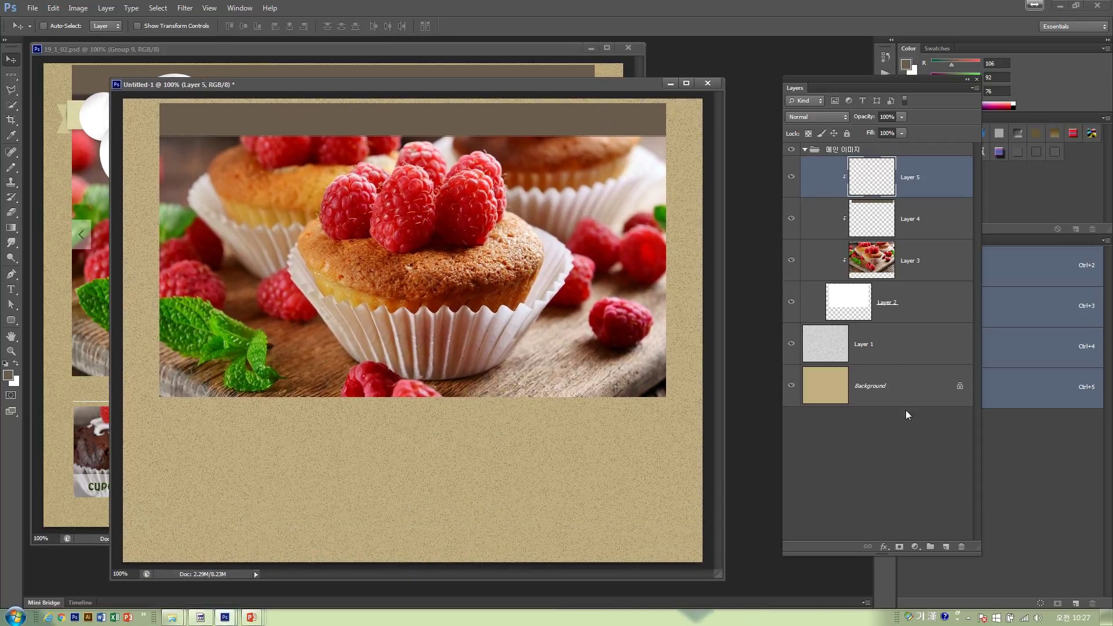
left_click(931, 547)
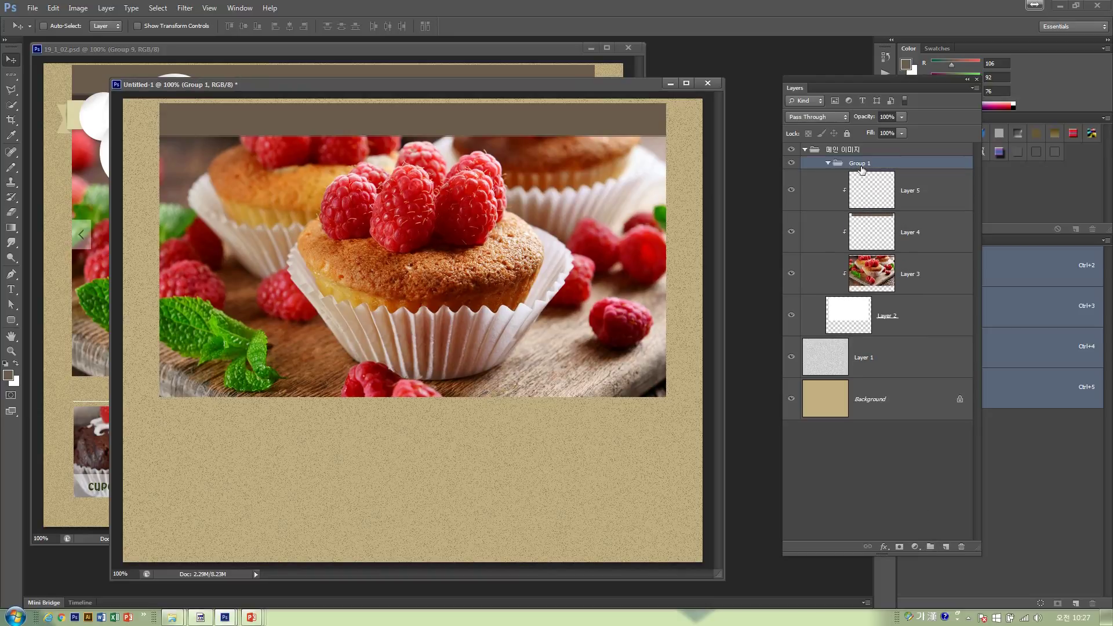
double_click(862, 165)
type("ㅣㅐㅊ미")
key("Hangul")
type("local nav bar")
key("Return")
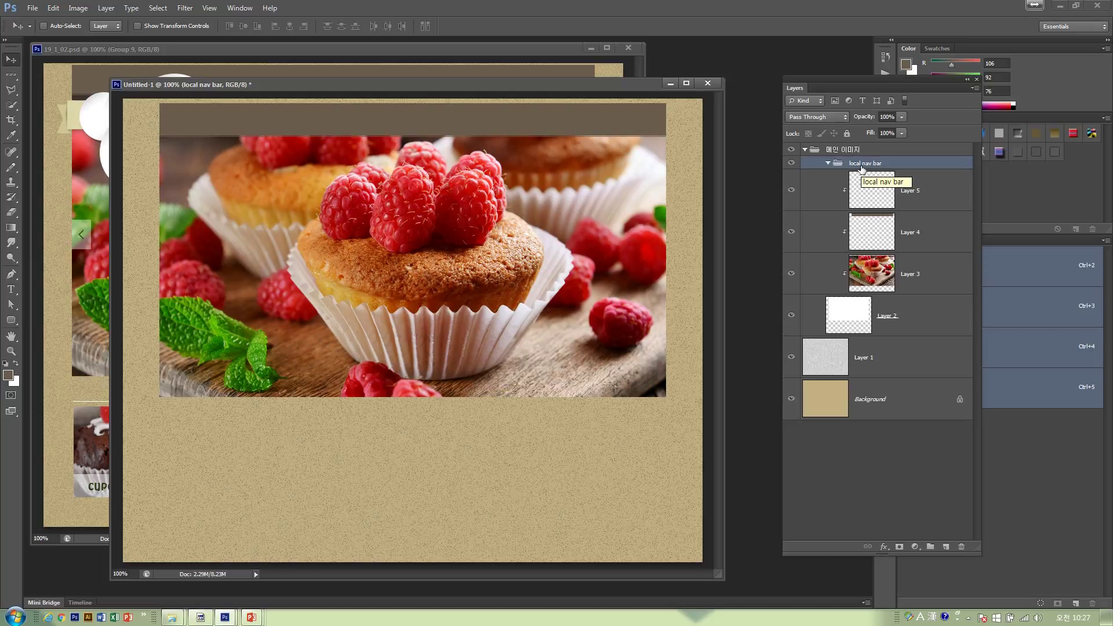
Rename the navigation bar group as lnb
double_click(862, 163)
key("BackSpace")
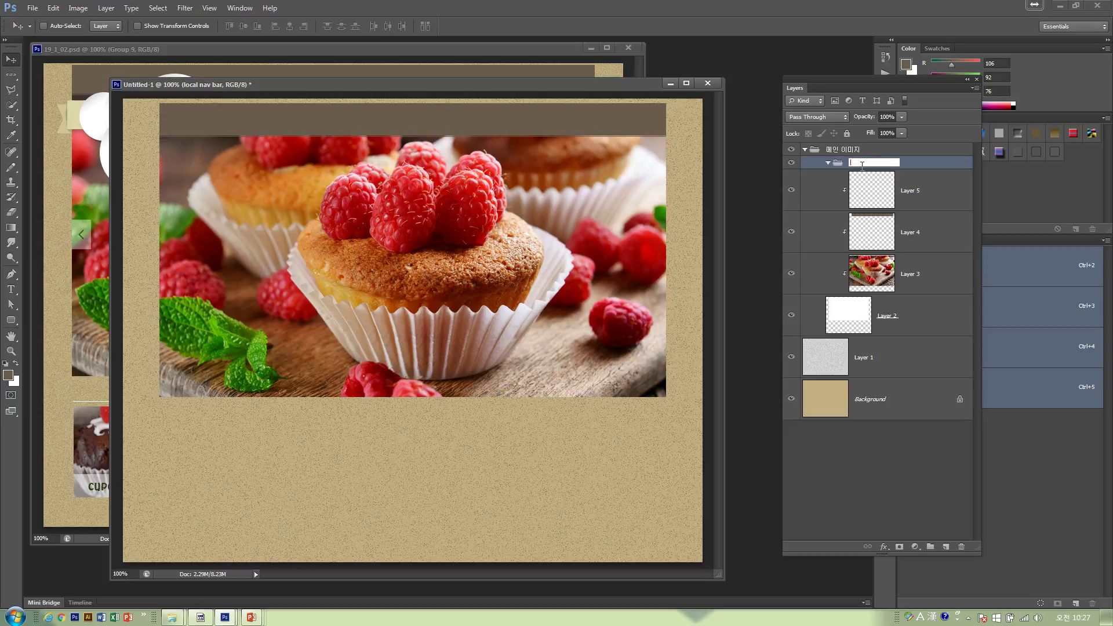
key("Return")
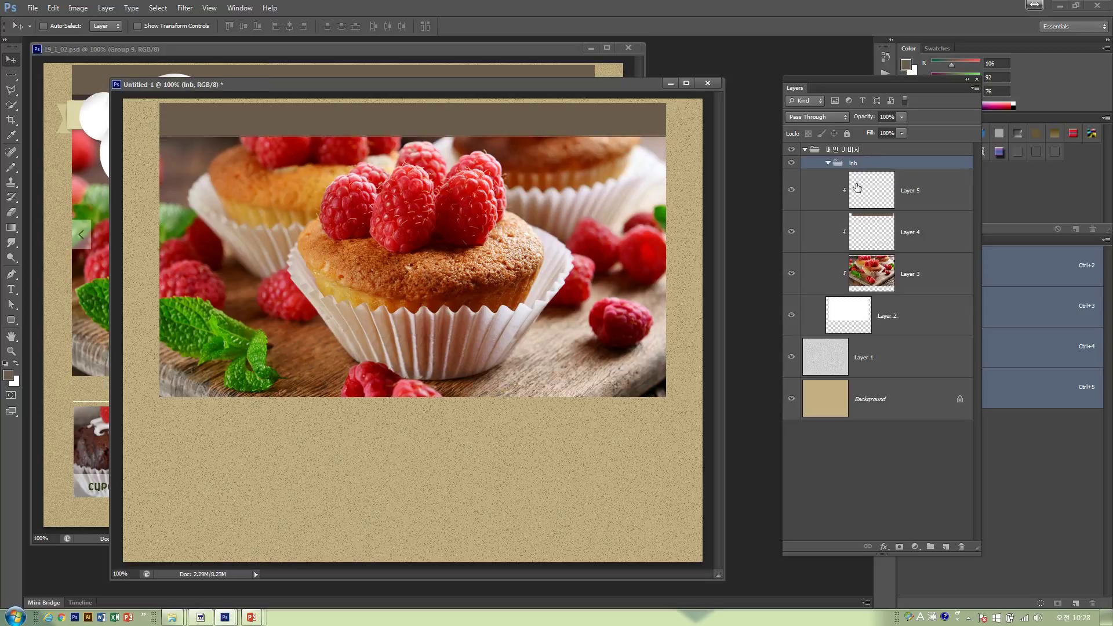
Fill a strip slightly wider than the photo, just below the header, with the reference ribbon's beige (RGB 221, 214, 168) on a new layer in lnb
left_click(946, 547)
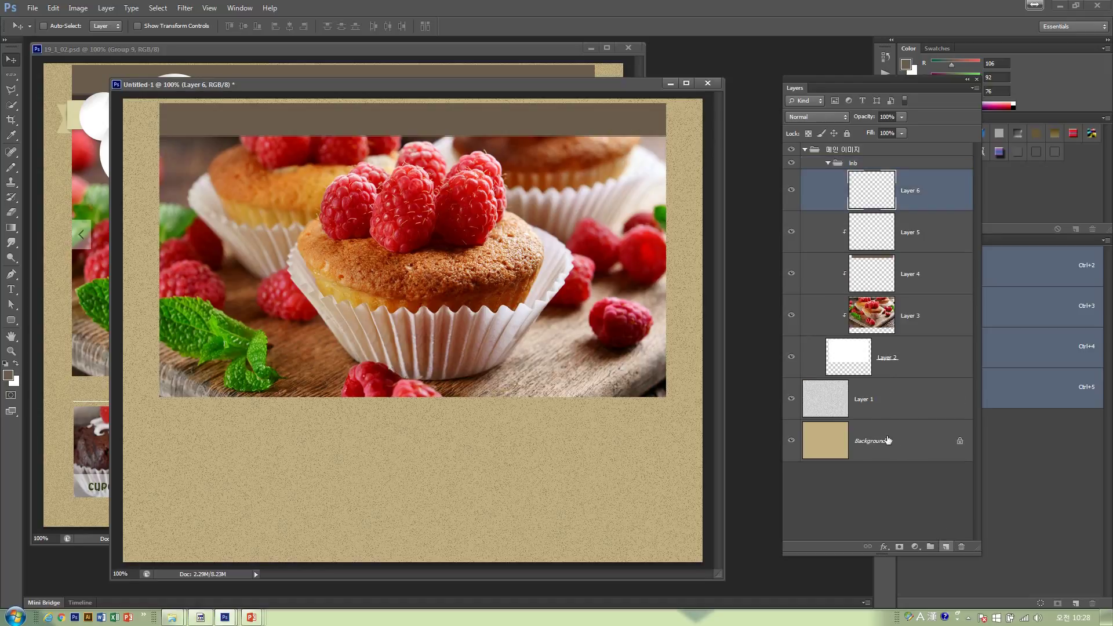
left_click(11, 74)
left_click(64, 72)
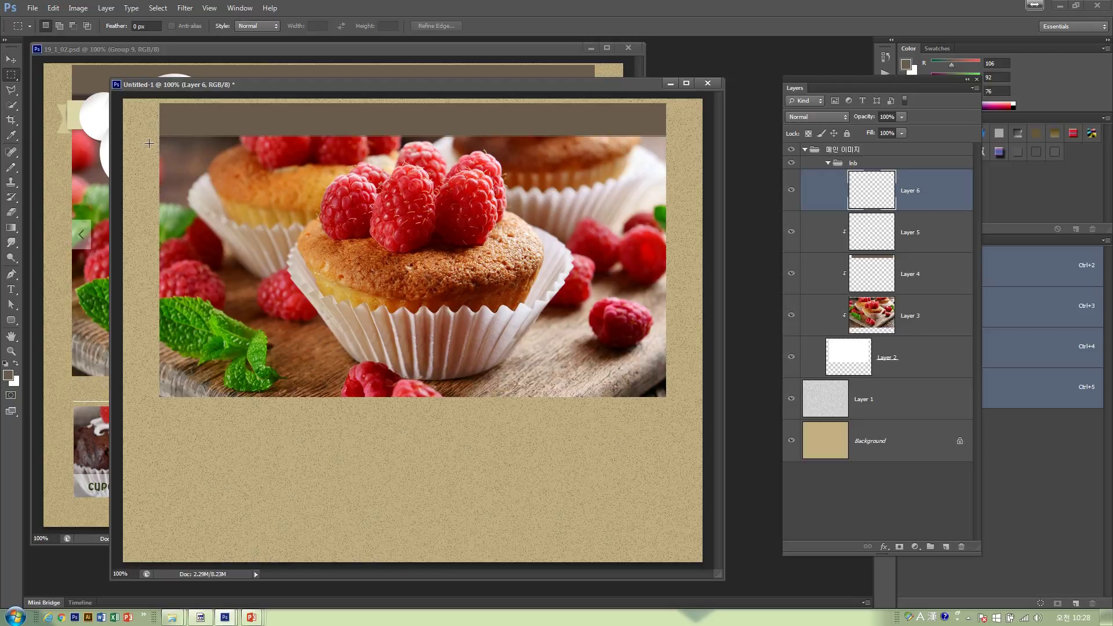
left_click_drag(152, 144, 674, 177)
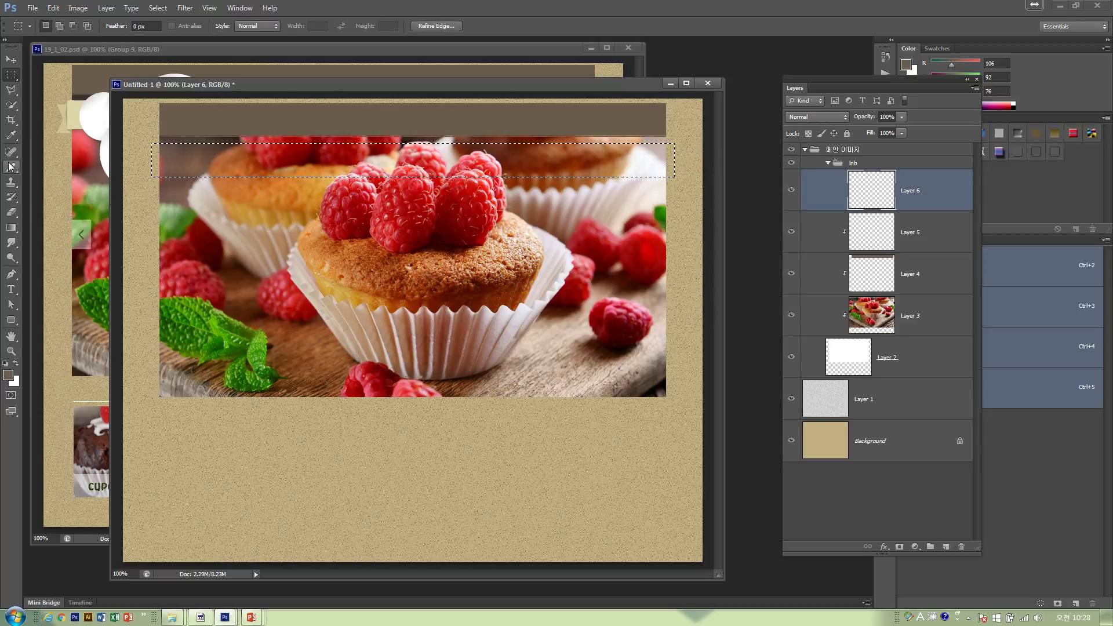
left_click(8, 375)
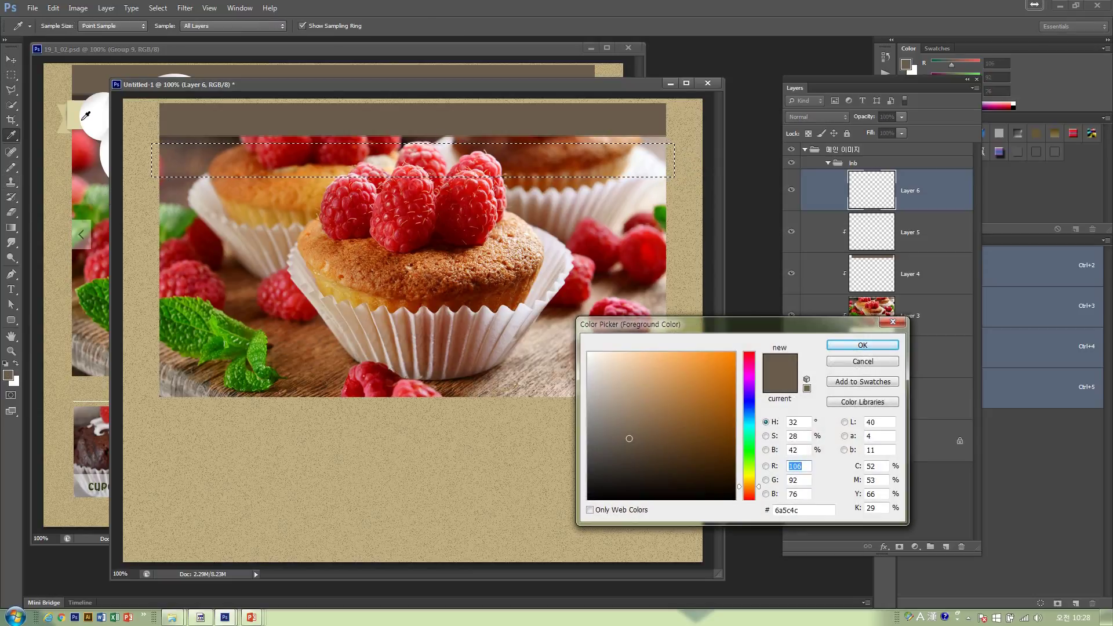
left_click(77, 115)
left_click(849, 345)
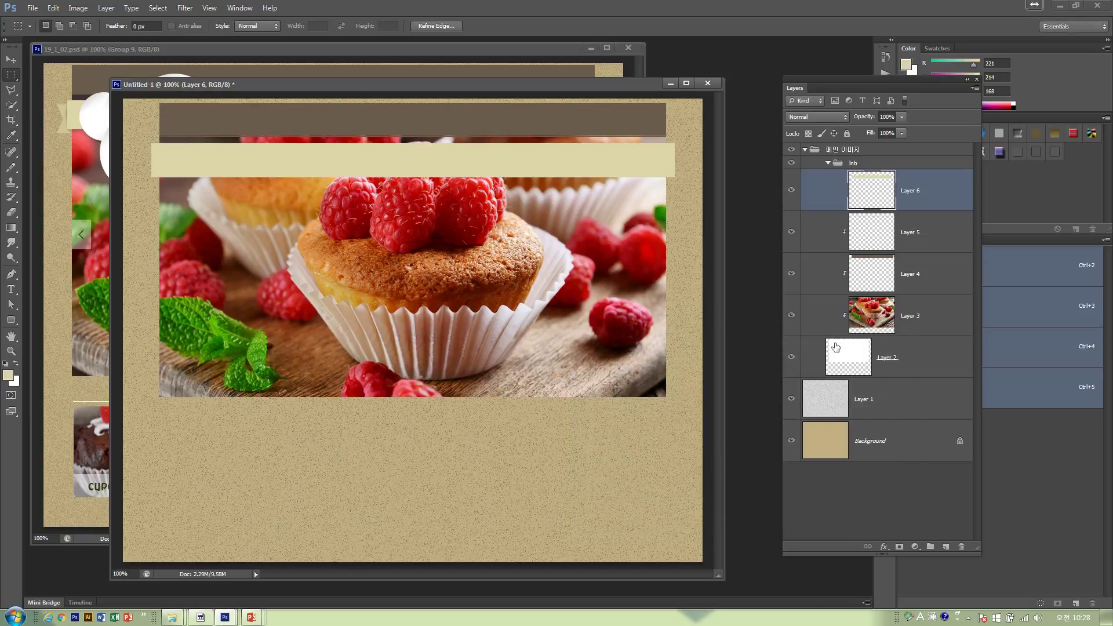
key("ctrl+d")
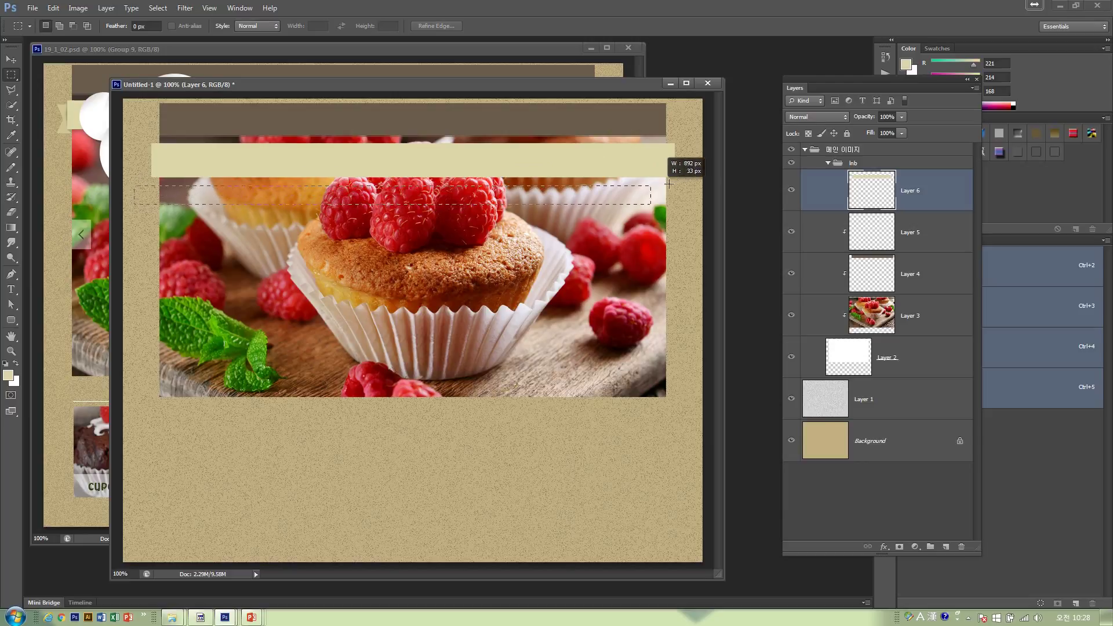
Trim a thin strip off the beige bar's lower edge by deleting a wider overlapping rectangular selection
left_click_drag(669, 184, 686, 170)
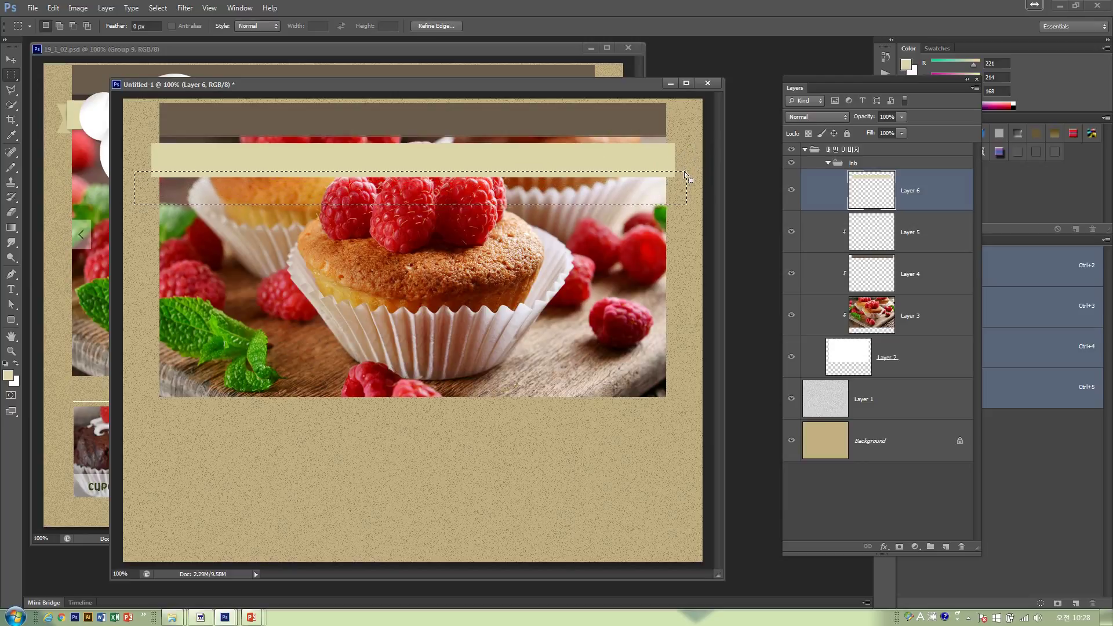
key("ctrl+d")
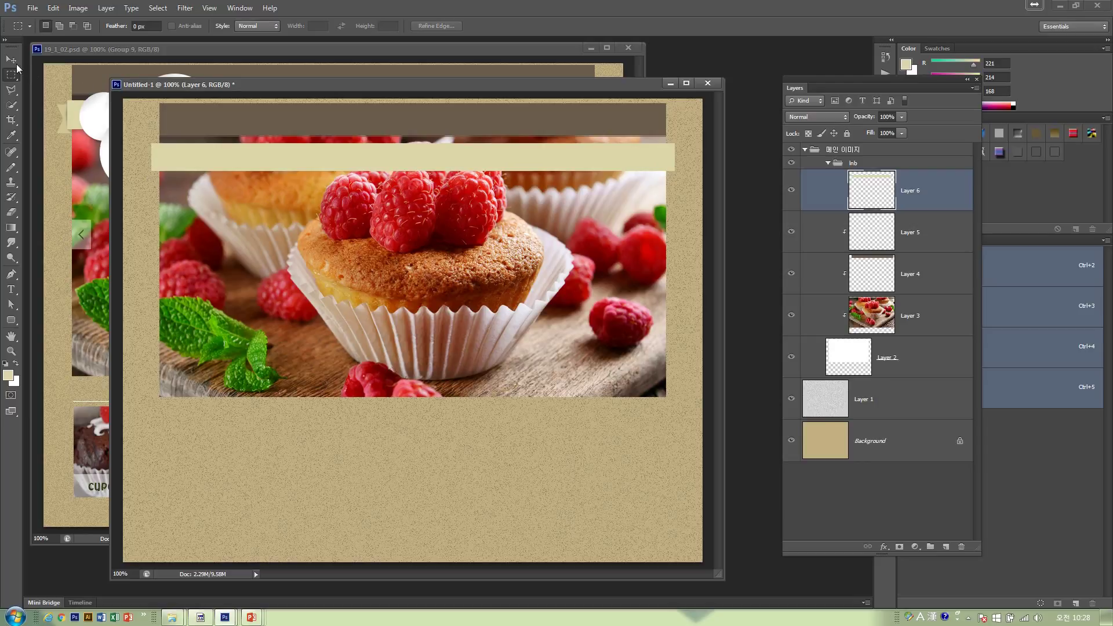
key("ctrl+alt+z")
key("ctrl+alt+z")
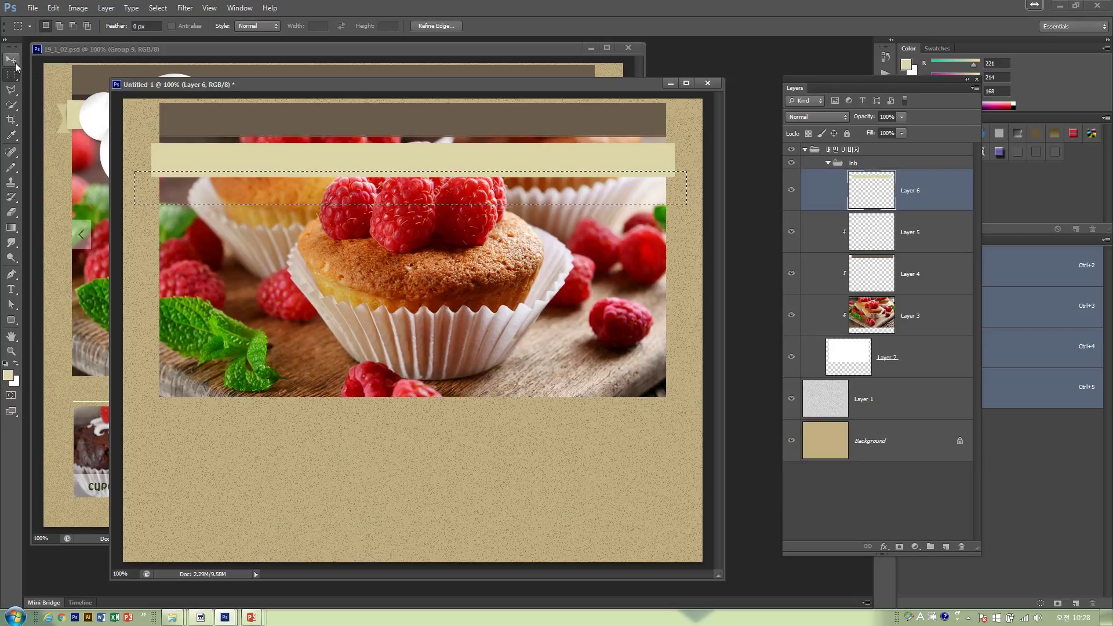
key("Delete")
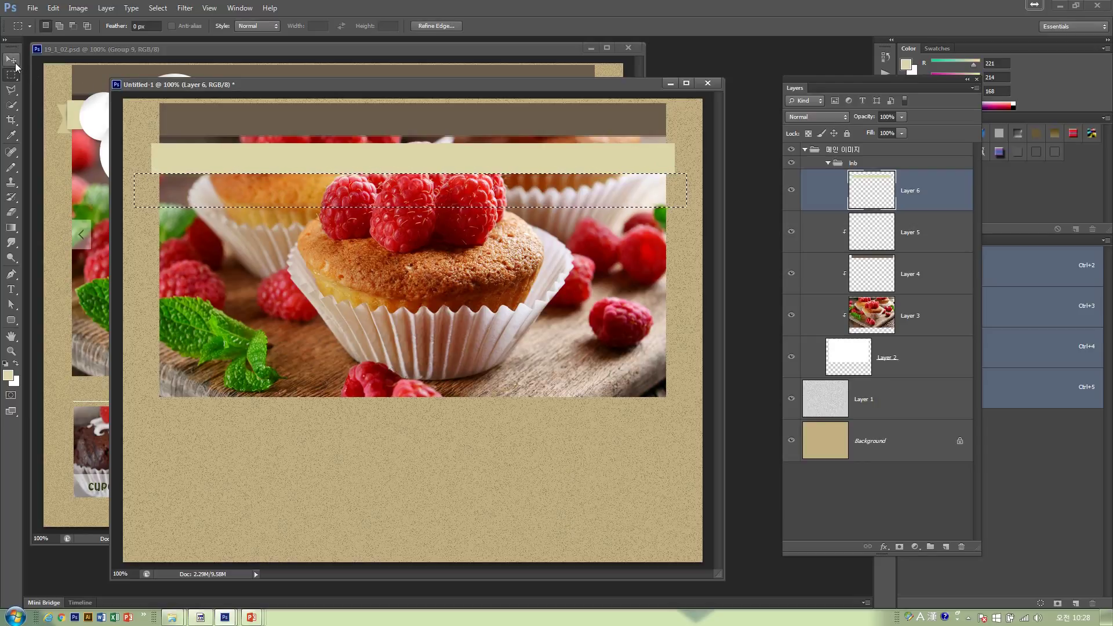
key("ctrl+d")
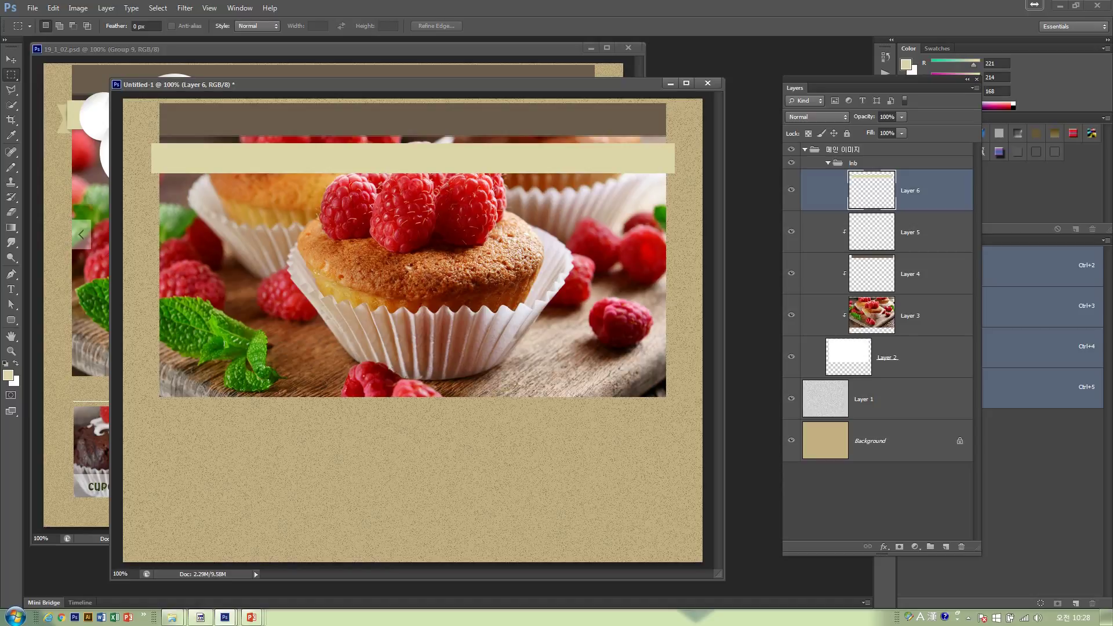
Center the beige bar horizontally against the Background layer and leave only the bar's layer selected
left_click(11, 59)
left_click(898, 439)
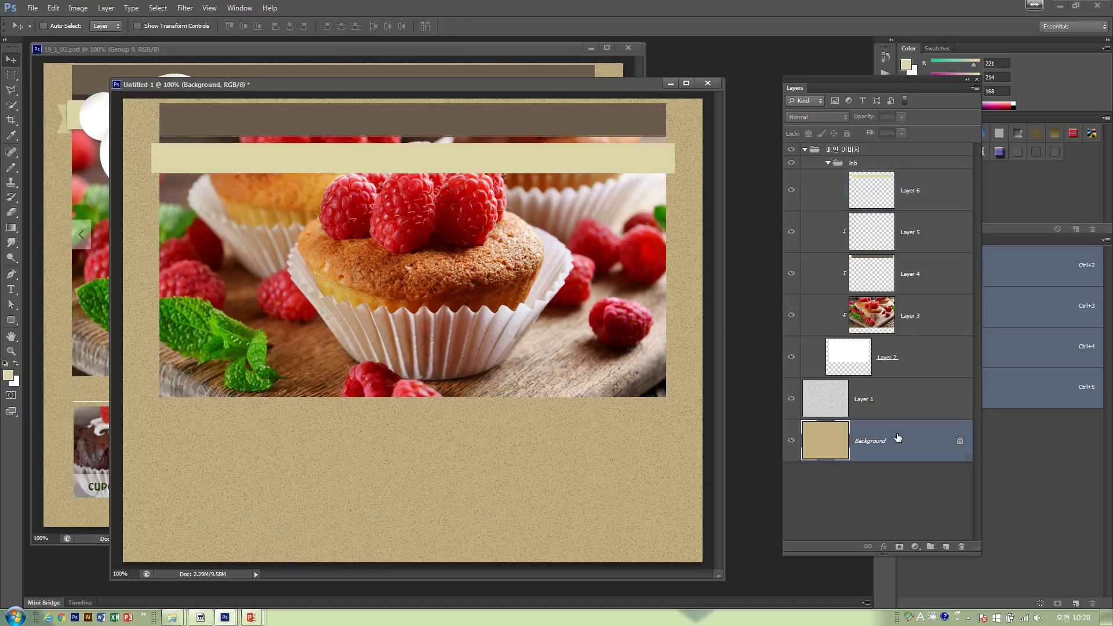
left_click(903, 201, "ctrl")
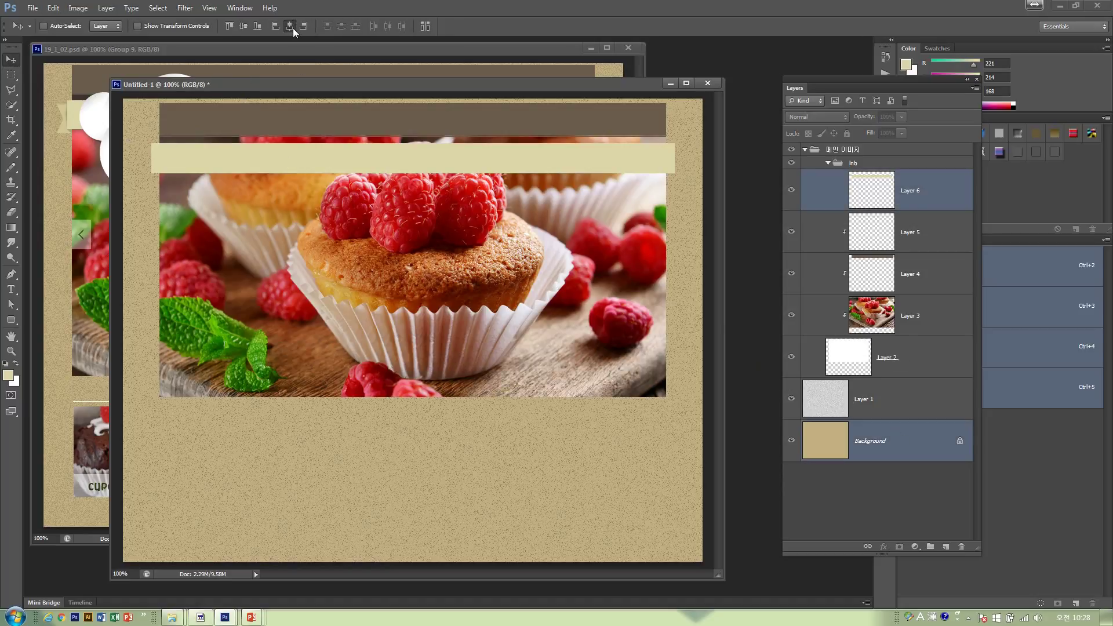
left_click(914, 198)
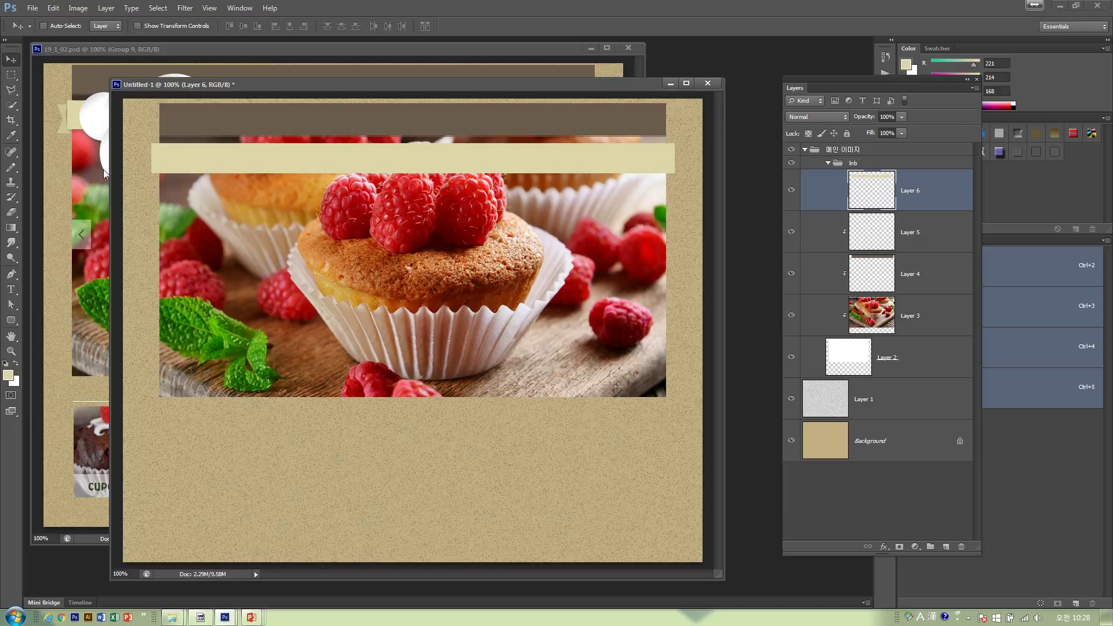
Copy the beige bar's left end to a new layer from a small rectangular selection, with the document moved aside to uncover the reference
left_click(12, 76)
left_click_drag(142, 135, 180, 184)
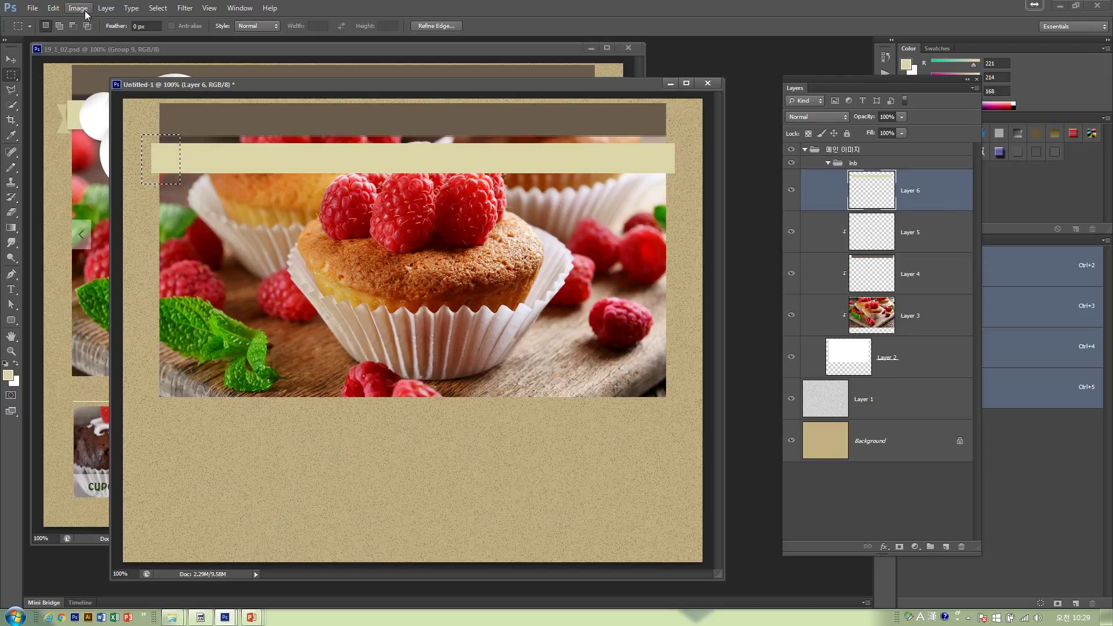
left_click(106, 8)
mouse_move(111, 21)
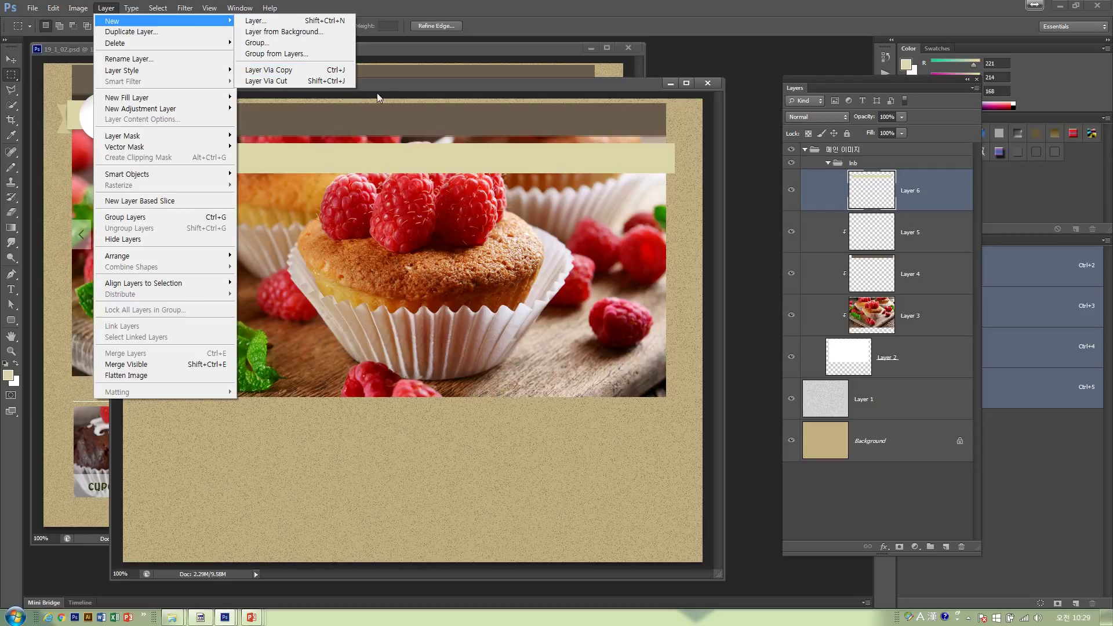
left_click(255, 70)
left_click_drag(371, 89, 512, 116)
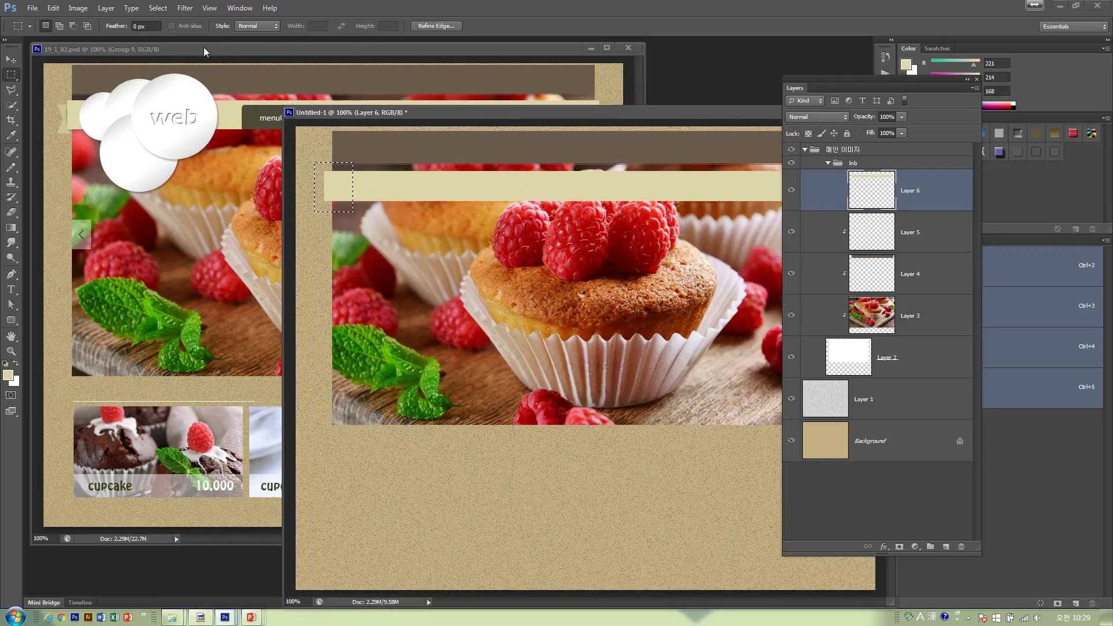
left_click(107, 8)
mouse_move(111, 25)
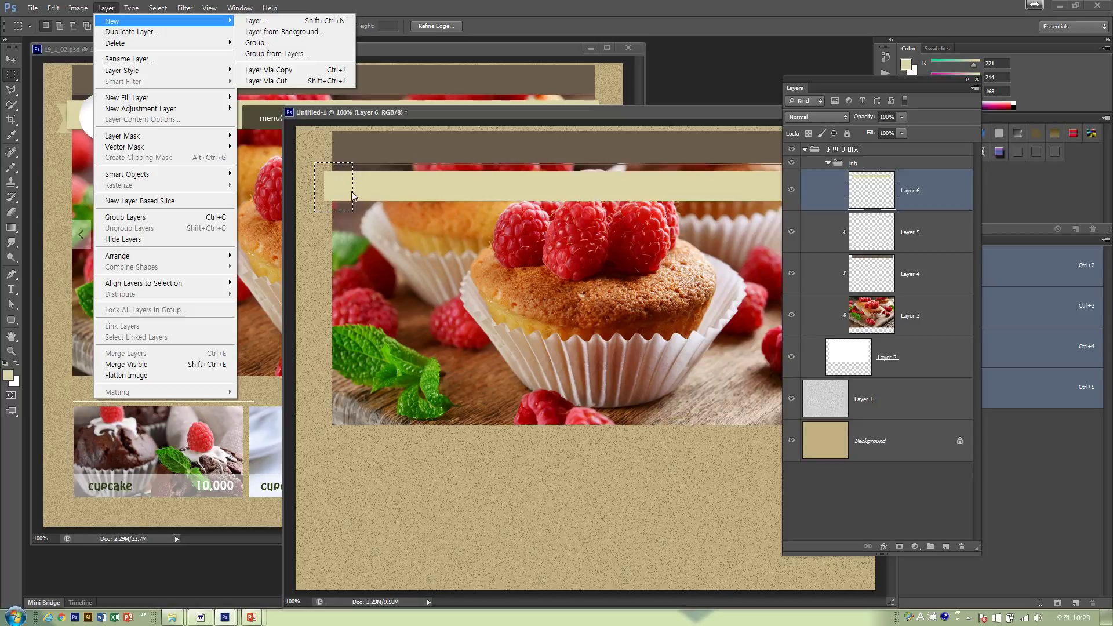
left_click(264, 69)
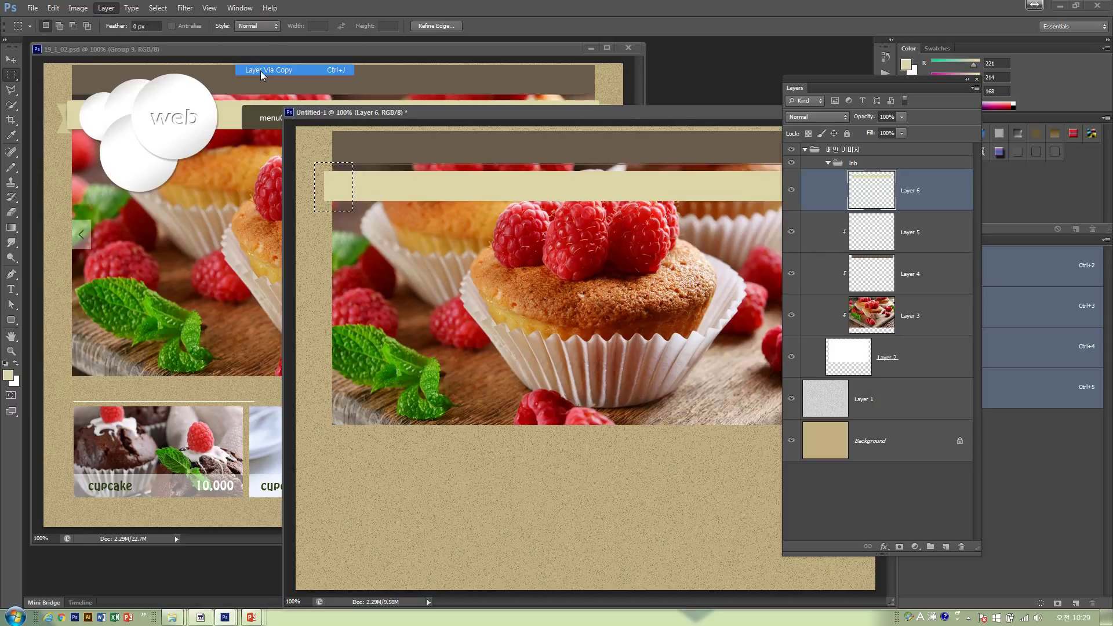
Position the copied beige piece slightly left of and below the bar's left end, overlapping it as a ribbon tail
left_click(11, 60)
left_click_drag(371, 186, 348, 235)
left_click(792, 191)
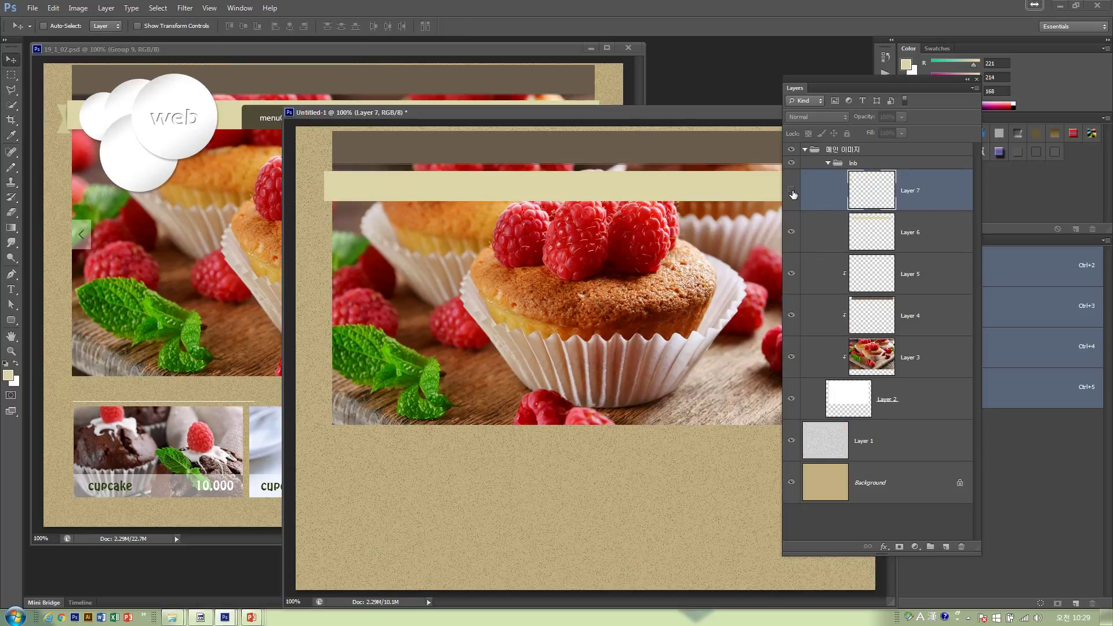
left_click(792, 191)
left_click(792, 192)
left_click(792, 192)
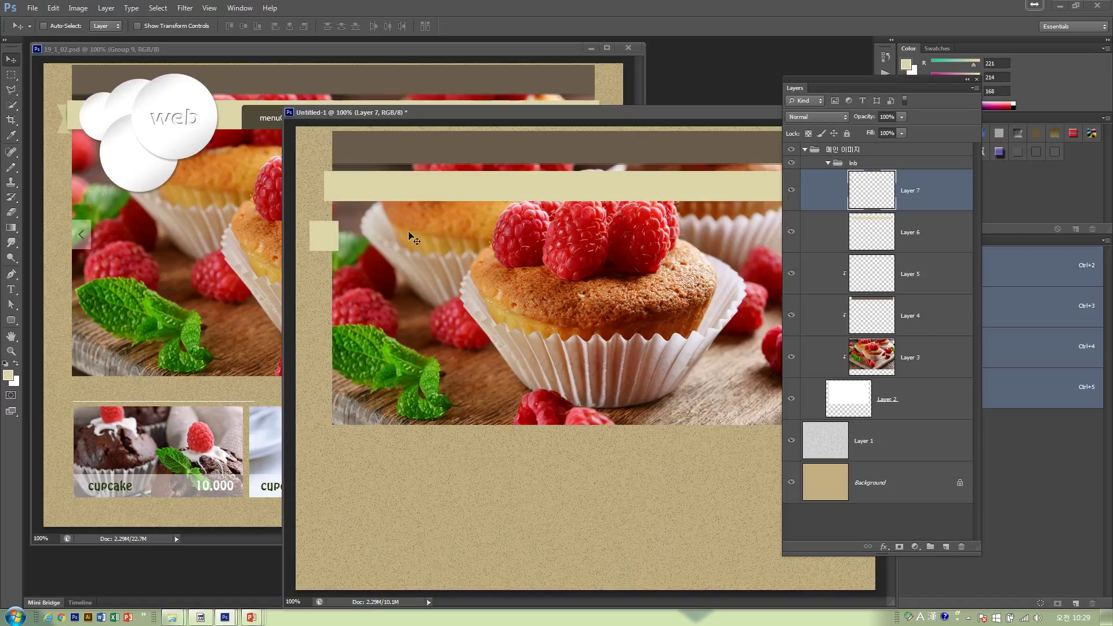
left_click_drag(356, 230, 361, 193)
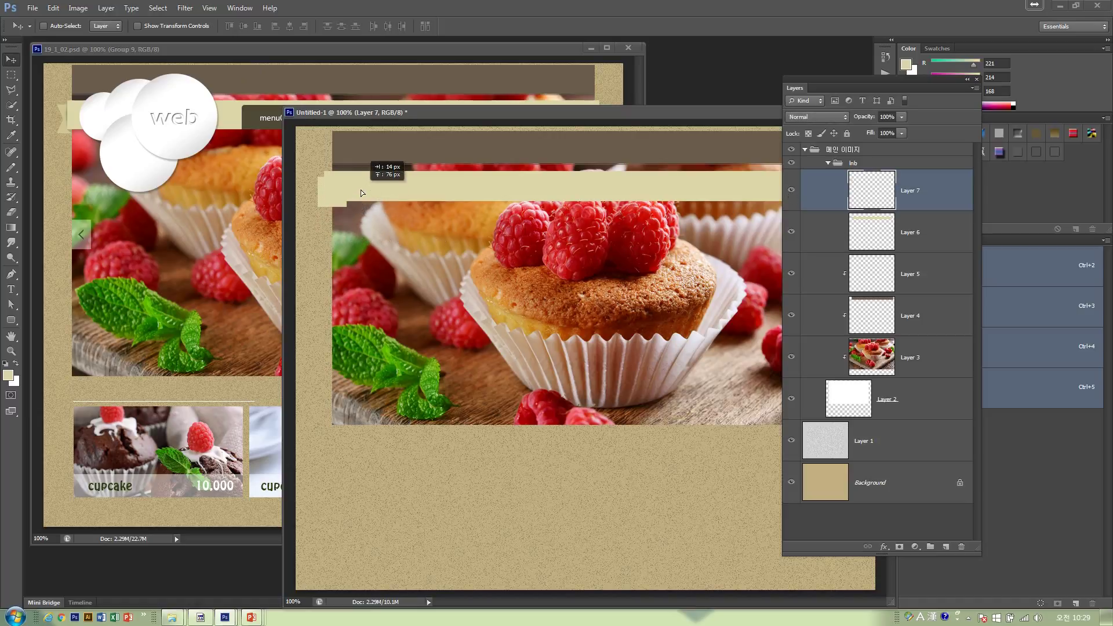
key("Left")
key("Left")
key("Left")
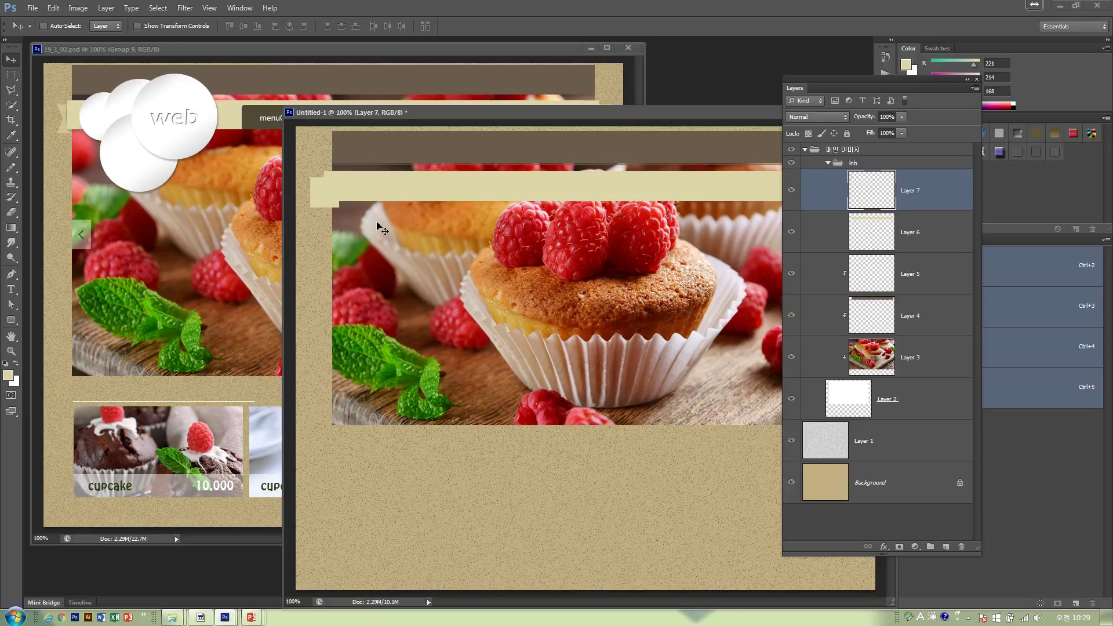
Darken the ribbon tail piece with Hue/Saturation at Lightness -11
key("ctrl+u")
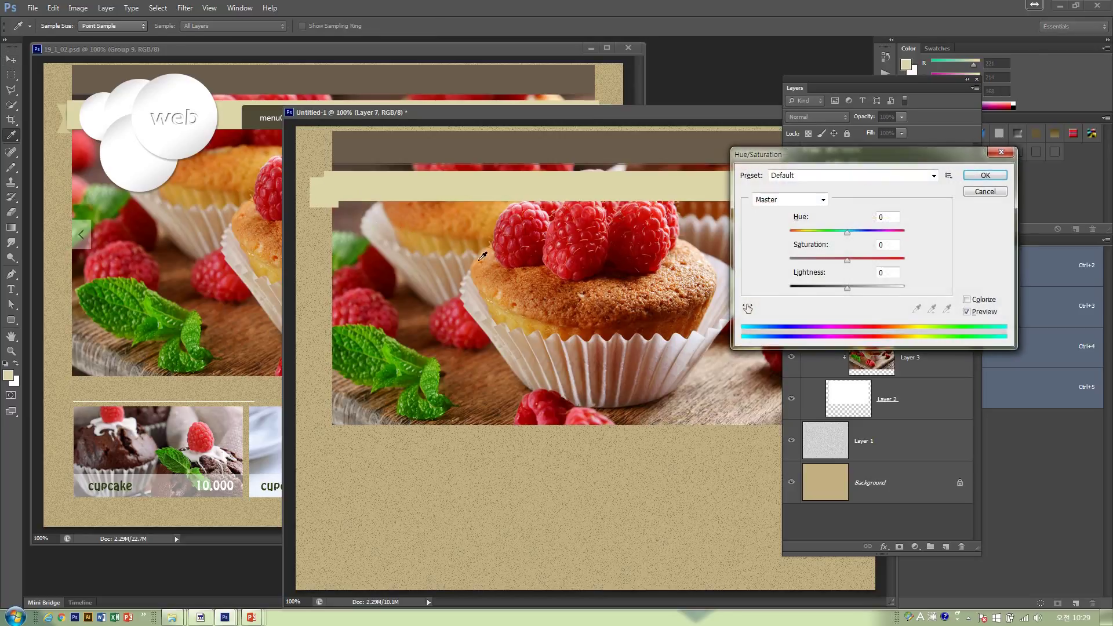
key("Down")
key("Down")
key("Down")
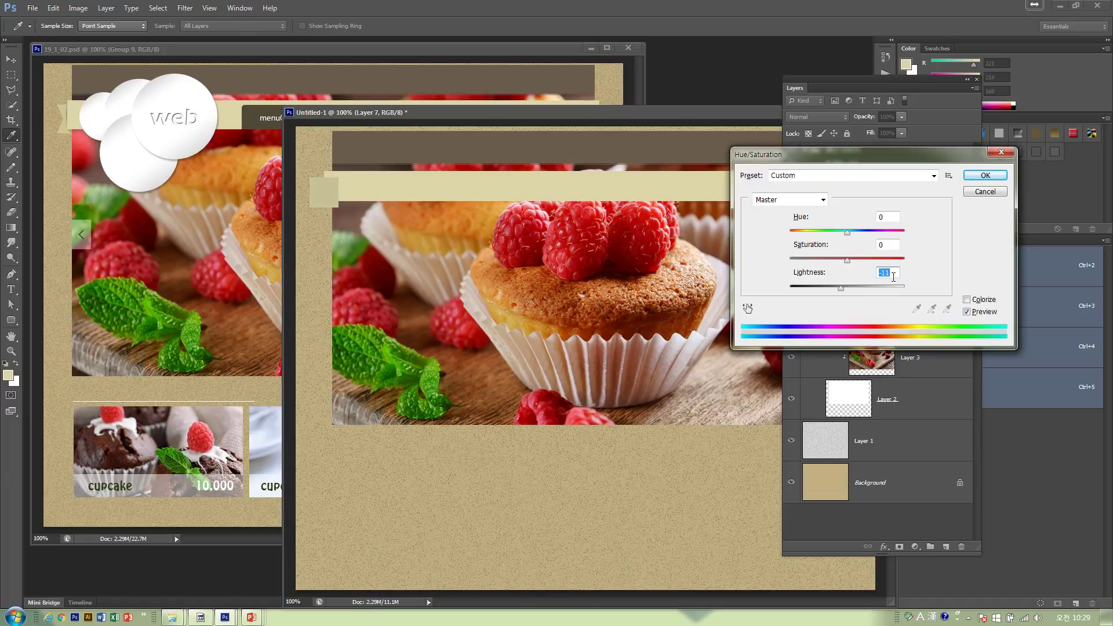
left_click(986, 176)
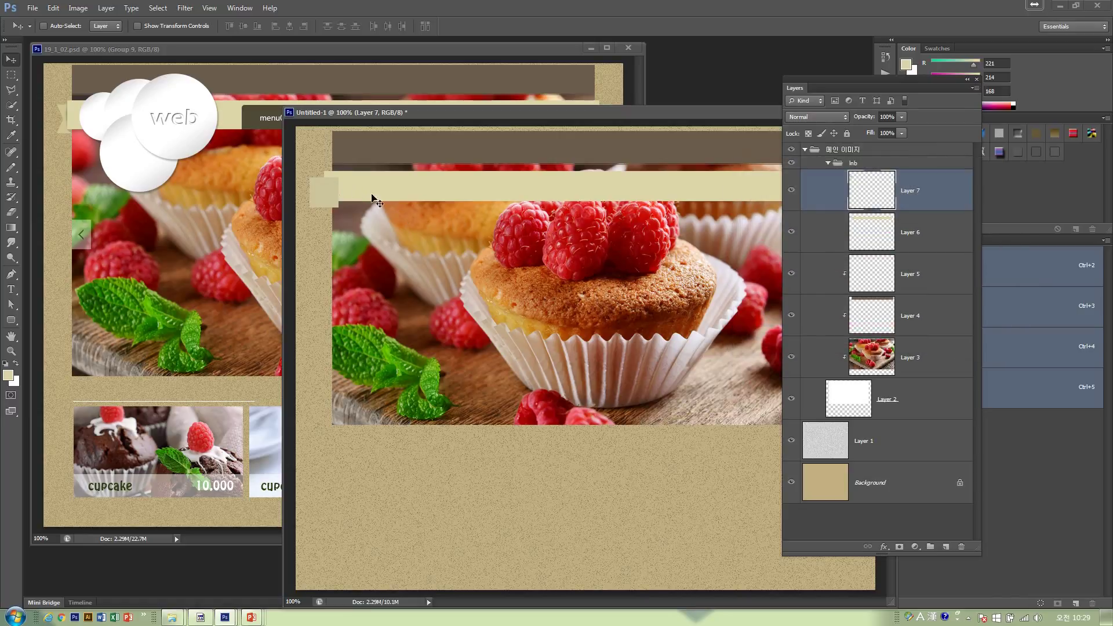
Move the ribbon tail's layer beneath the bar's layer and delete the part of the tail extending over the photo
left_click_drag(923, 206, 931, 238)
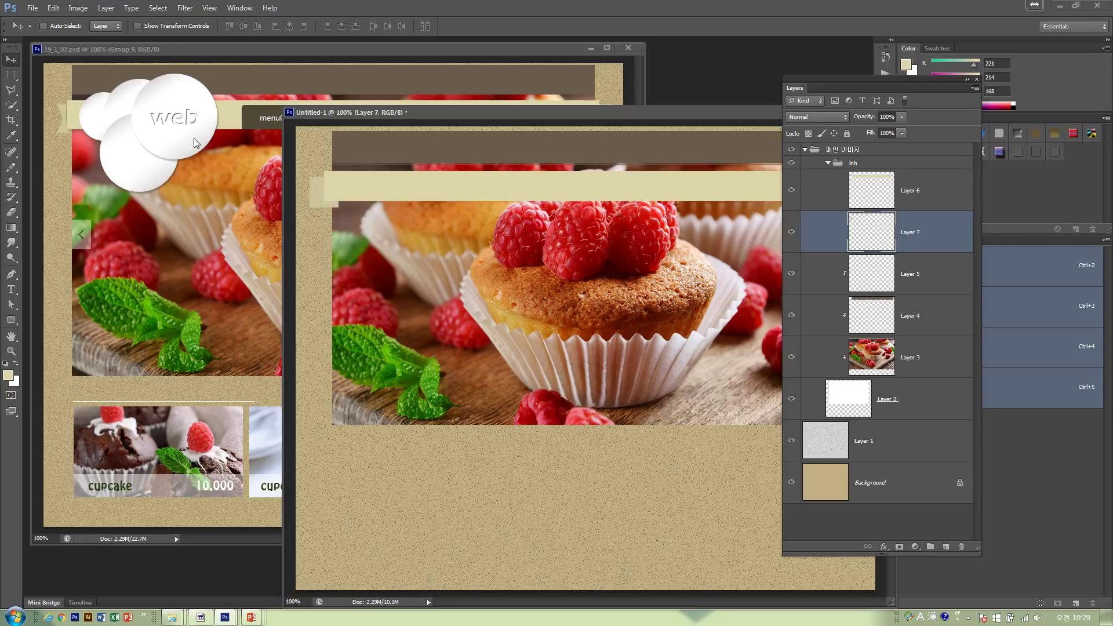
left_click(11, 74)
left_click_drag(410, 275, 335, 151)
key("Left")
key("Left")
key("Left")
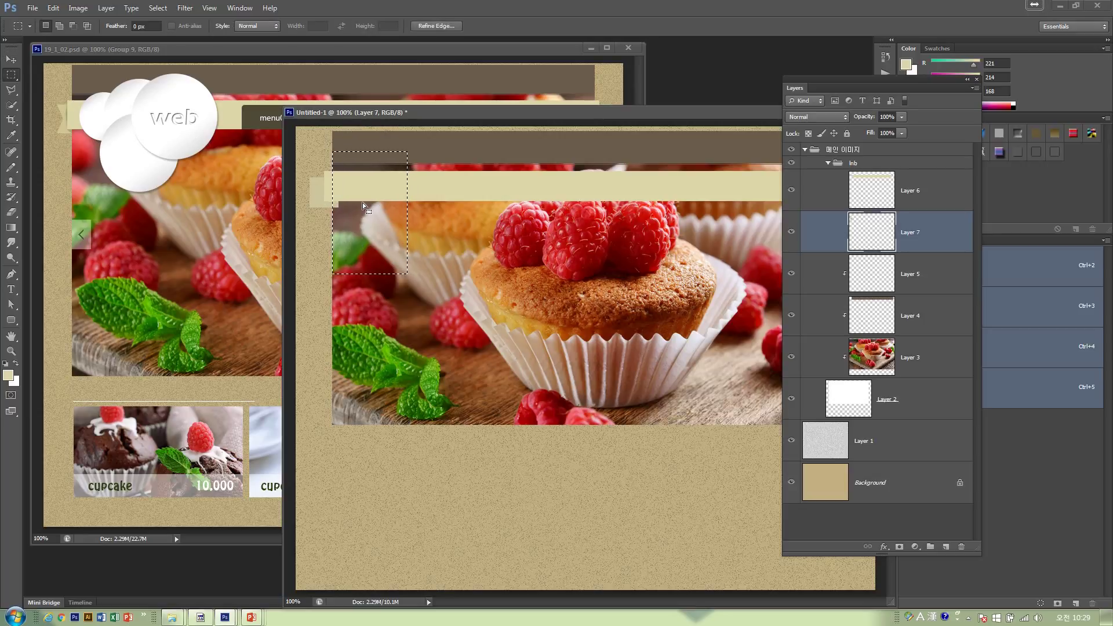
key("Delete")
key("ctrl+d")
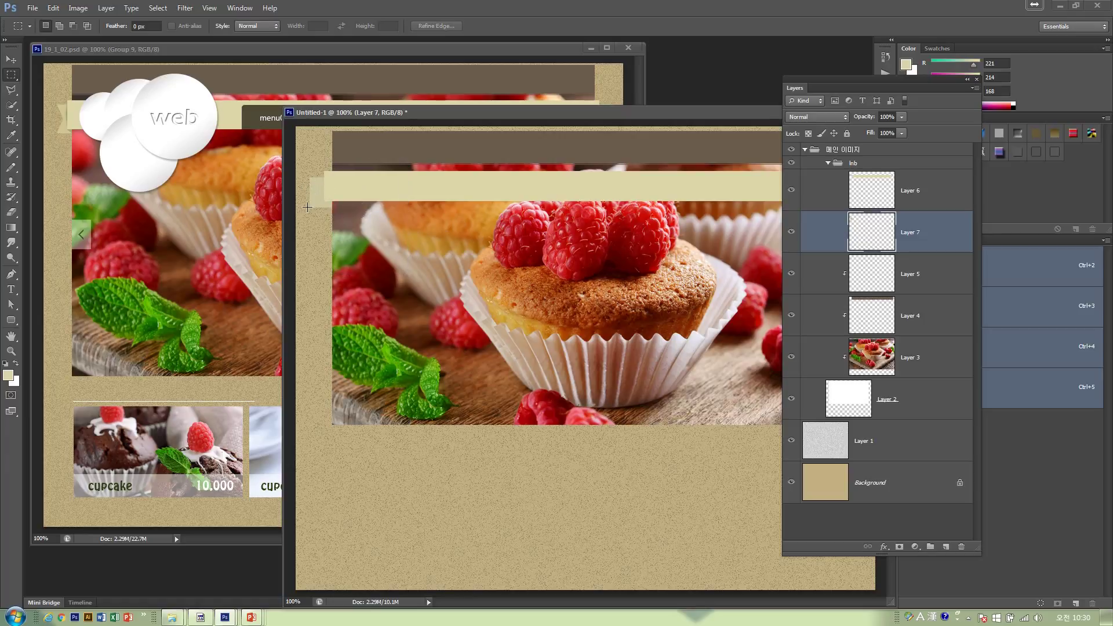
Cut a triangular notch out of the ribbon tail's left edge with the Polygonal Lasso and clear the selection
left_click(11, 90)
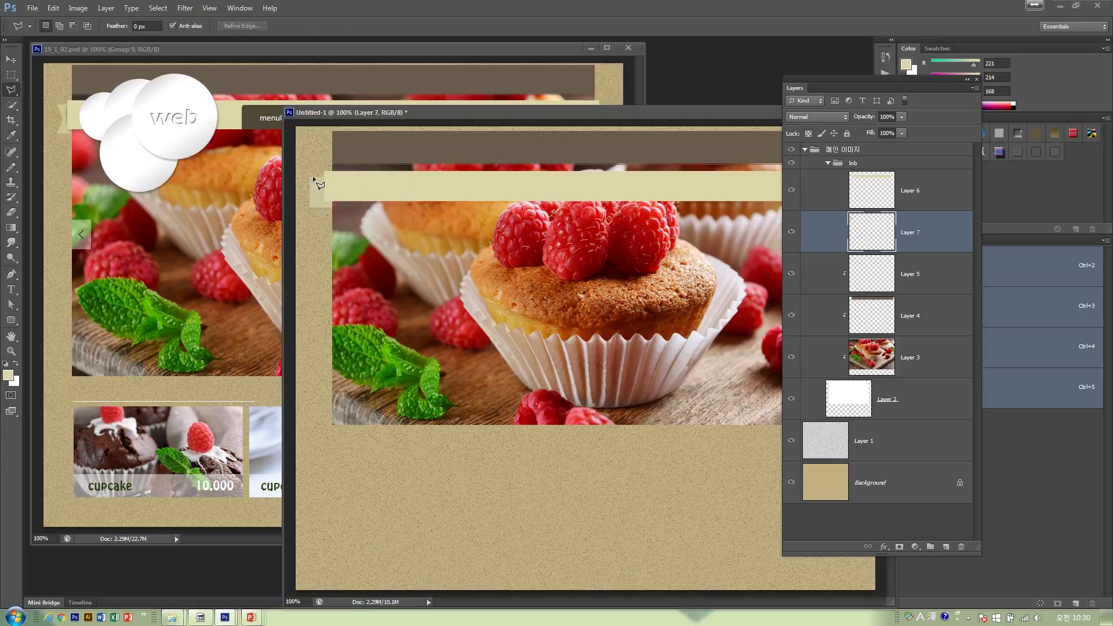
left_click(310, 180)
left_click(320, 194)
key("Escape")
left_click(311, 179)
left_click(318, 193)
double_click(309, 208)
key("alt+BackSpace")
key("ctrl+d")
Fill a beige fold triangle on a new layer between the bar's lower-left corner and the photo's left edge
left_click(946, 547)
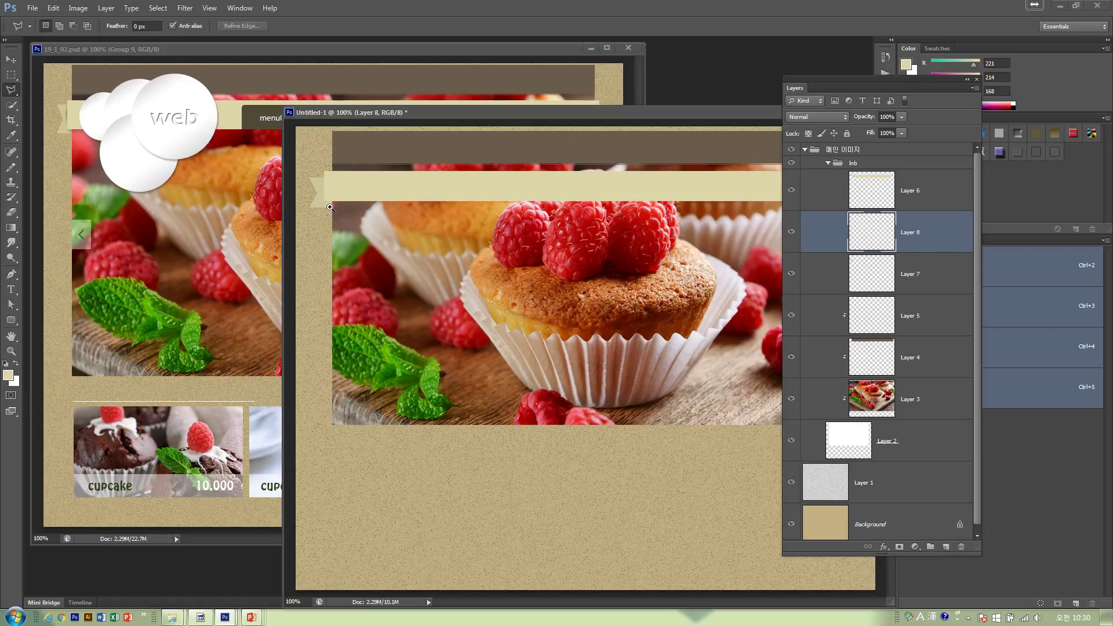
left_click(330, 208, "ctrl")
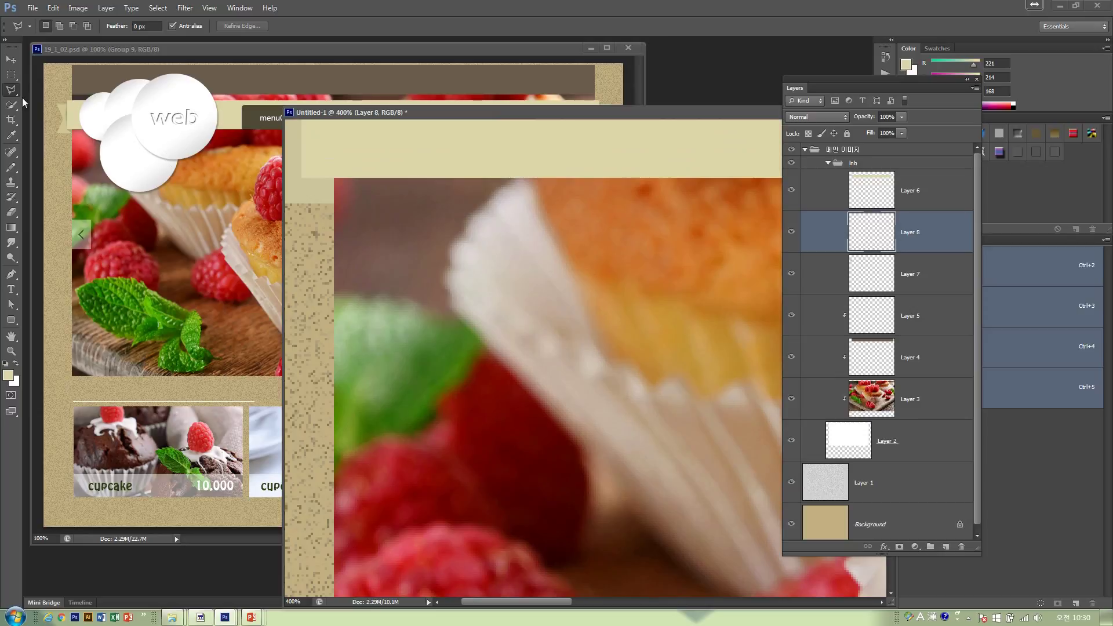
left_click(303, 180)
left_click(334, 204)
left_click(334, 169)
left_click(303, 180)
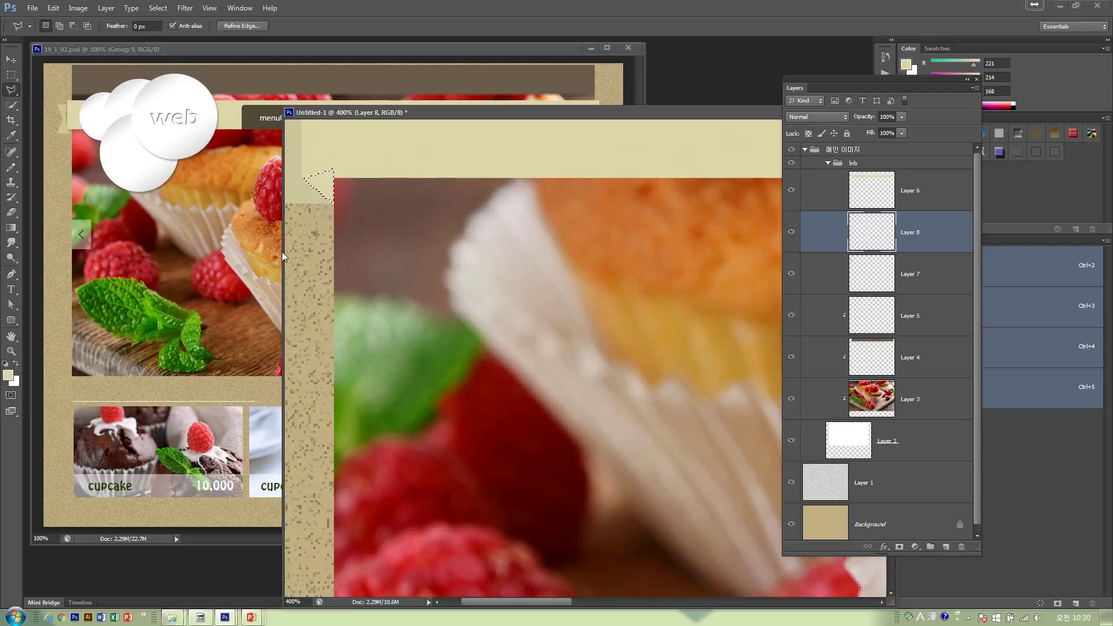
key("alt+BackSpace")
key("ctrl+d")
Darken the fold triangle with Hue/Saturation at Lightness -27 and return to the 100% view
key("ctrl+u")
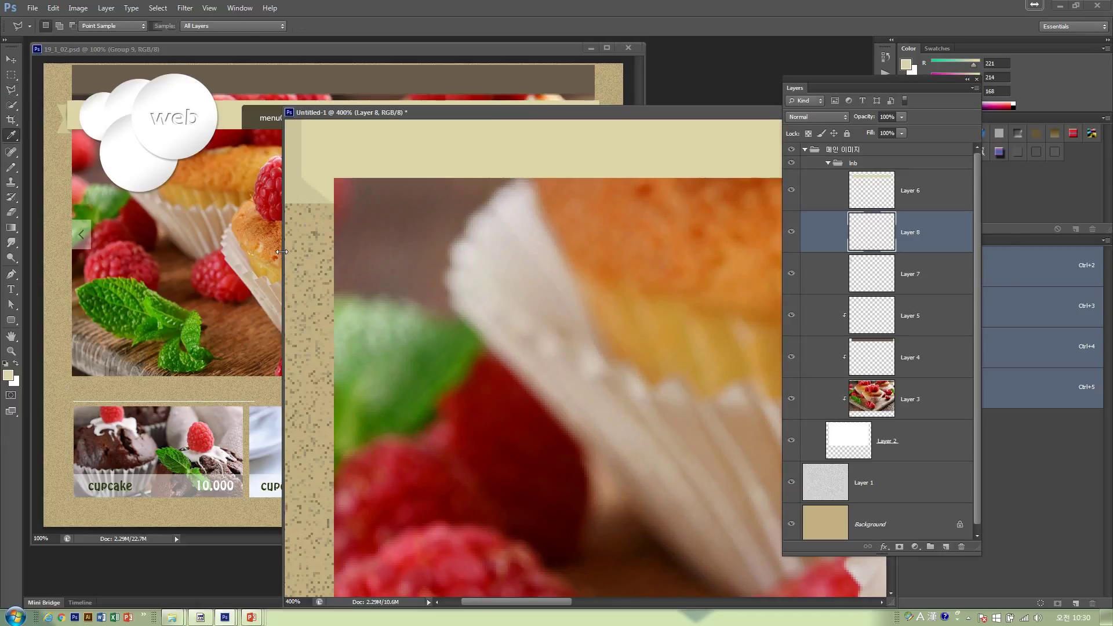
left_click_drag(845, 293, 834, 293)
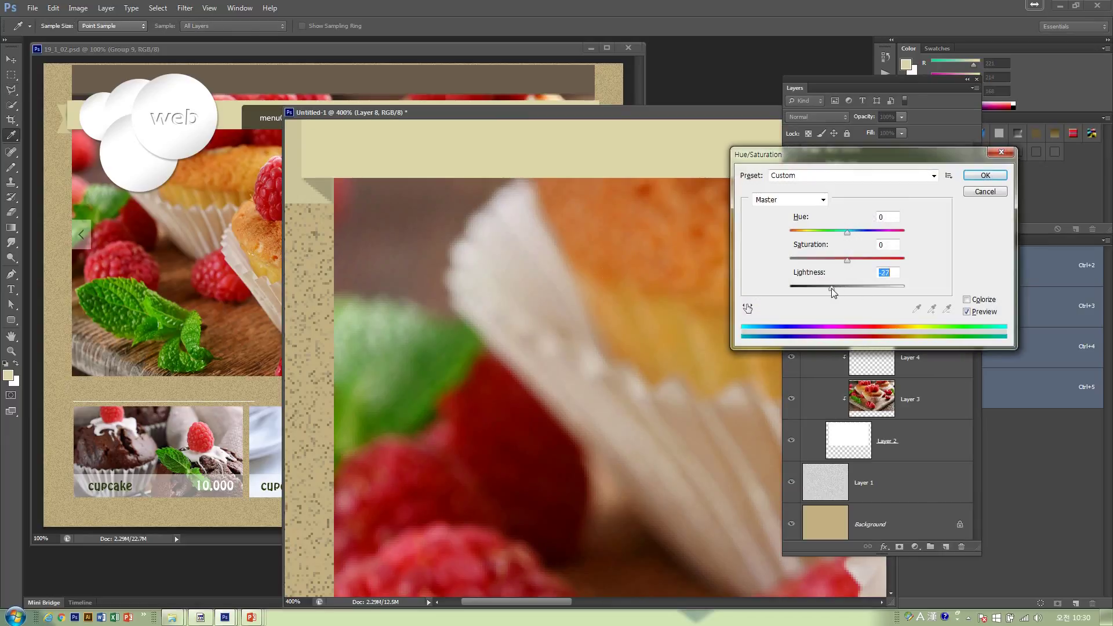
left_click(985, 175)
key("l")
double_click(13, 351)
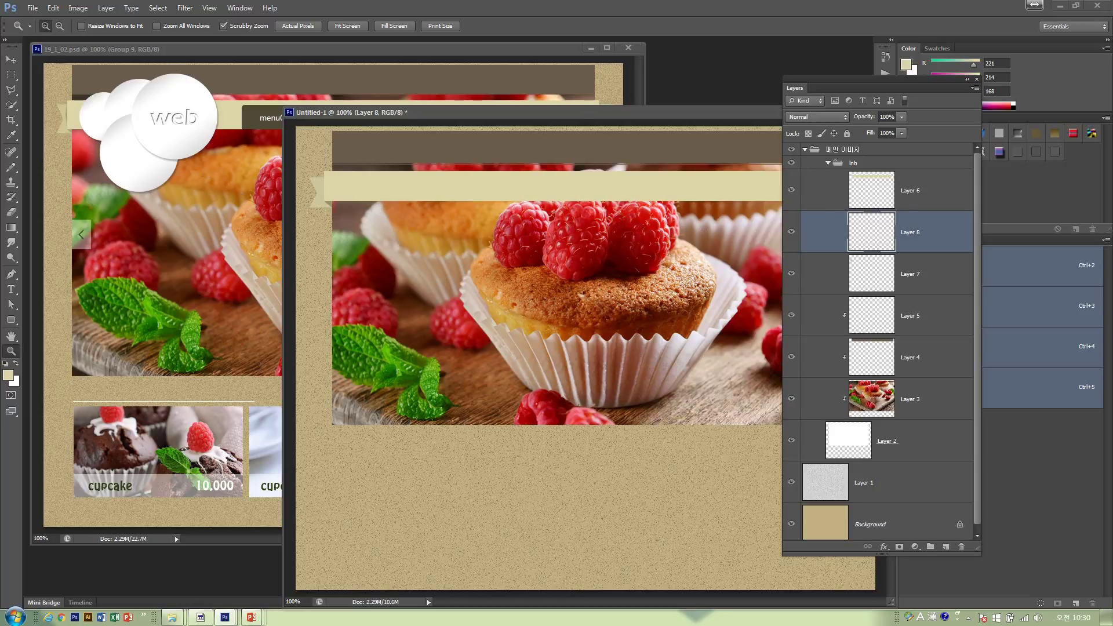
Fill a small rectangle across the bar's left end with black on a new layer directly beneath the bar's layer
left_click(12, 76)
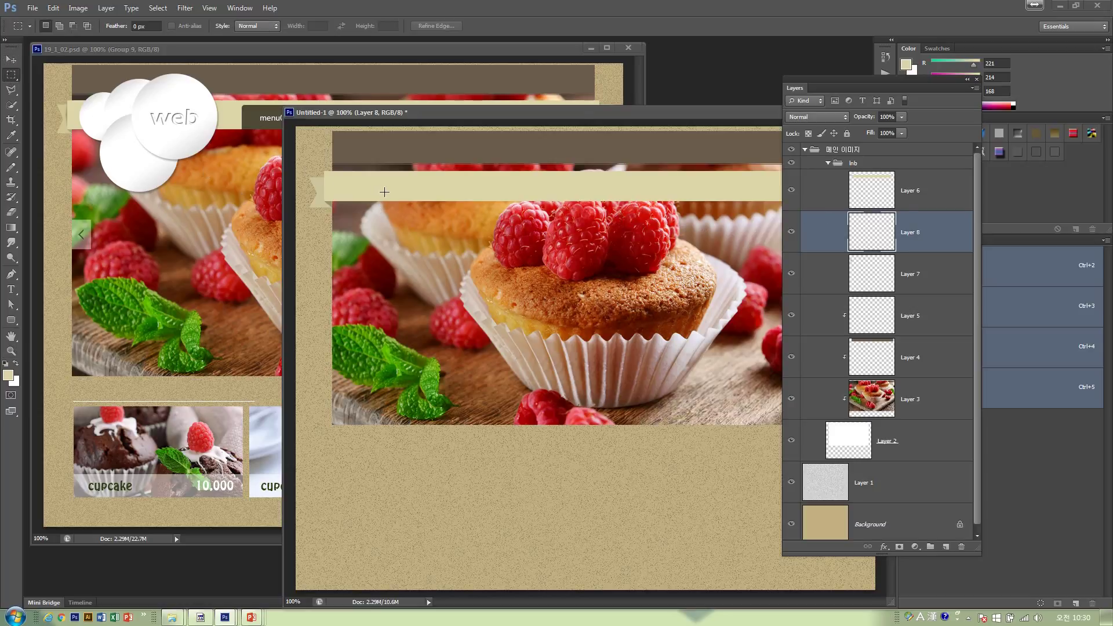
left_click(923, 195)
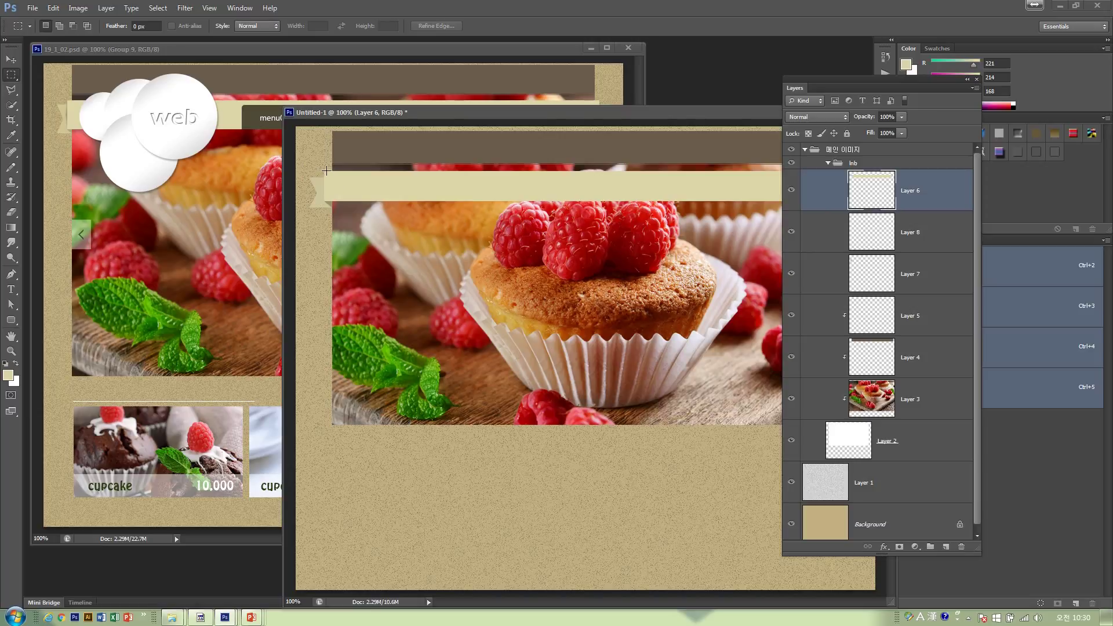
left_click_drag(327, 170, 318, 202)
left_click_drag(342, 171, 311, 201)
left_click(946, 547)
left_click_drag(923, 193, 906, 246)
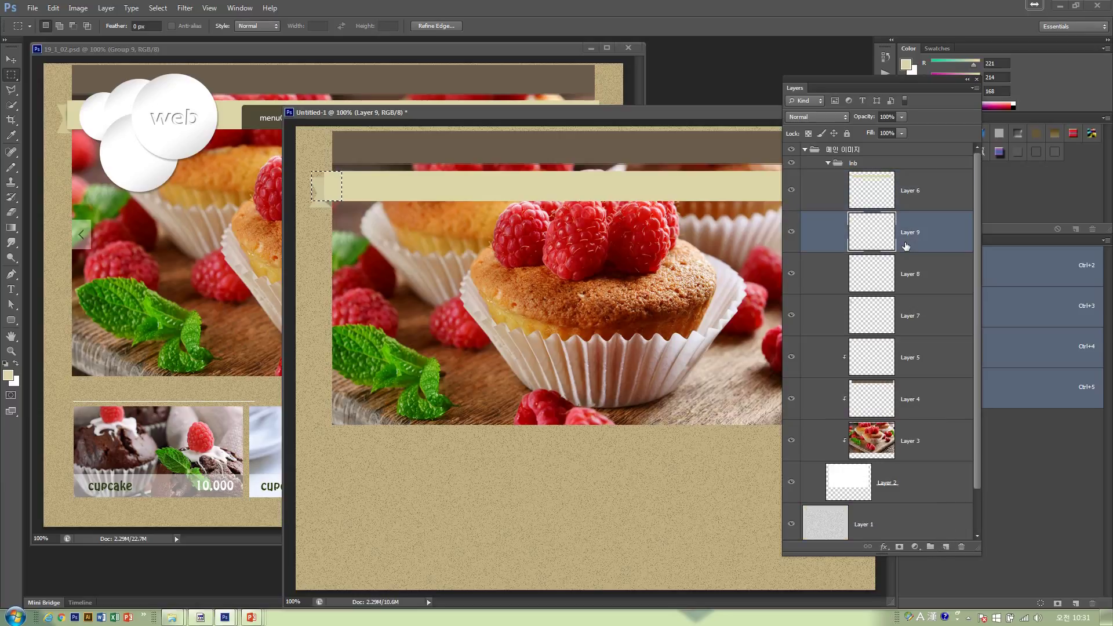
left_click(6, 364)
key("super")
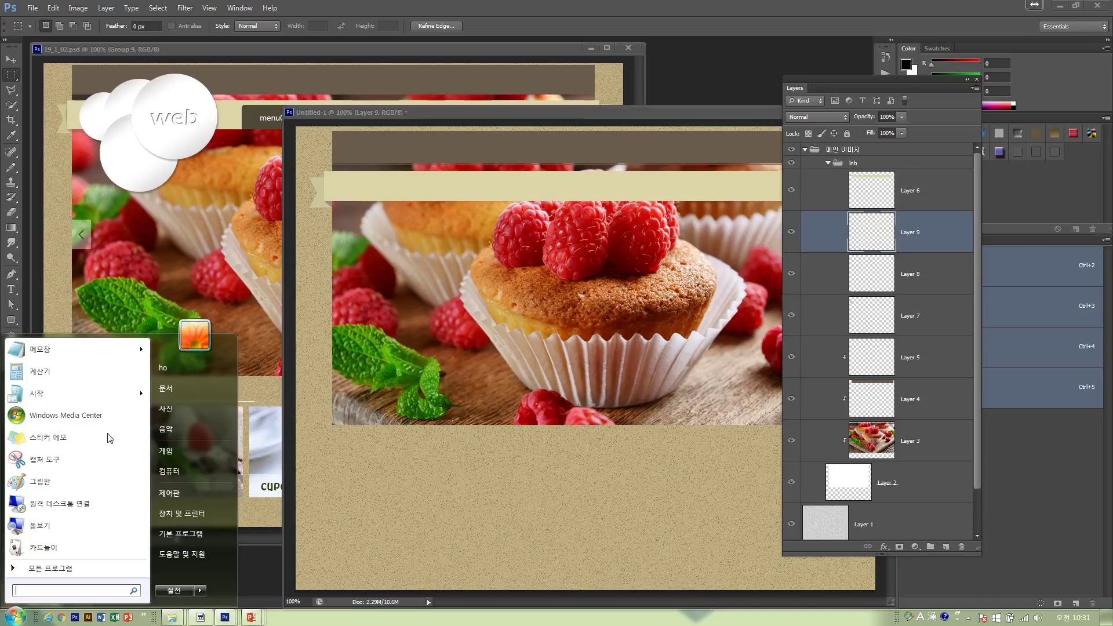
left_click(475, 120)
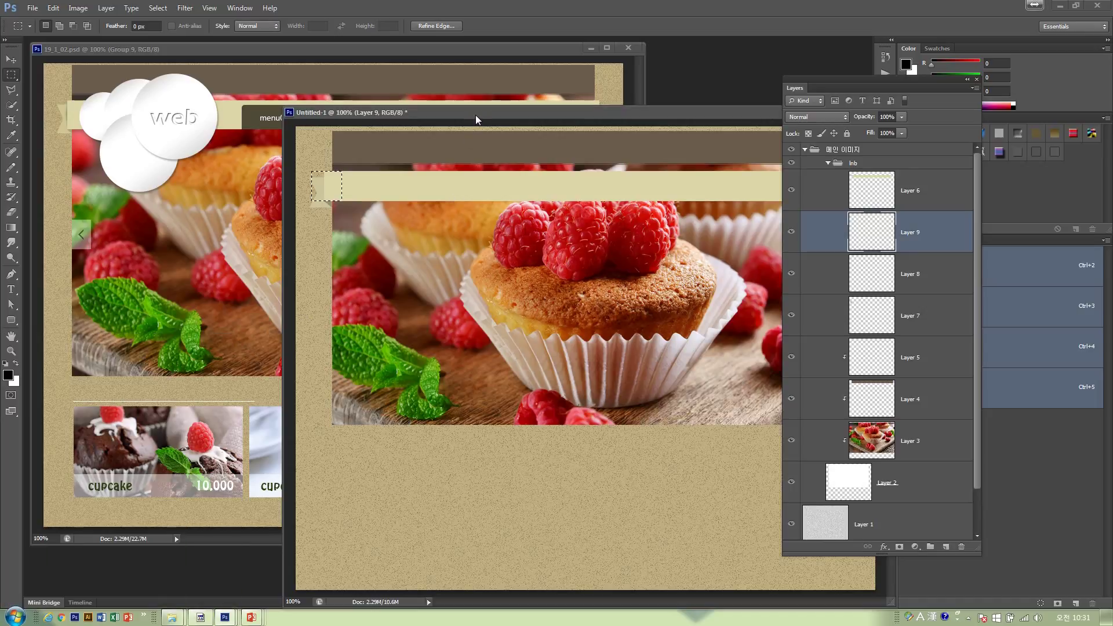
key("alt+BackSpace")
key("ctrl+d")
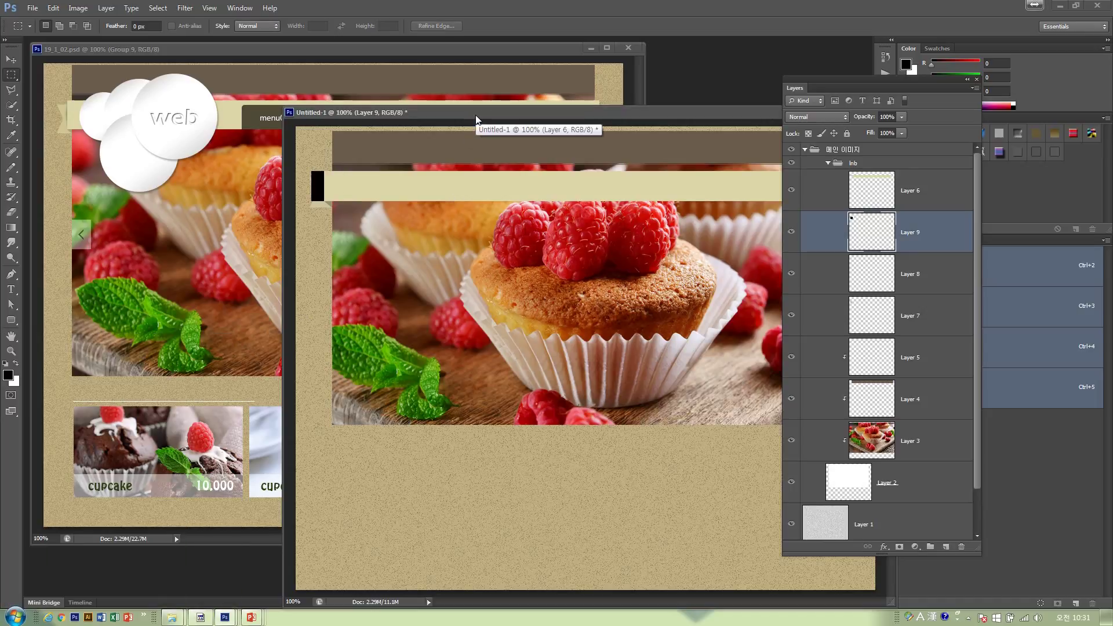
Apply a Gaussian Blur with a radius of 8 pixels to the black rectangle
left_click(185, 7)
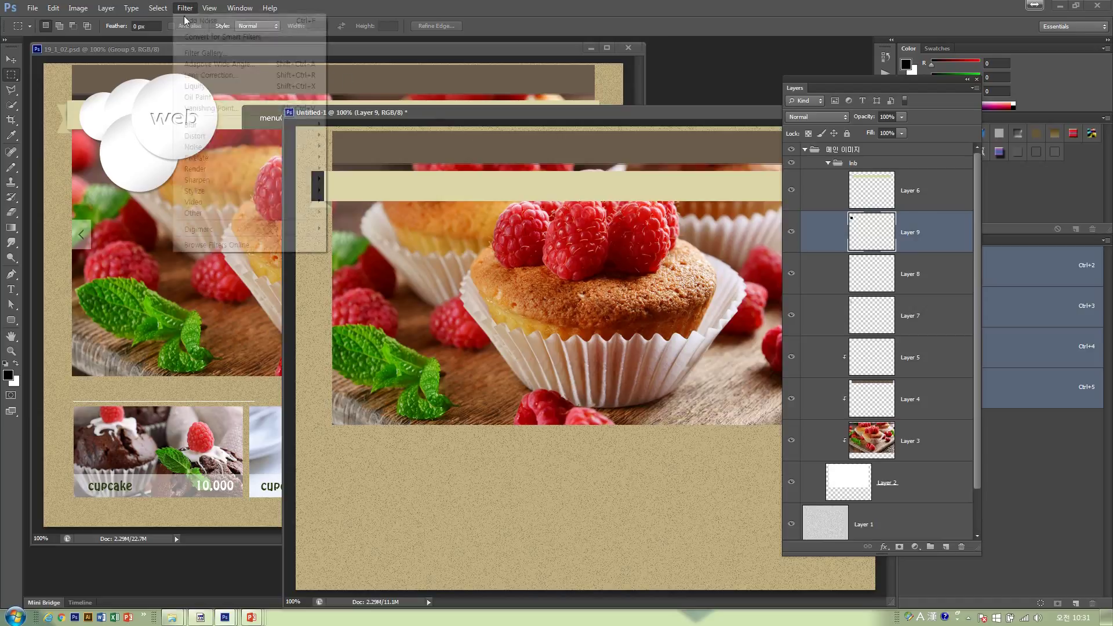
mouse_move(212, 125)
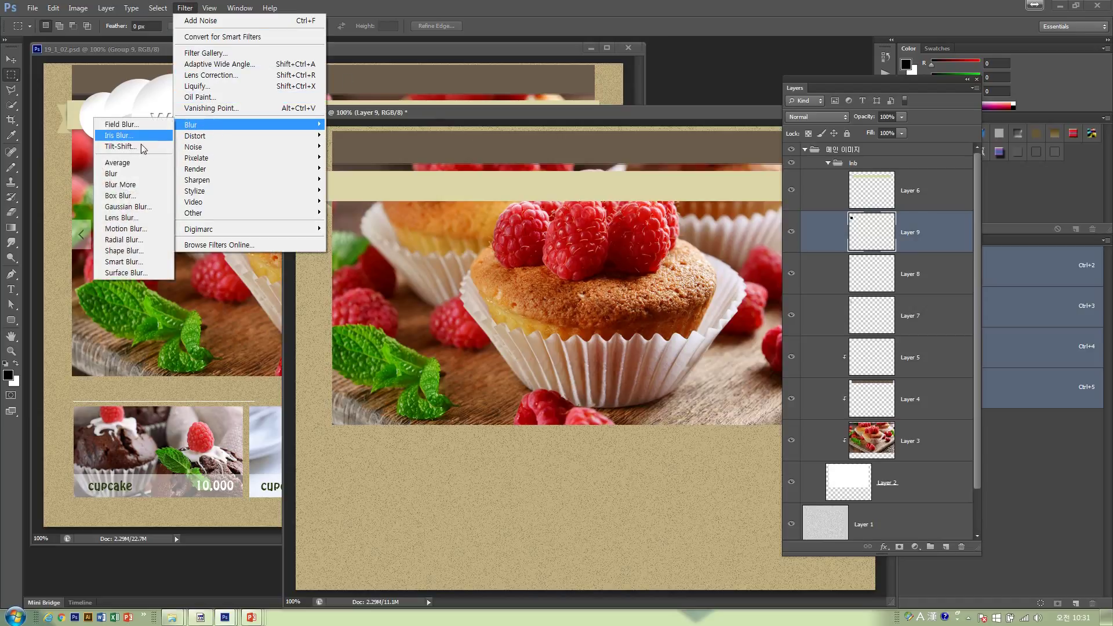
left_click(137, 208)
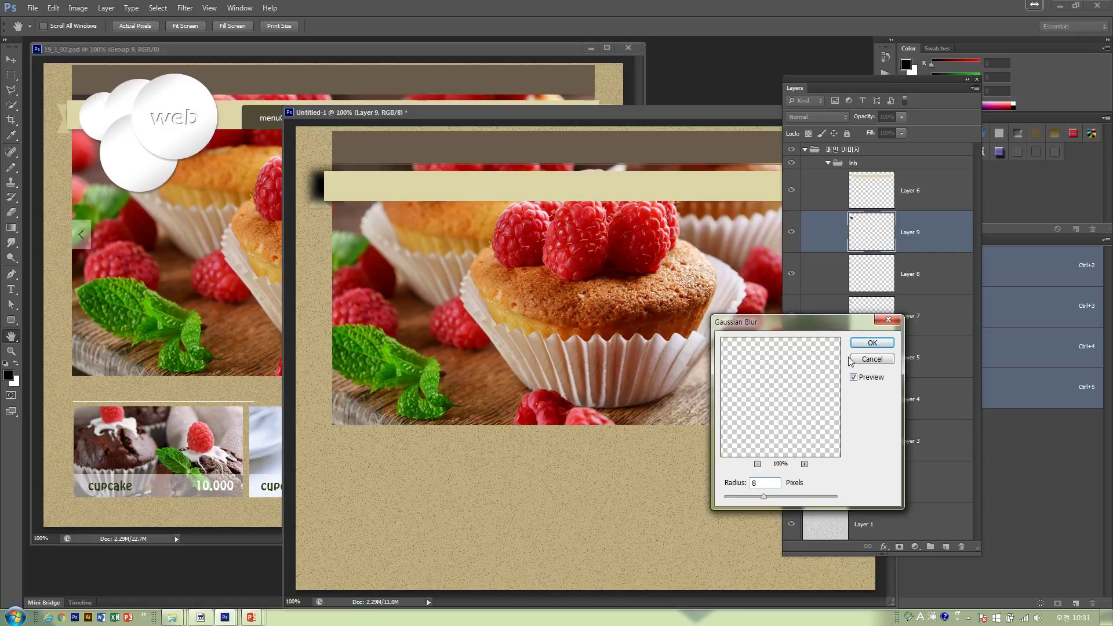
left_click(872, 344)
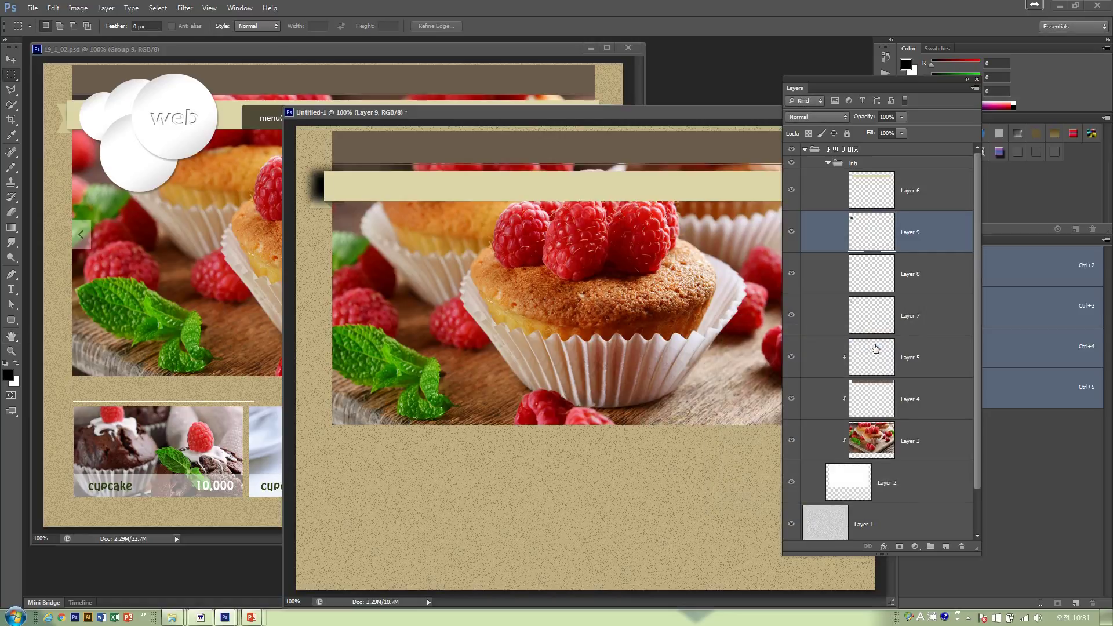
Lower the opacity of the blurred shadow layer at the ribbon's left end to 43%
left_click(902, 116)
left_click_drag(902, 130, 867, 133)
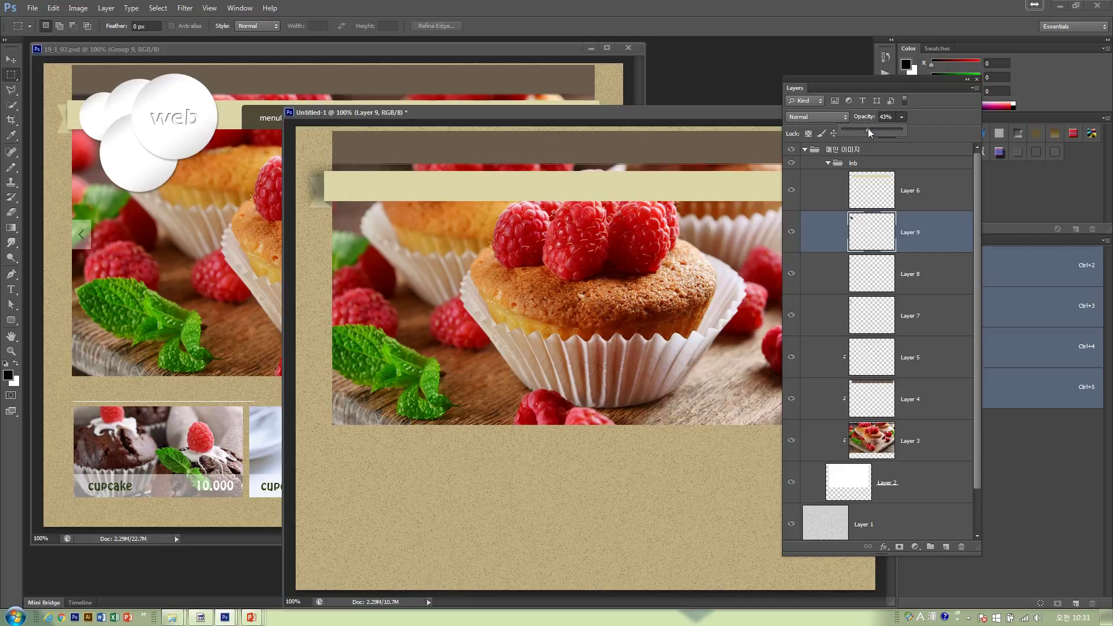
left_click(11, 60)
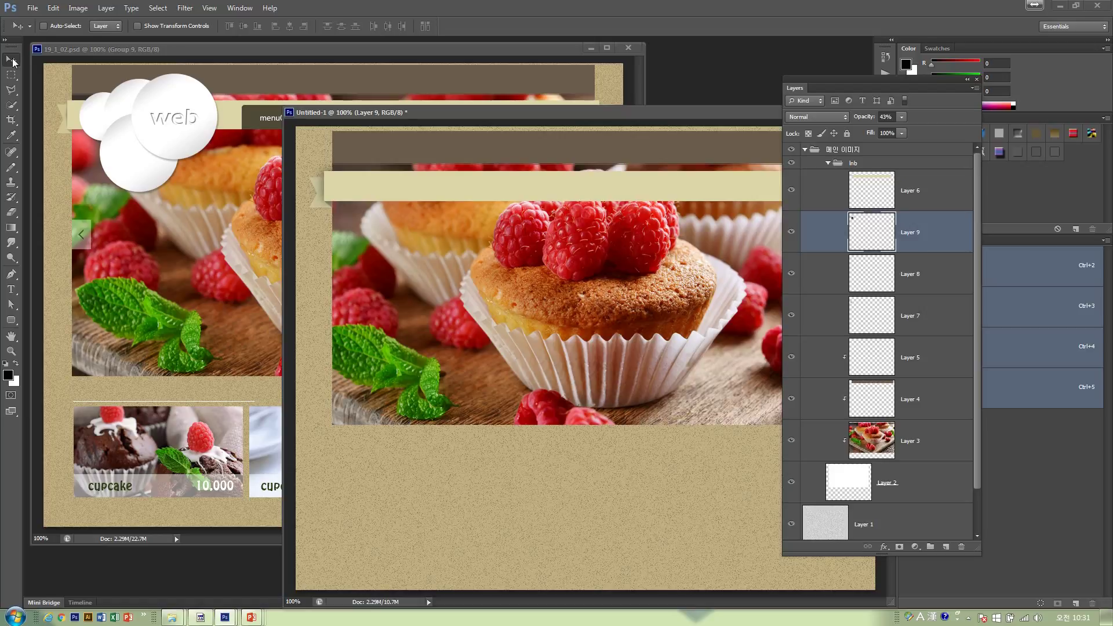
left_click(11, 75)
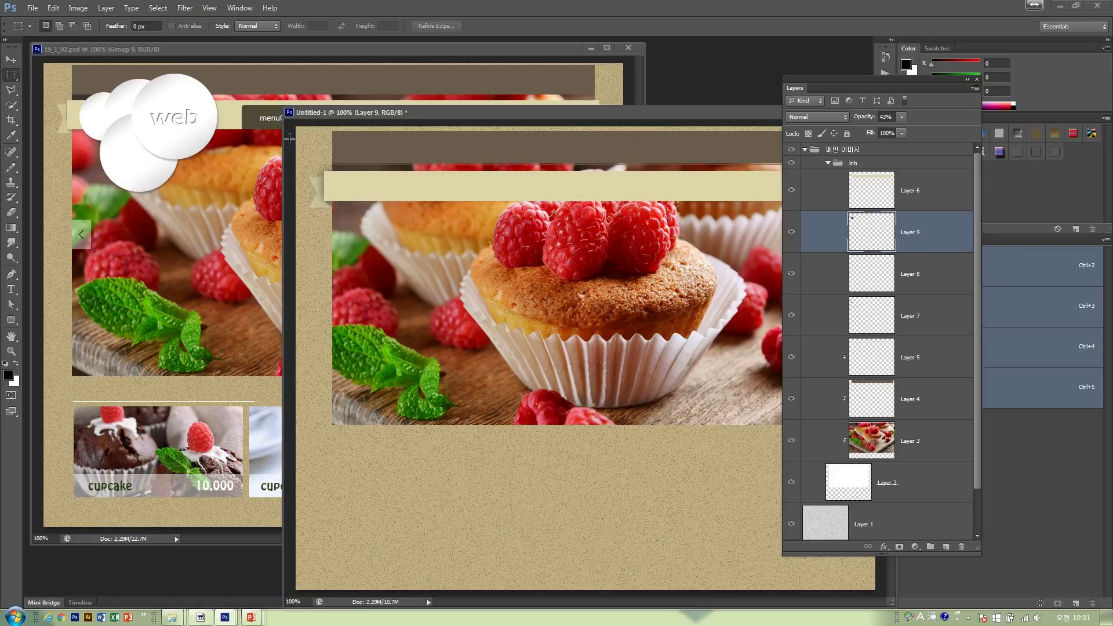
left_click_drag(290, 139, 383, 170)
left_click_drag(468, 284, 286, 202)
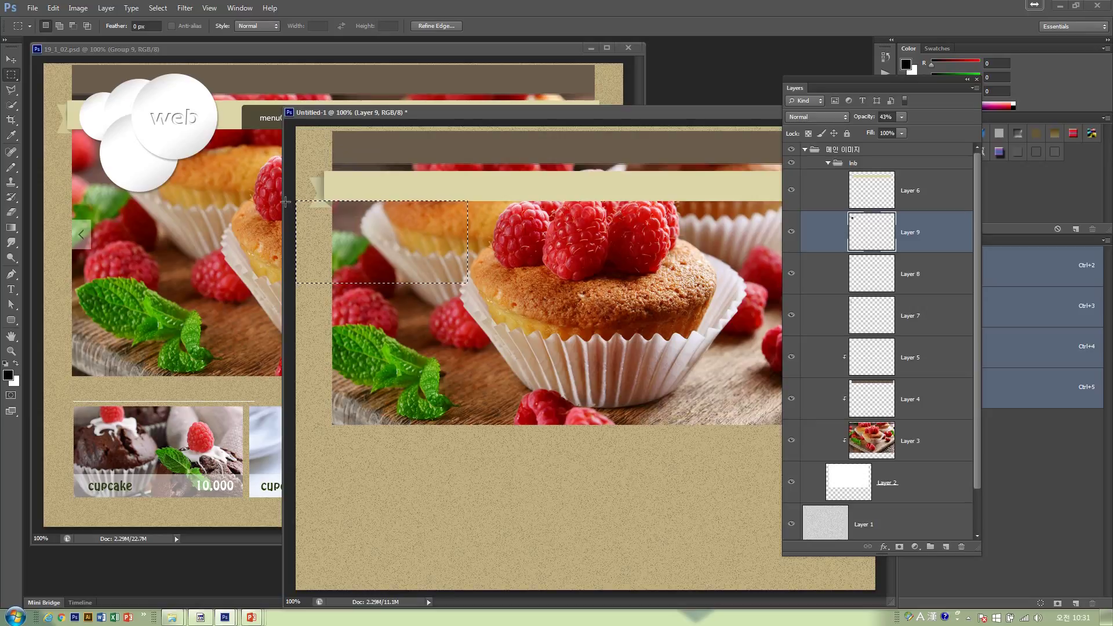
key("ctrl+d")
left_click(17, 61)
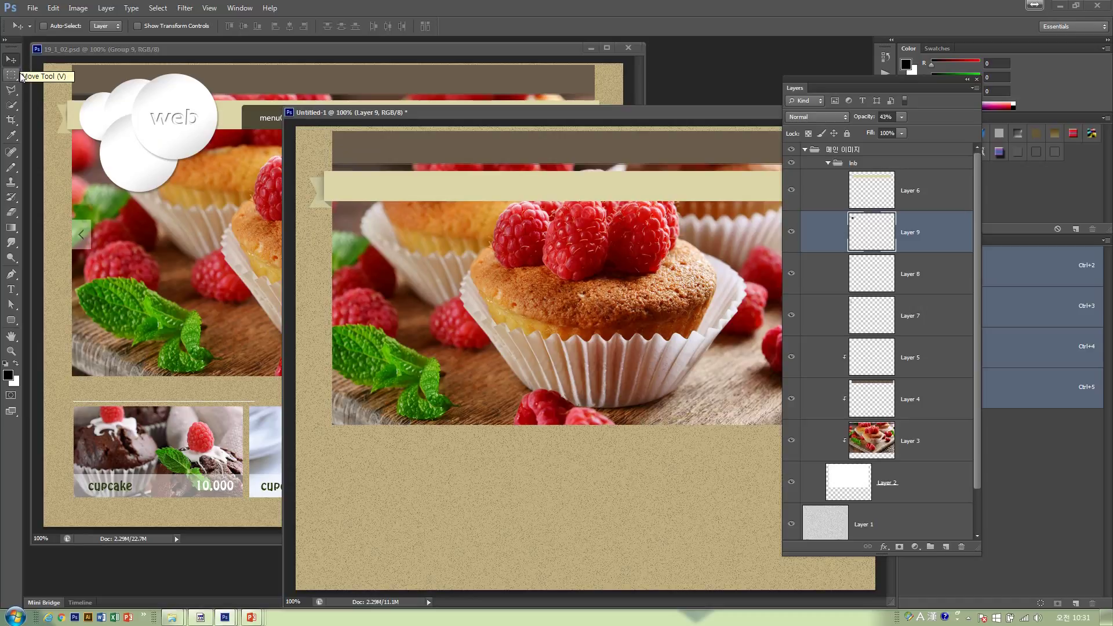
left_click(12, 74)
left_click_drag(304, 158, 346, 177)
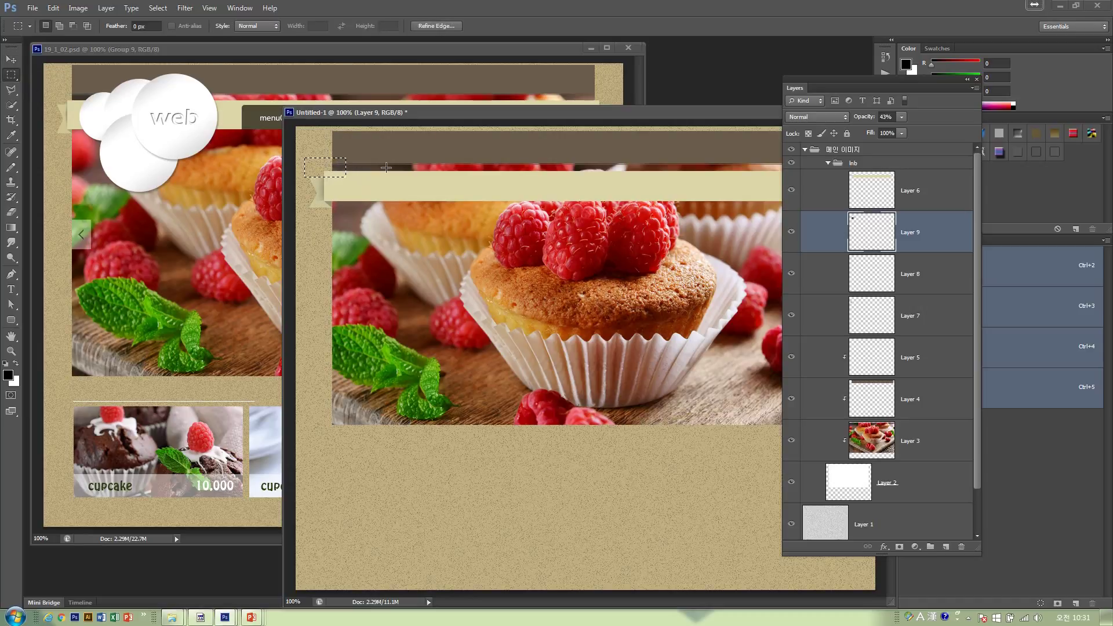
key("ctrl+d")
left_click(11, 59)
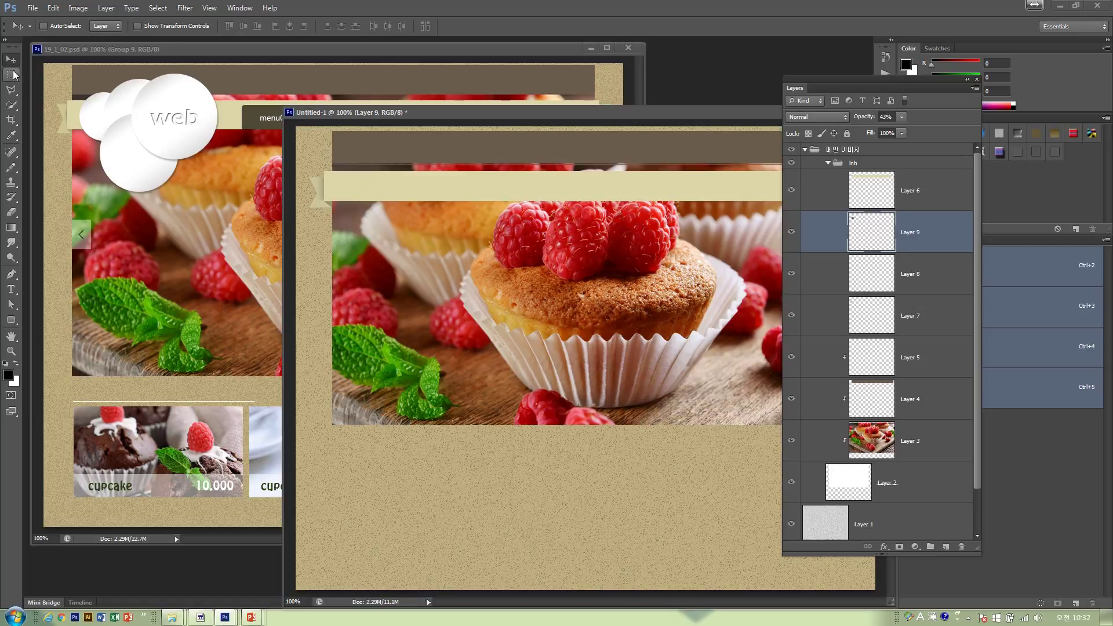
Toggle the visibility of Layer 9, Layer 8 and Layer 7 to check which parts make up the left ribbon end
left_click_drag(402, 119, 232, 123)
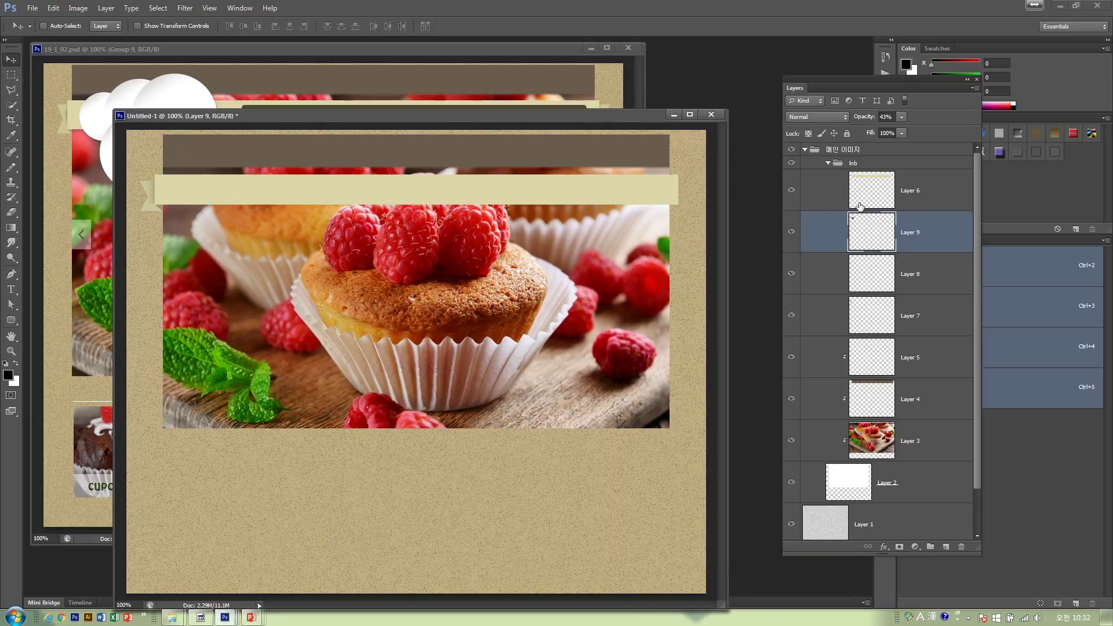
left_click(791, 234)
left_click(791, 233)
left_click(792, 234)
left_click(792, 275)
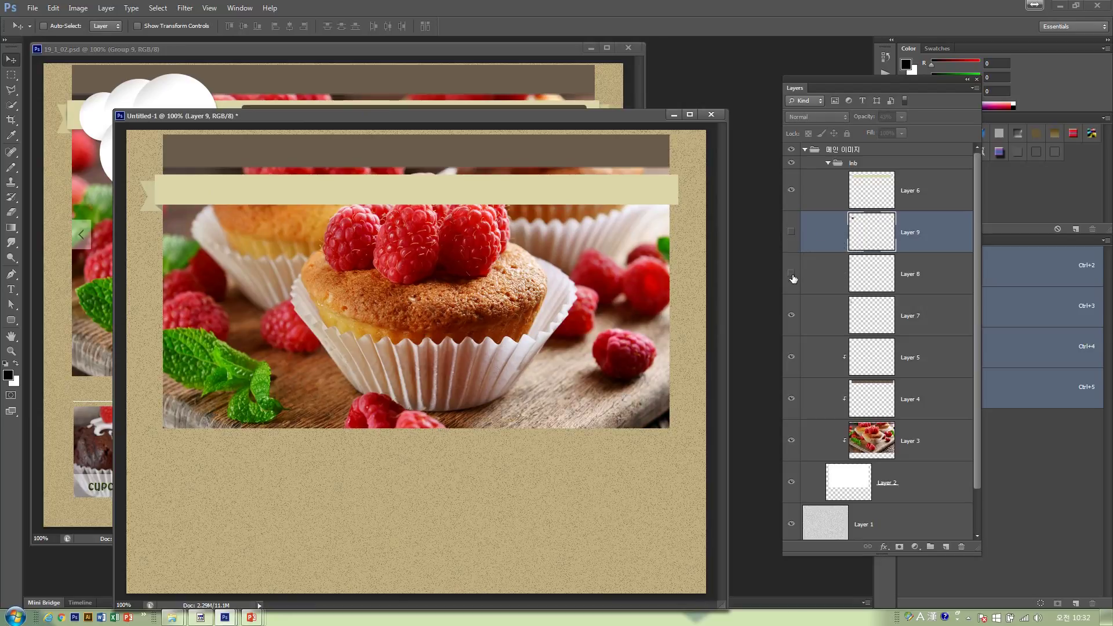
left_click(791, 316)
left_click(918, 318, "shift")
left_click_drag(792, 234, 791, 316)
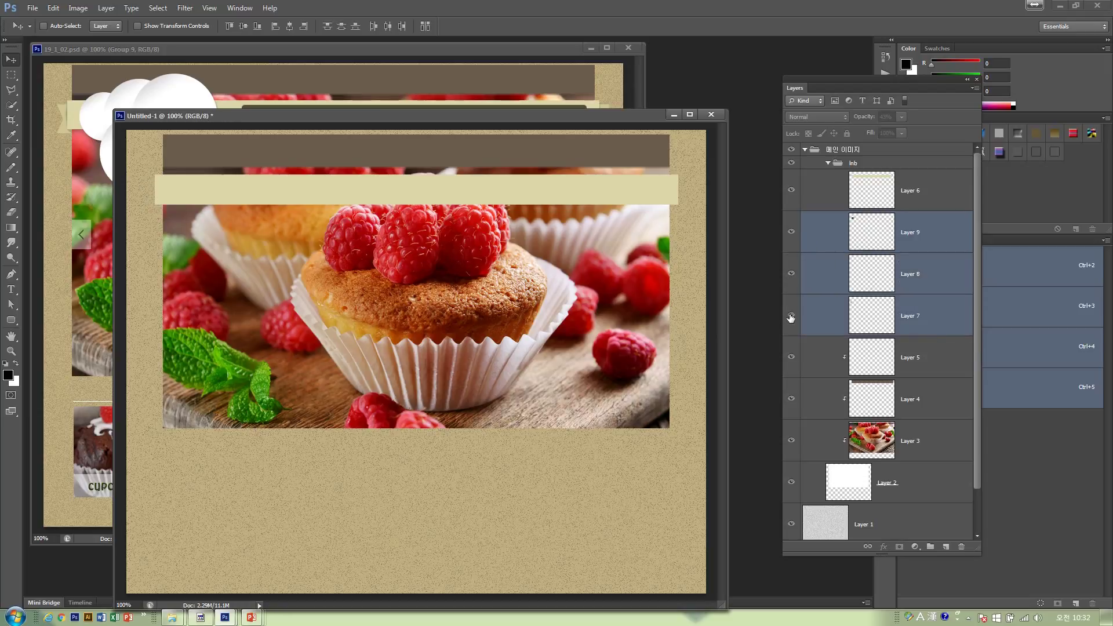
Group Layer 9, Layer 8 and Layer 7 and check the group's content by toggling its visibility
left_click(900, 235)
left_click(919, 311, "shift")
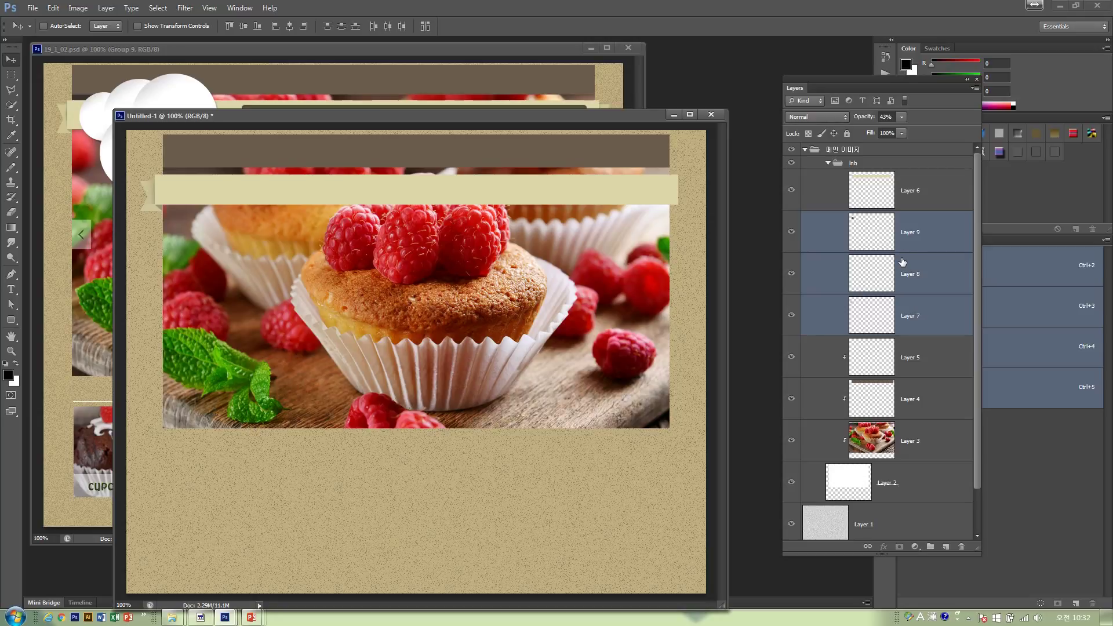
key("ctrl+g")
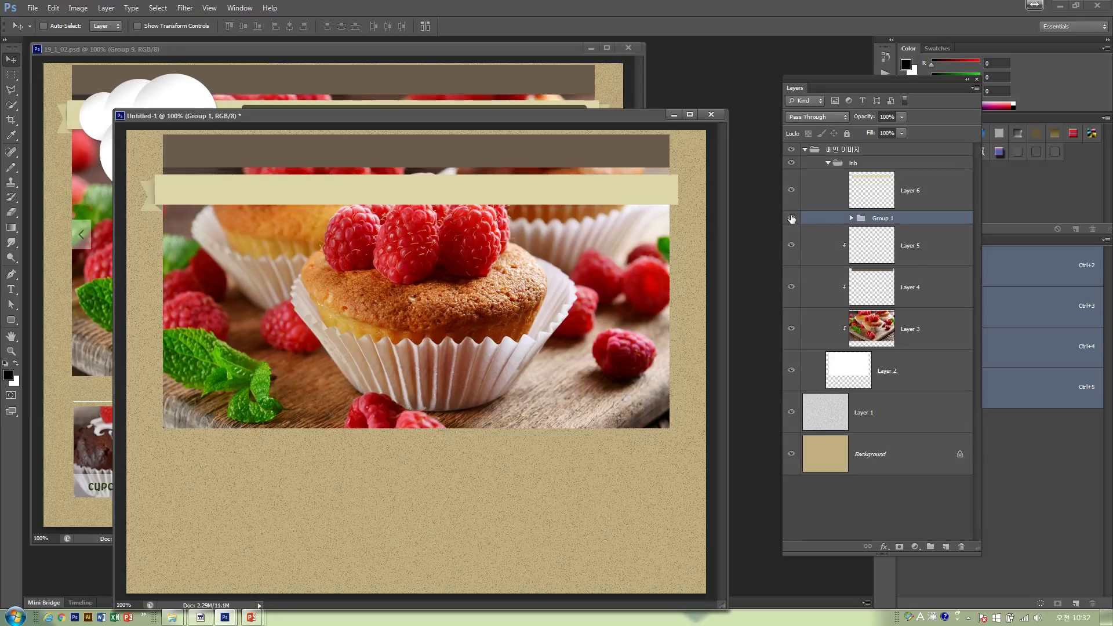
left_click(791, 219)
left_click(791, 218)
Duplicate the ribbon-end group, move the copy to the beige bar's right end and flip it horizontally
left_click_drag(875, 218, 946, 546)
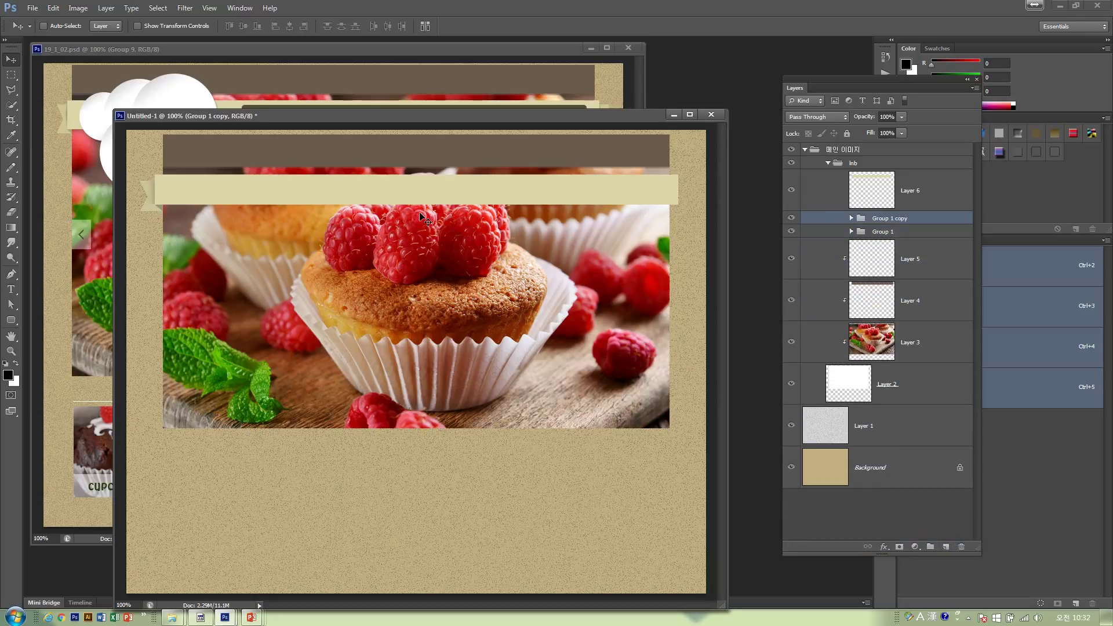
left_click_drag(171, 244, 677, 240)
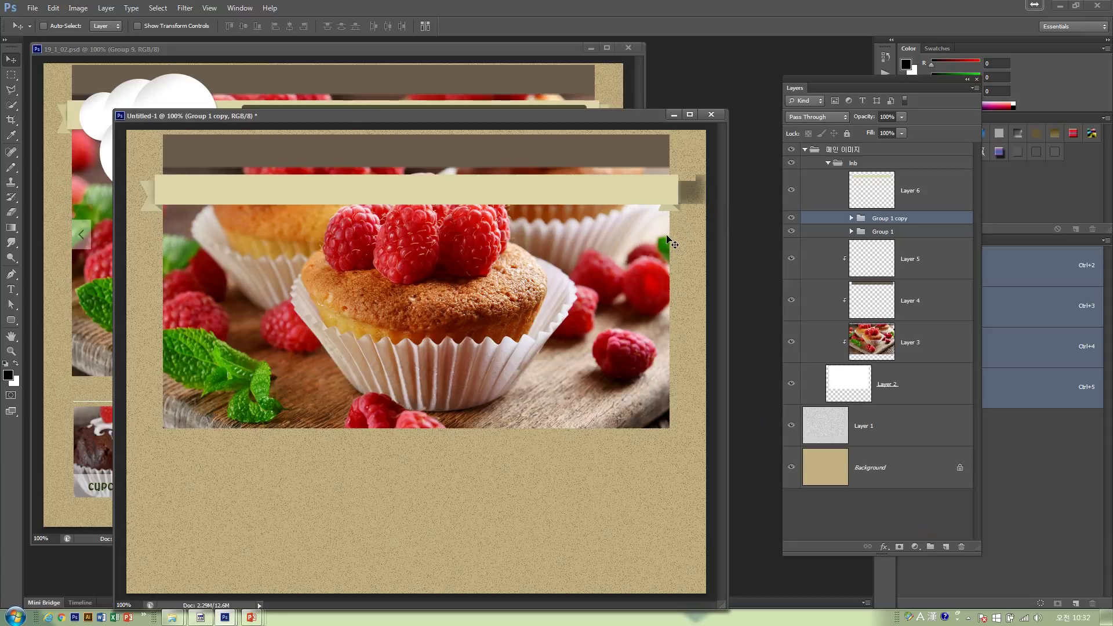
left_click(53, 8)
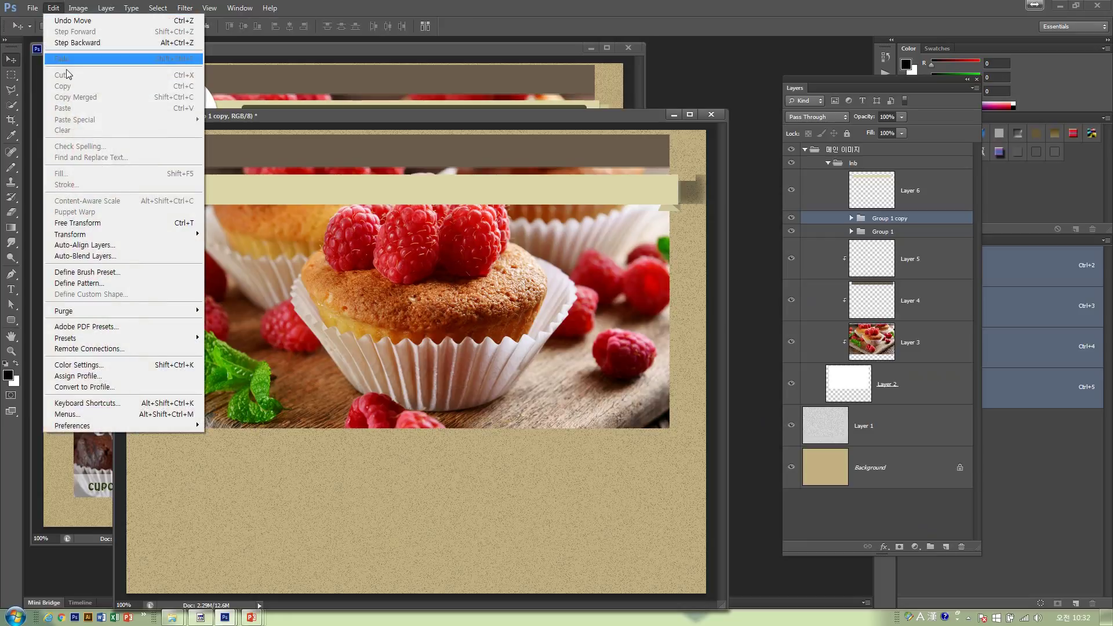
mouse_move(145, 234)
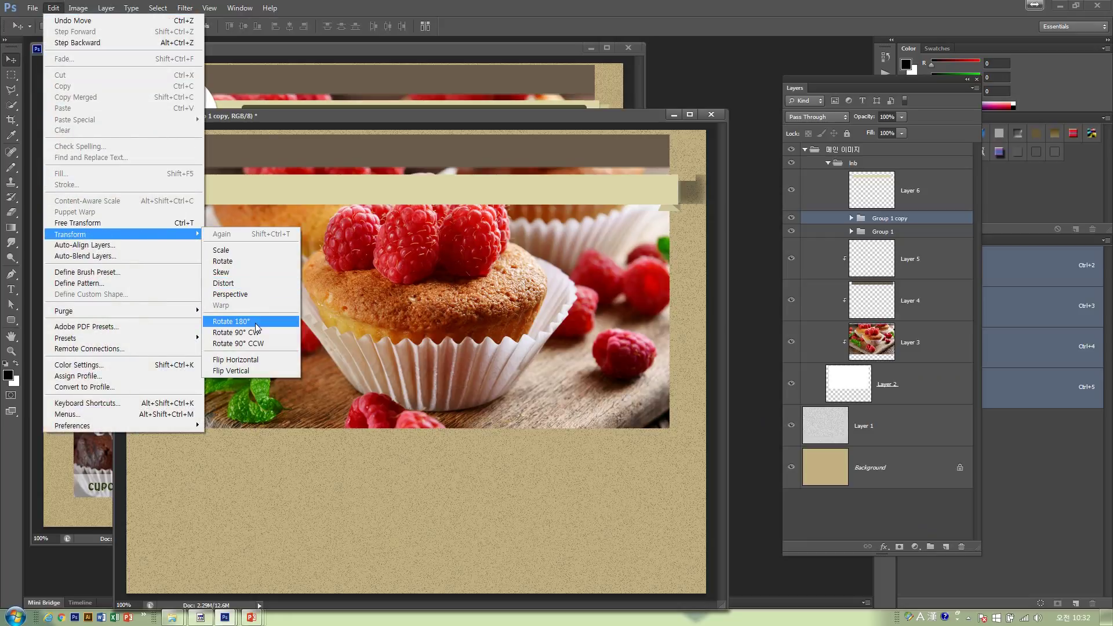
left_click(259, 360)
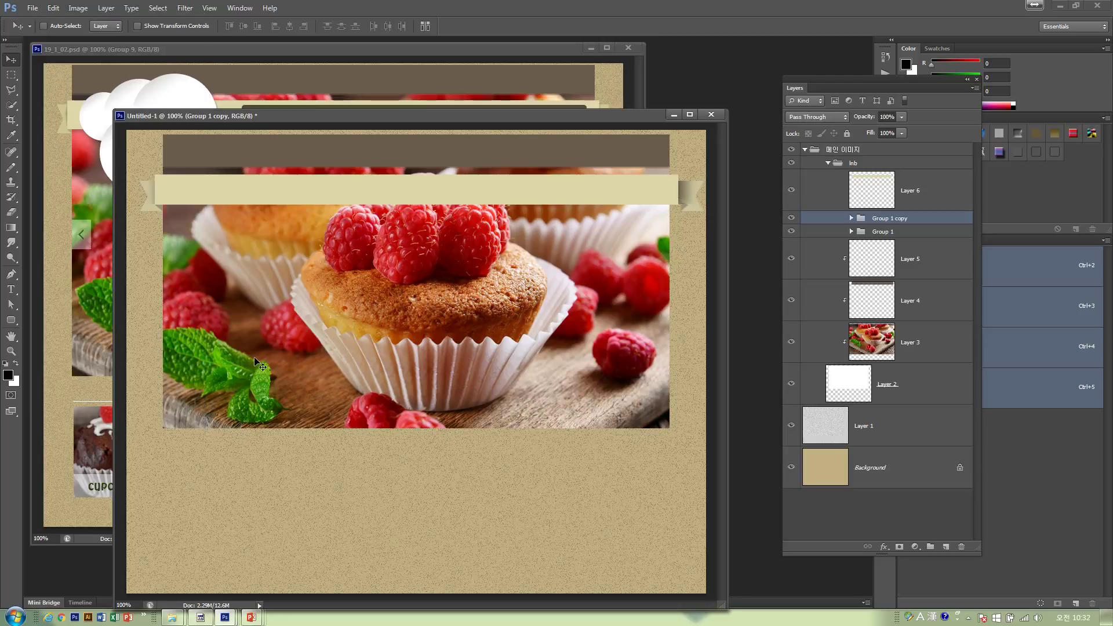
Nudge the flipped ribbon end left so it tucks under the bar's right end
key("Left")
key("Left")
key("Left")
key("Left")
key("Left")
key("Left")
key("Left")
key("Left")
key("Left")
key("Left")
key("Left")
key("Left")
Activate the Rounded Rectangle tool and sample the reference page's dark olive menu strip as the foreground colour
left_click_drag(365, 119, 365, 177)
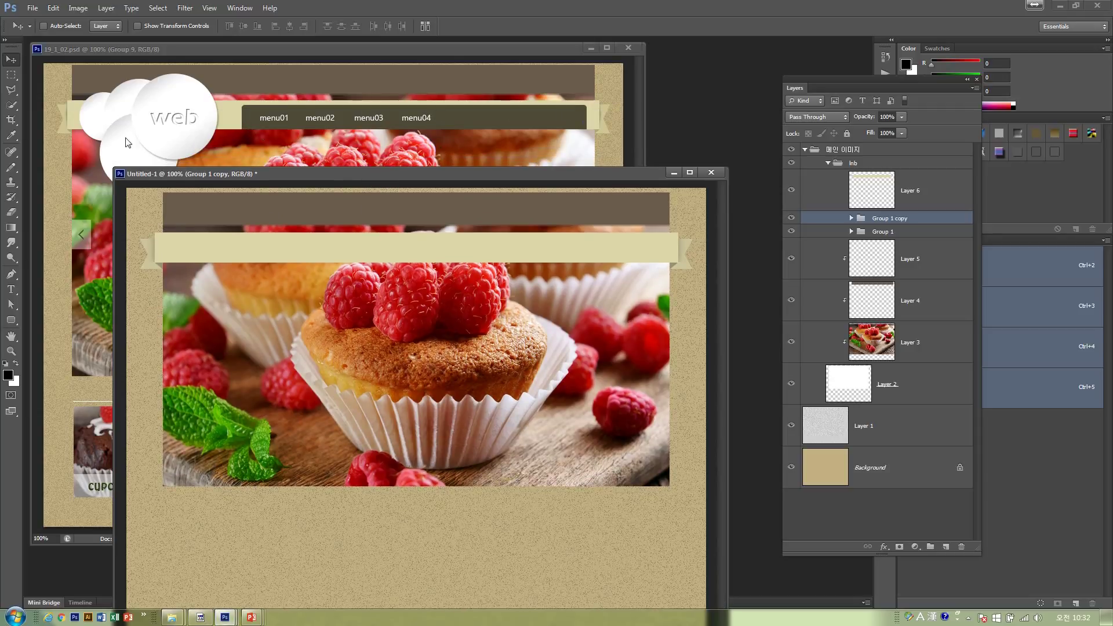
left_click(12, 320)
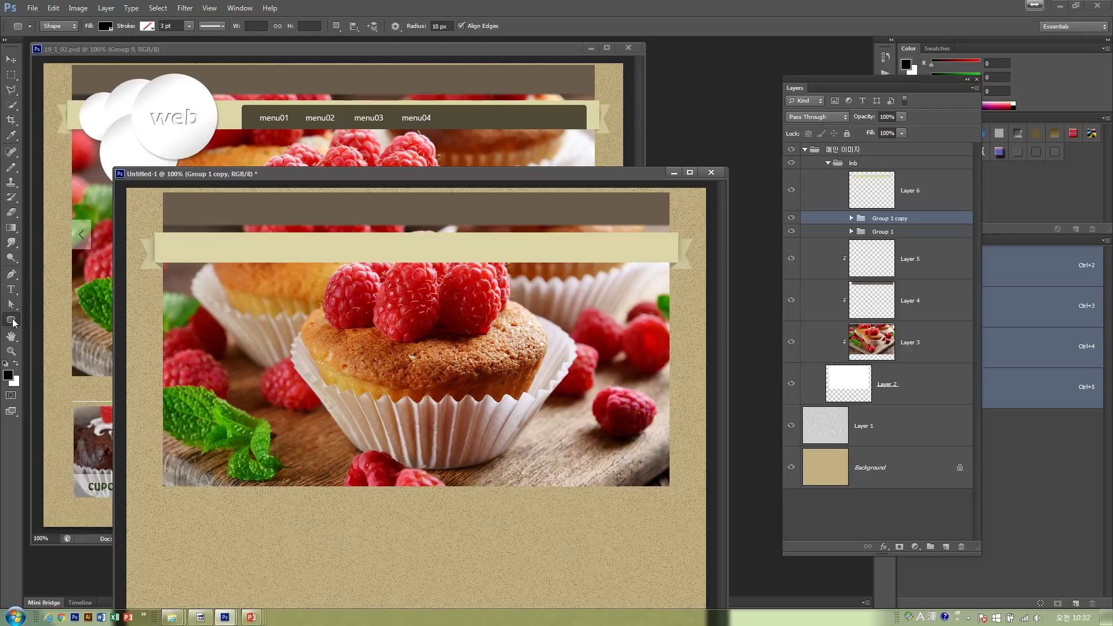
right_click(12, 321)
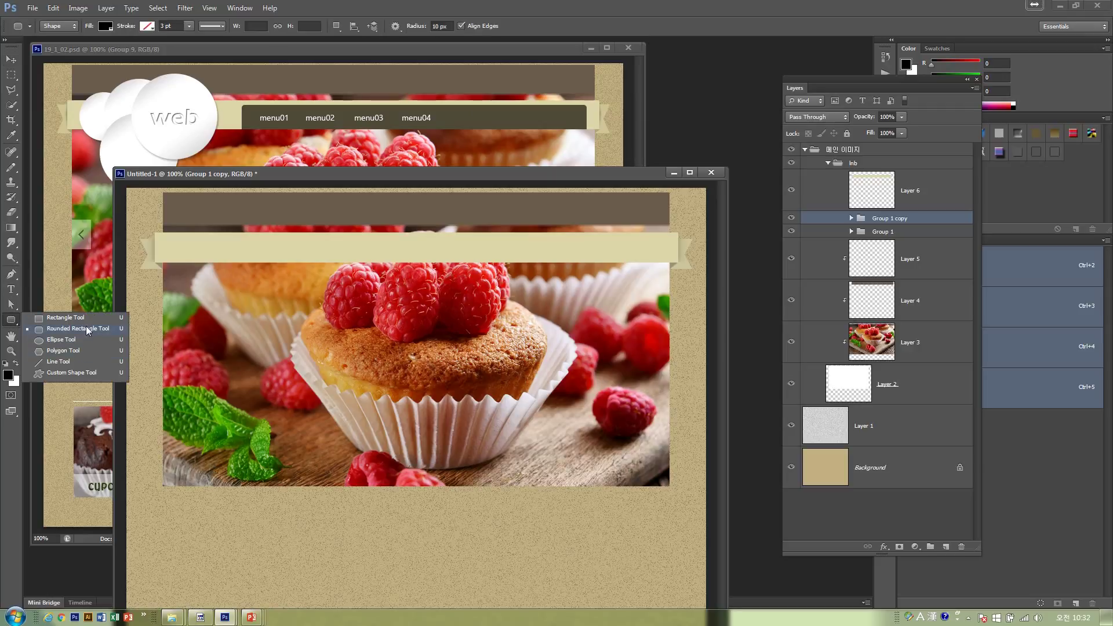
left_click(86, 329)
left_click(9, 377)
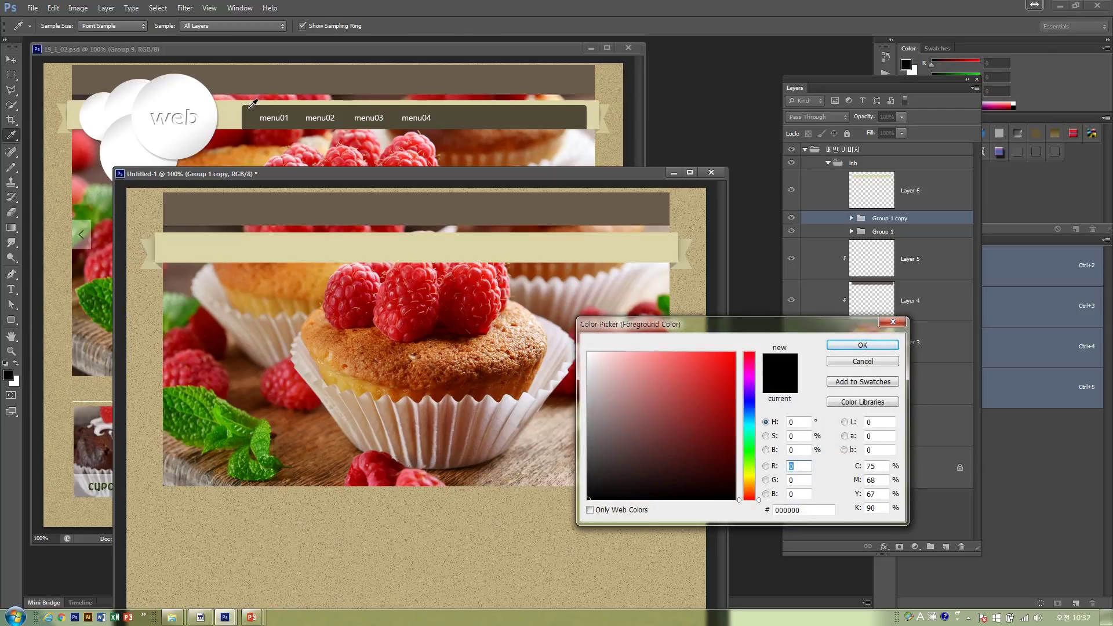
left_click(247, 110)
left_click(867, 346)
Draw a rounded rectangle about 590 by 70 px with a 10 px radius above Layer 6 and clip it to the beige bar
key("alt+bracketright")
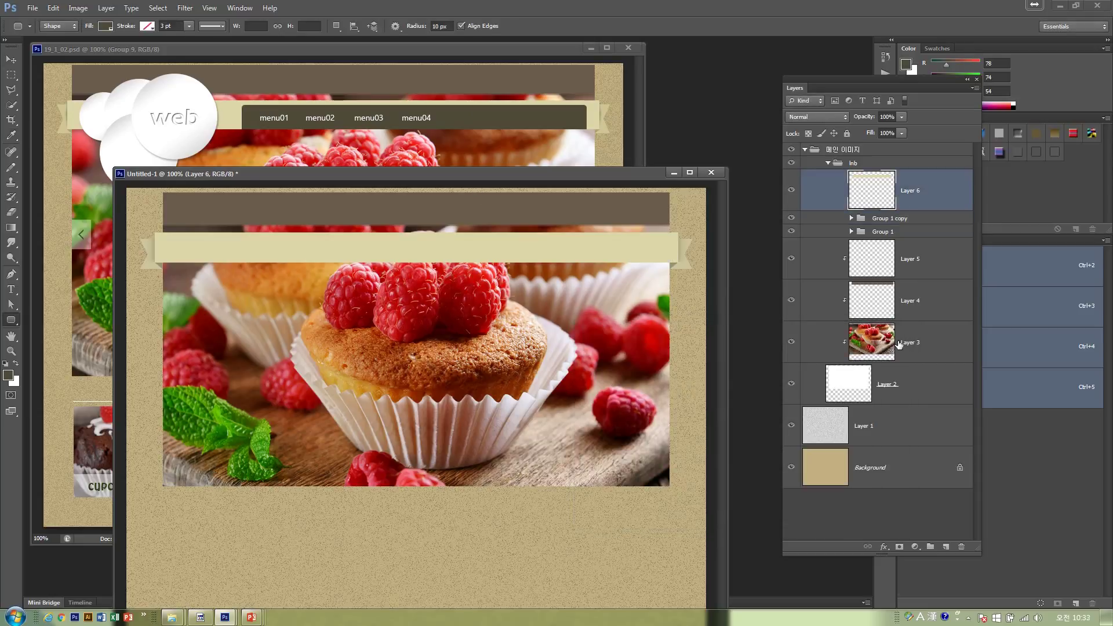
left_click(945, 547)
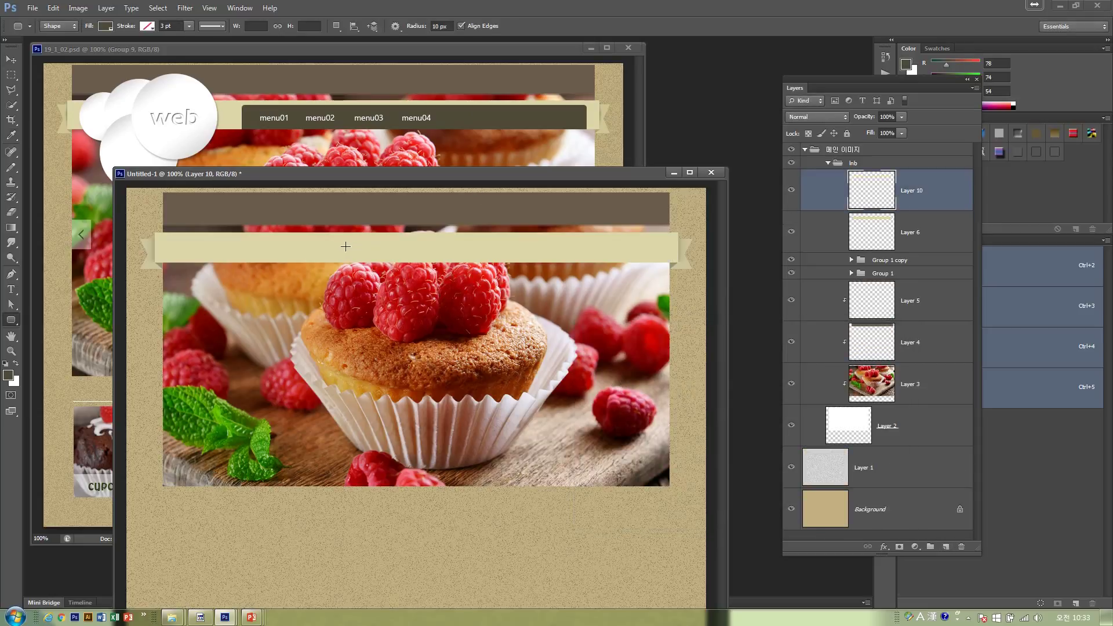
left_click_drag(323, 238, 665, 279)
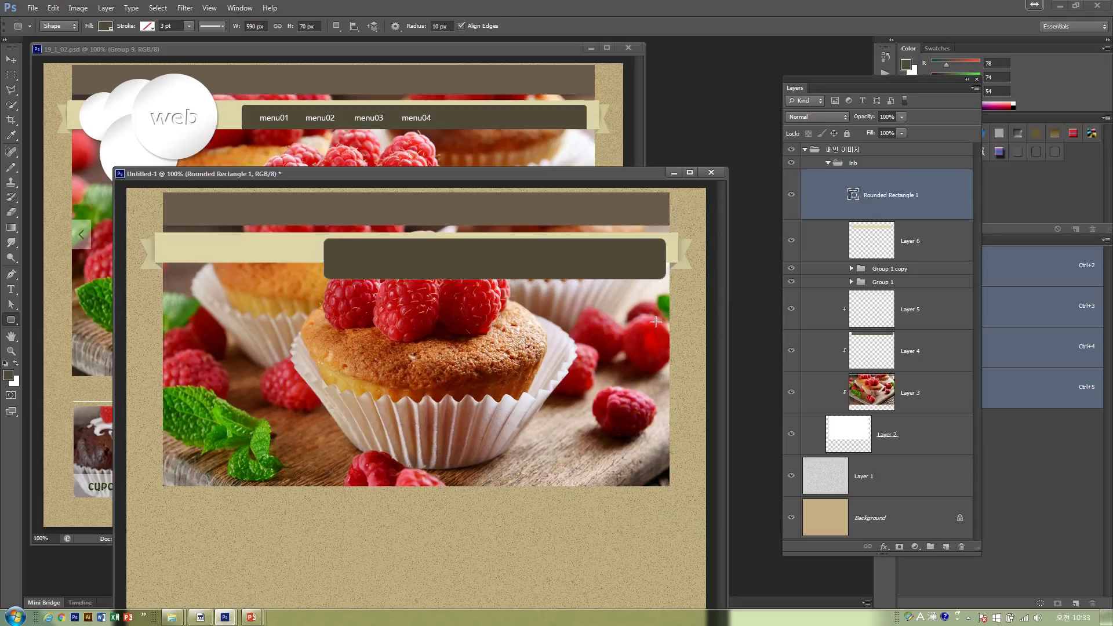
left_click(891, 221, "alt")
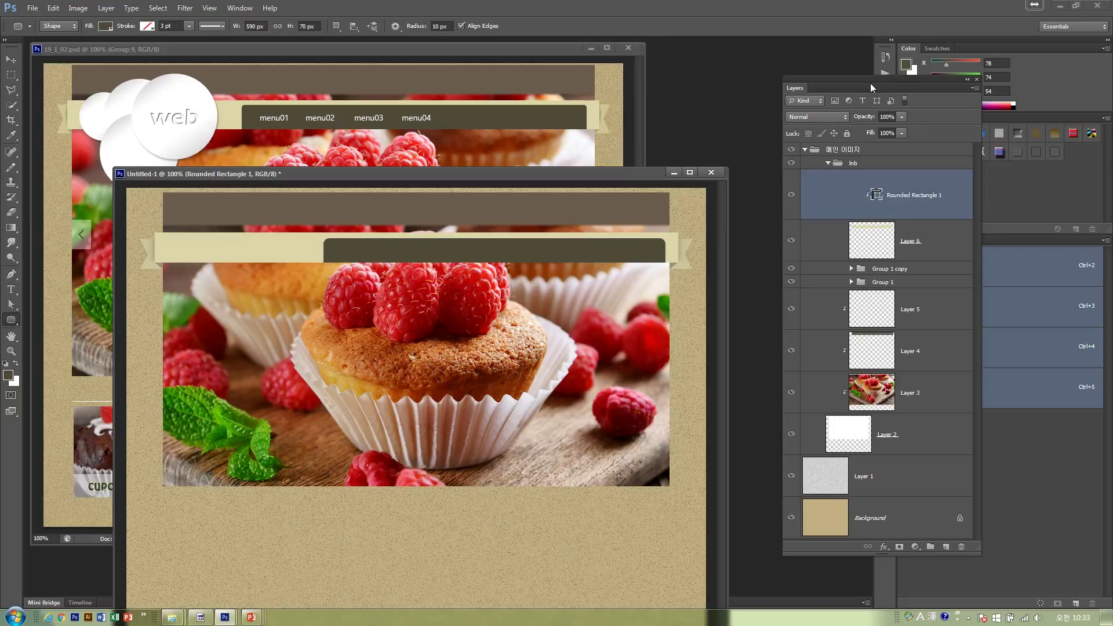
Collapse the navigation bar's group and create a new group named logo above it
left_click(828, 163)
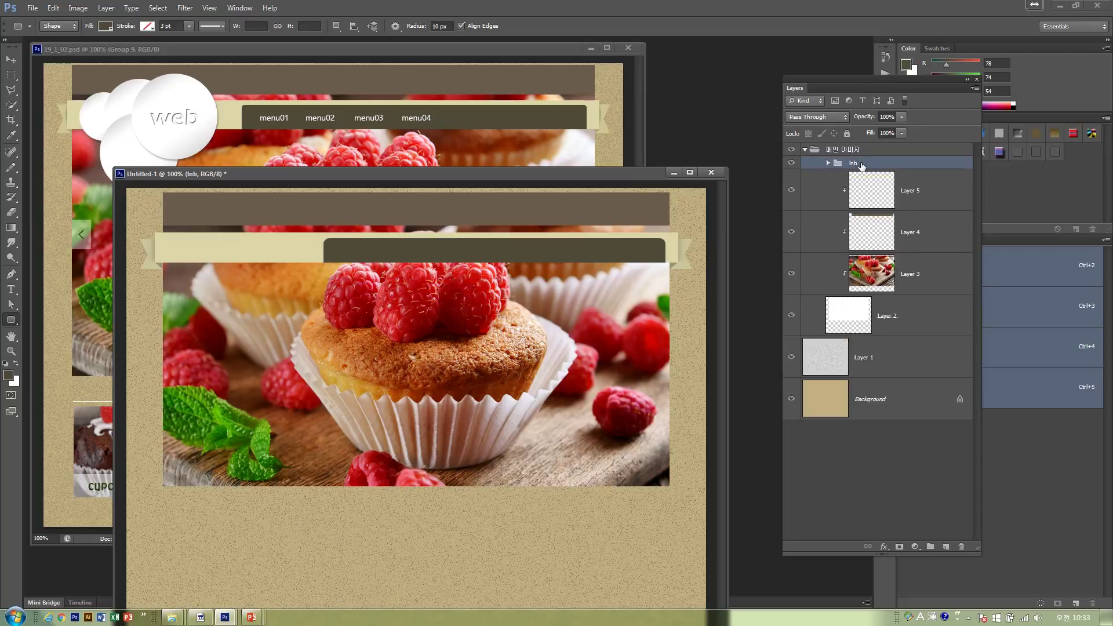
left_click(931, 546)
double_click(860, 164)
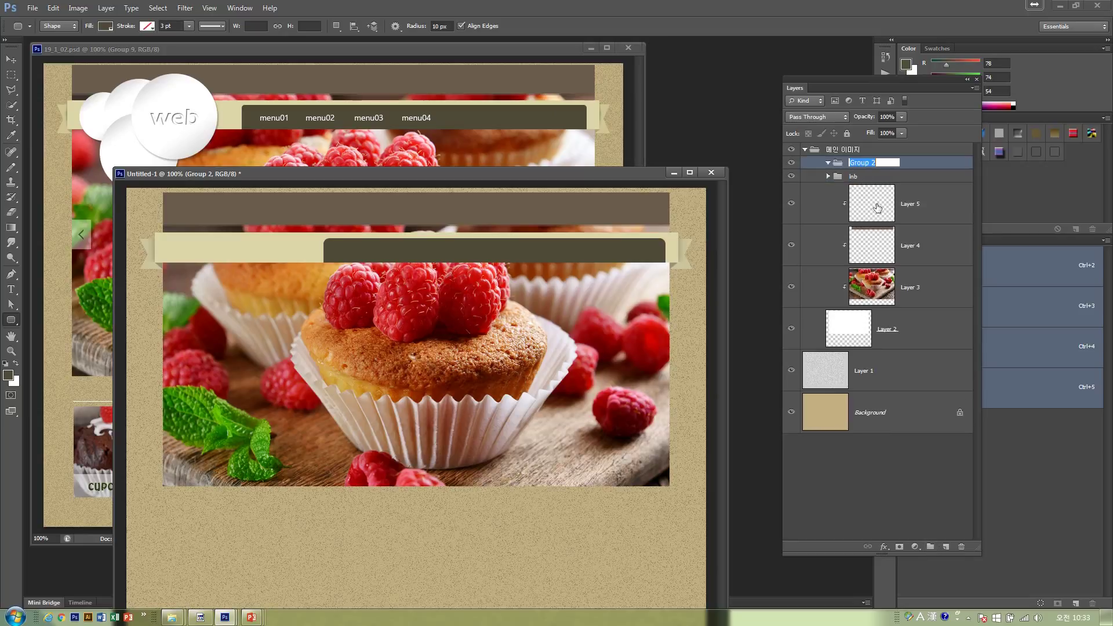
type("logo")
key("Return")
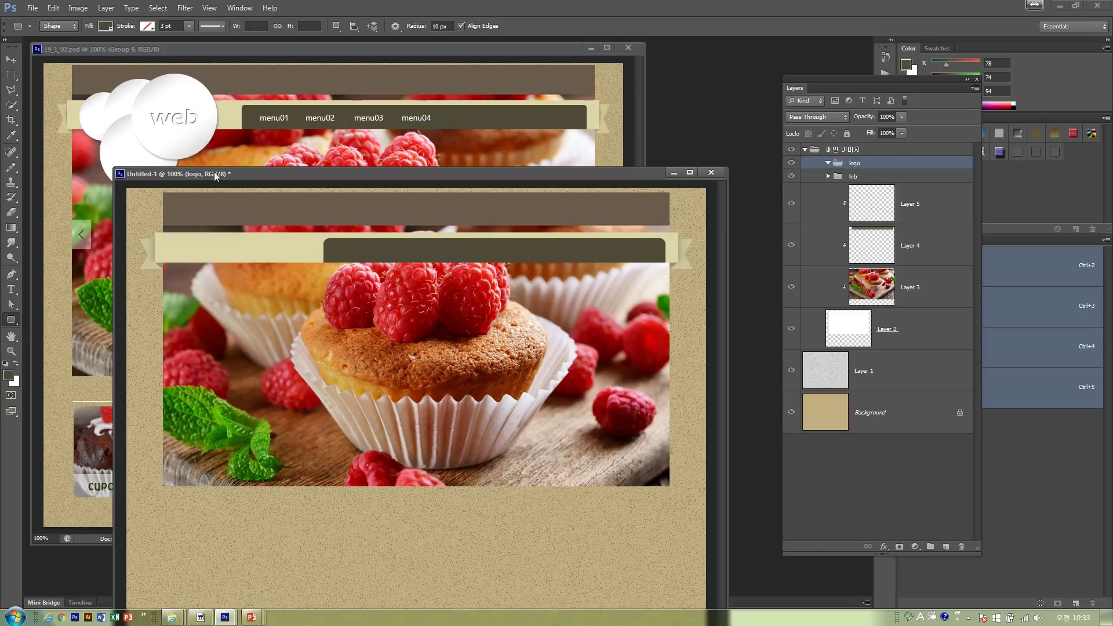
Draw a white circle about 154 px in diameter over the bar's left part on a new layer in the logo group
left_click_drag(197, 177, 201, 204)
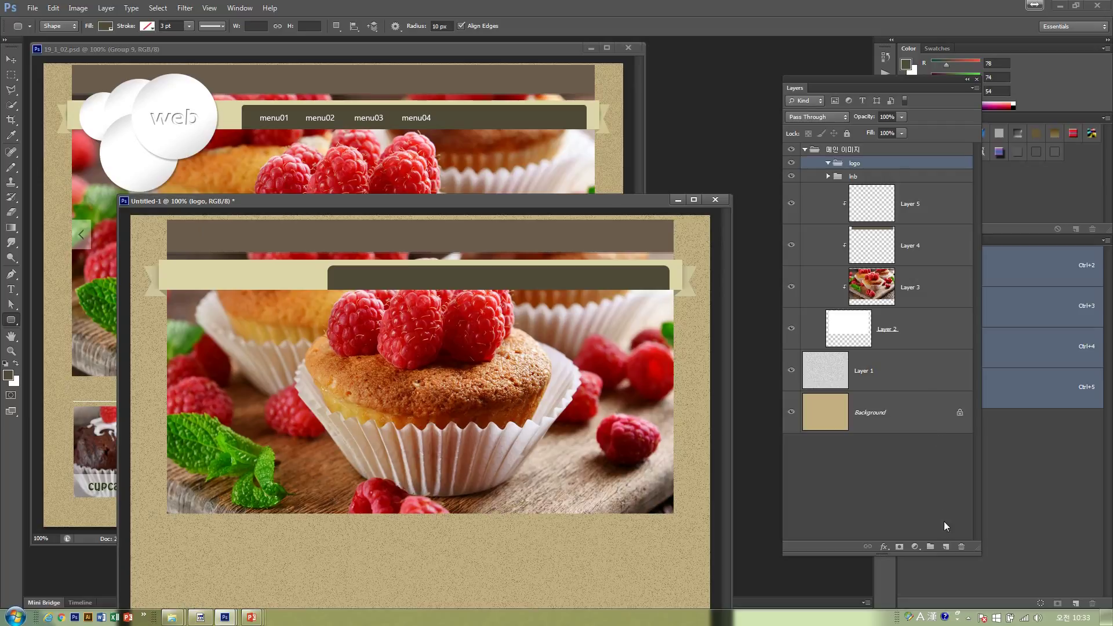
left_click(945, 547)
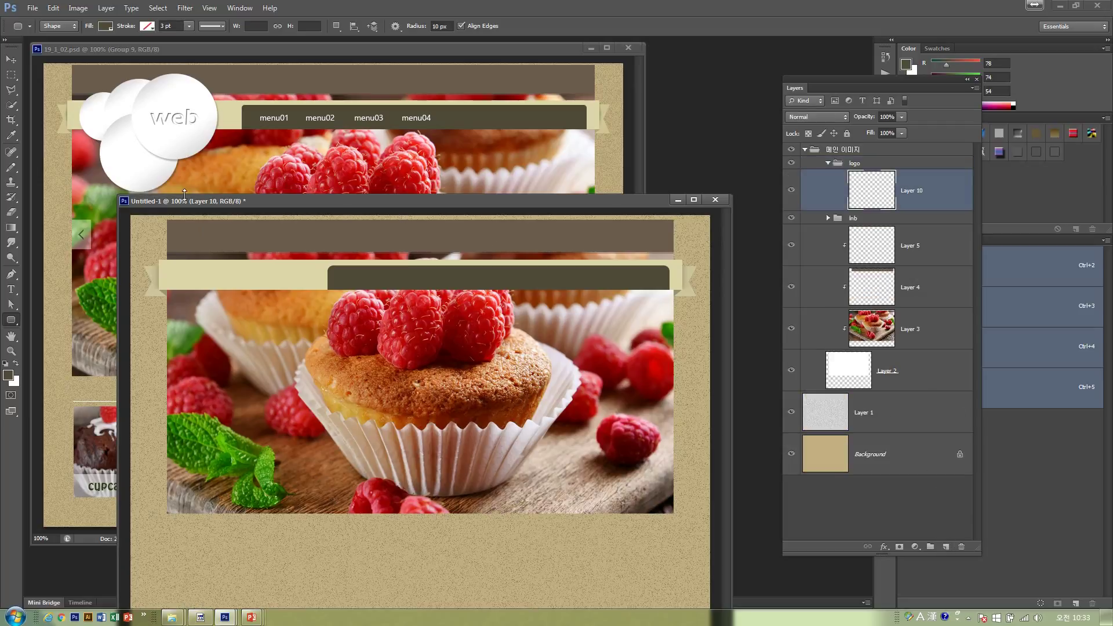
right_click(14, 324)
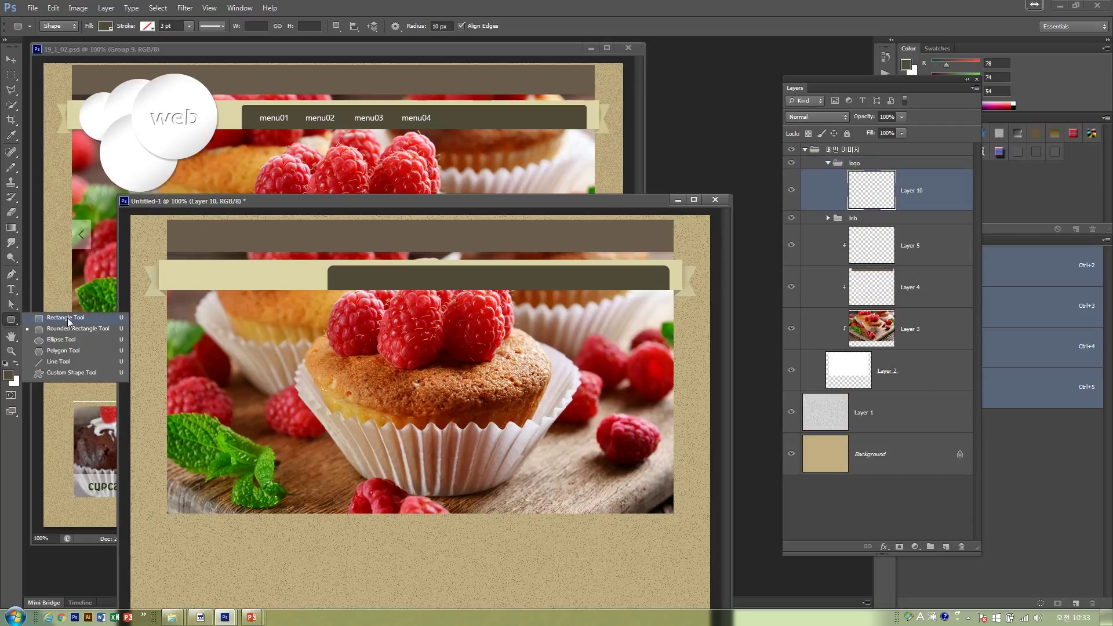
left_click(71, 341)
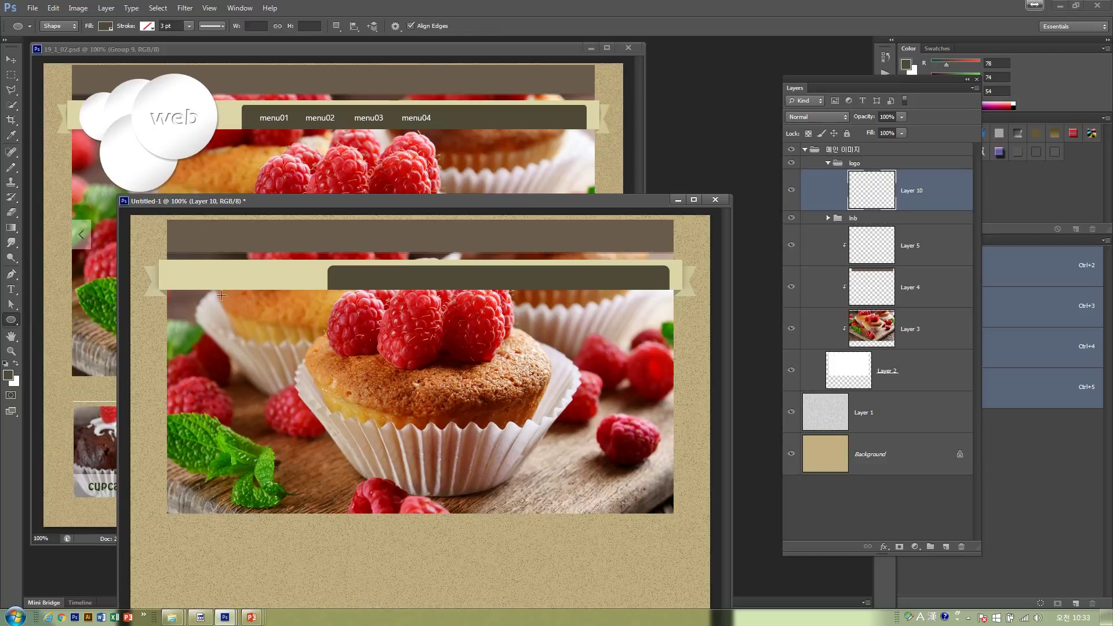
left_click(6, 364)
left_click(16, 363)
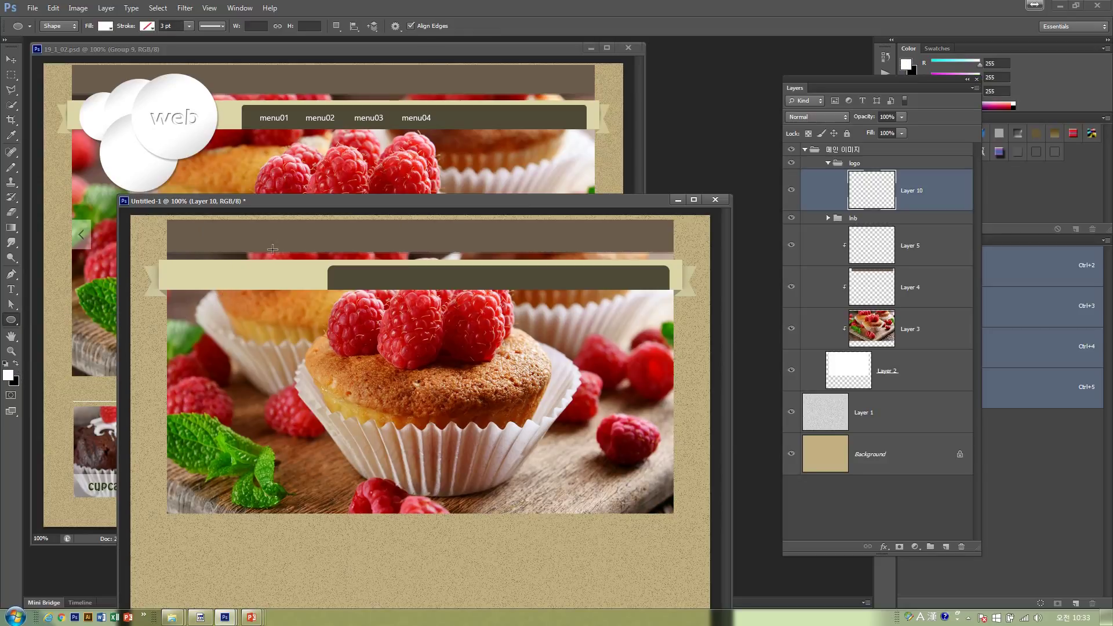
left_click_drag(264, 277, 320, 320)
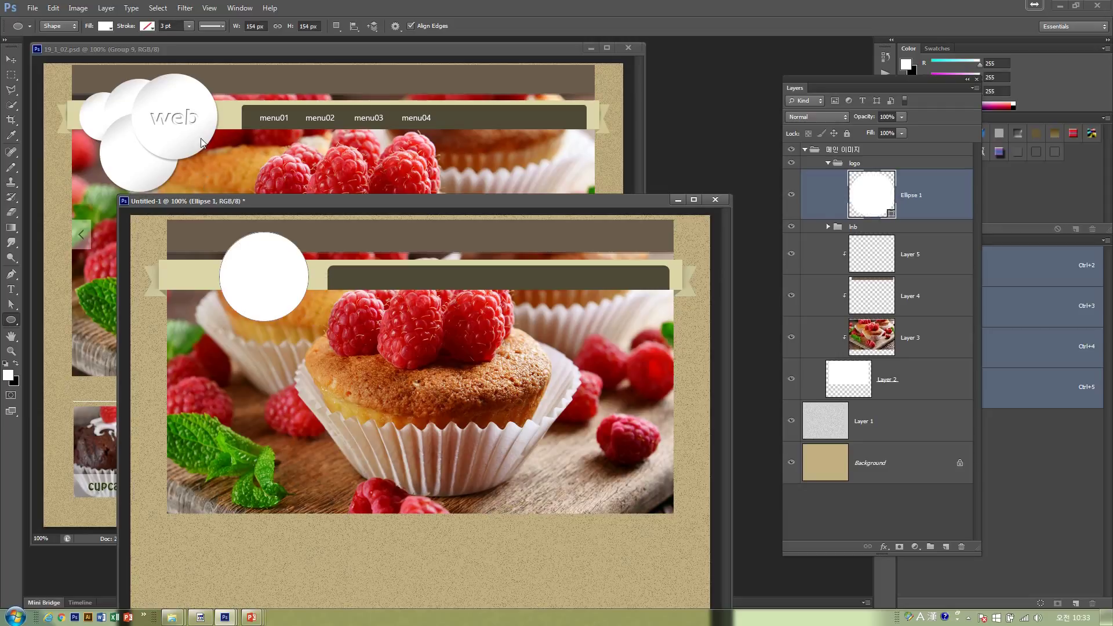
Add a linear Gradient Overlay to the white logo circle and set its angle to 139°
left_click(914, 217)
double_click(949, 203)
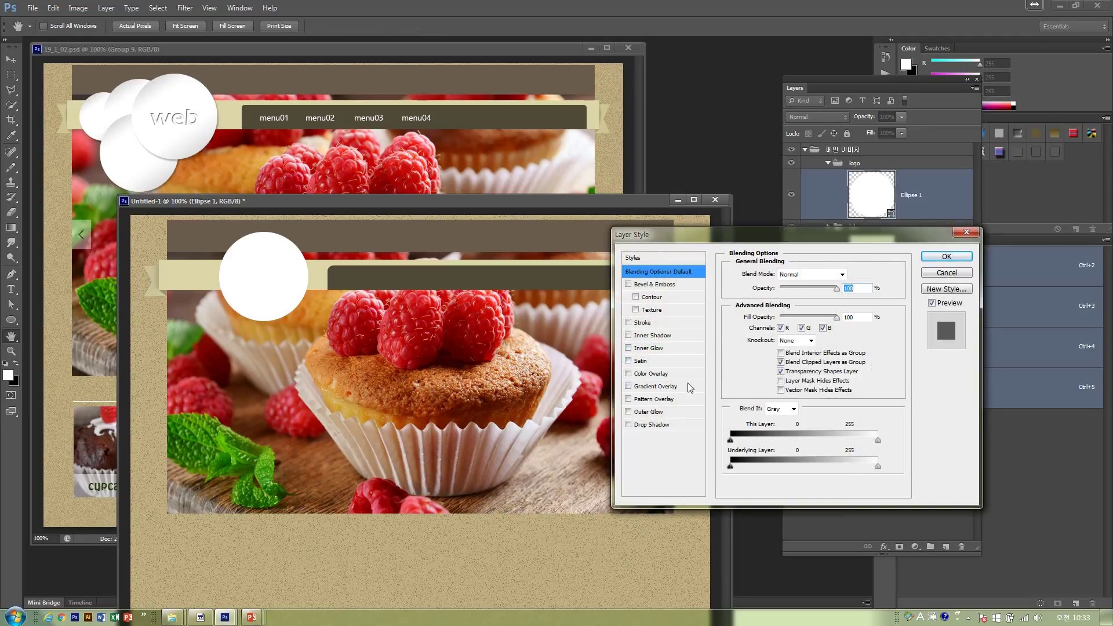
left_click(685, 388)
left_click_drag(691, 243, 627, 197)
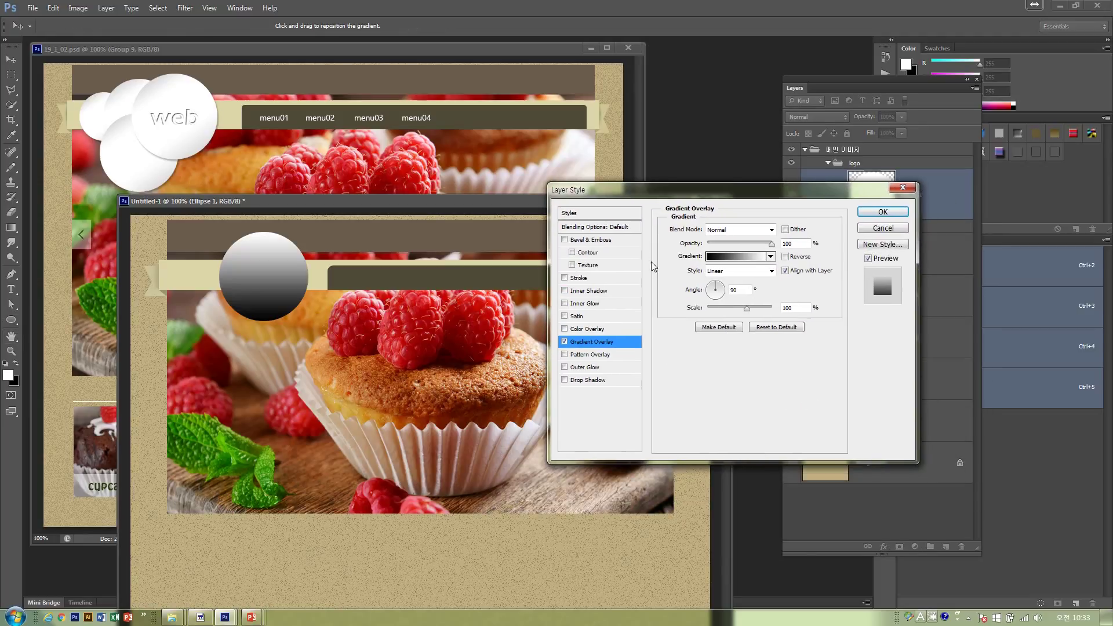
left_click_drag(719, 289, 715, 292)
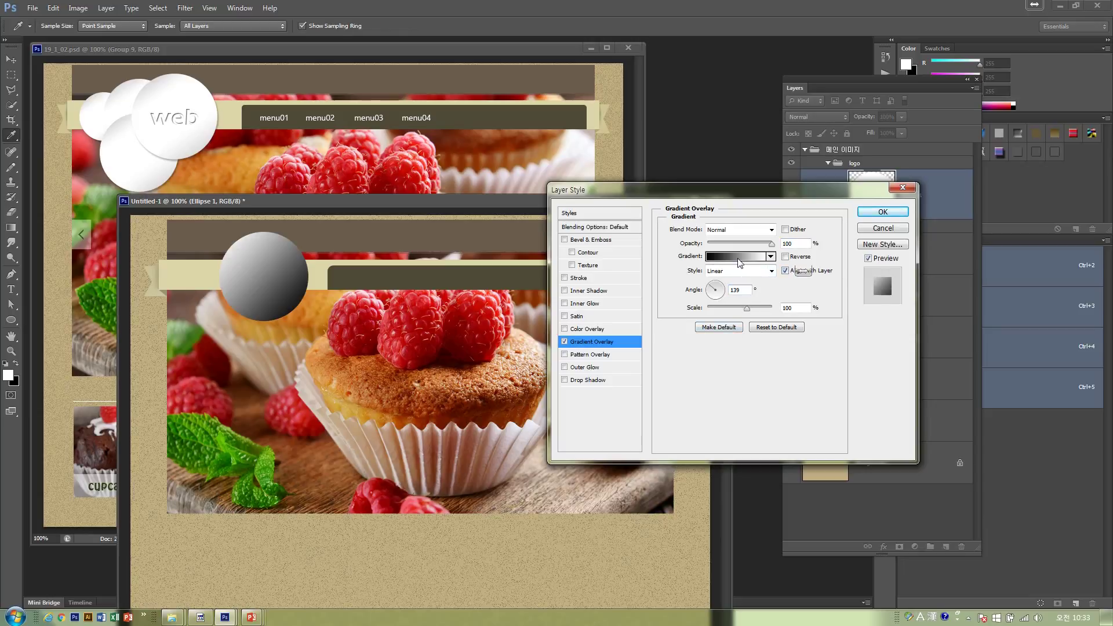
Set the overlay gradient's right colour stop to e3e3e3 and its left colour stop to d2d2d2
left_click(739, 257)
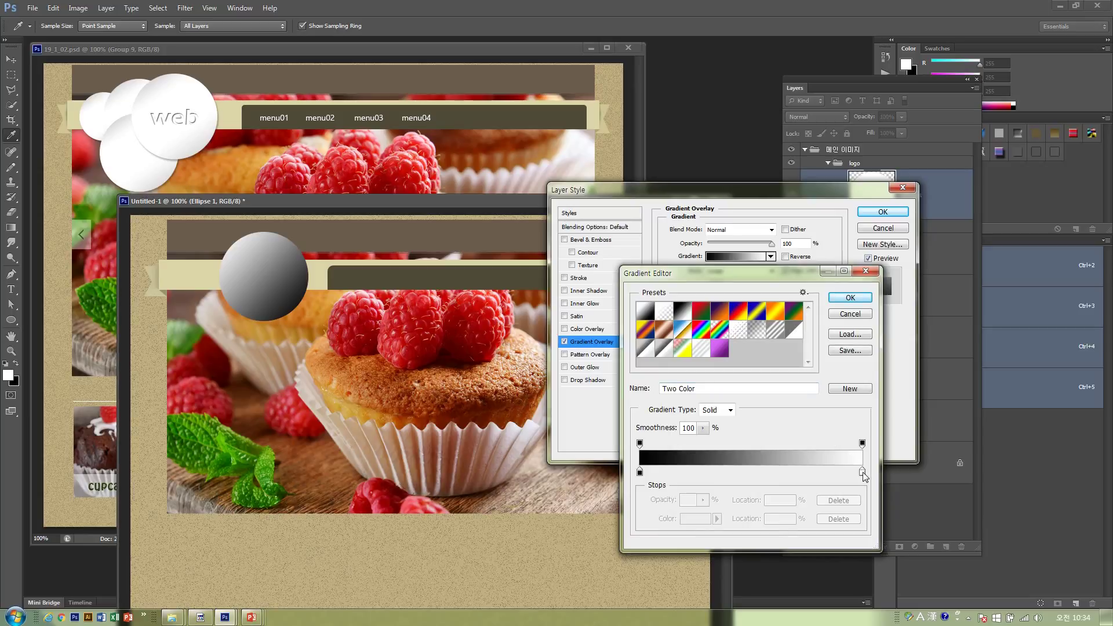
double_click(863, 473)
mouse_move(629, 406)
left_mouse_down()
mouse_move(571, 400)
mouse_move(563, 364)
mouse_move(565, 374)
left_mouse_up()
left_click(847, 347)
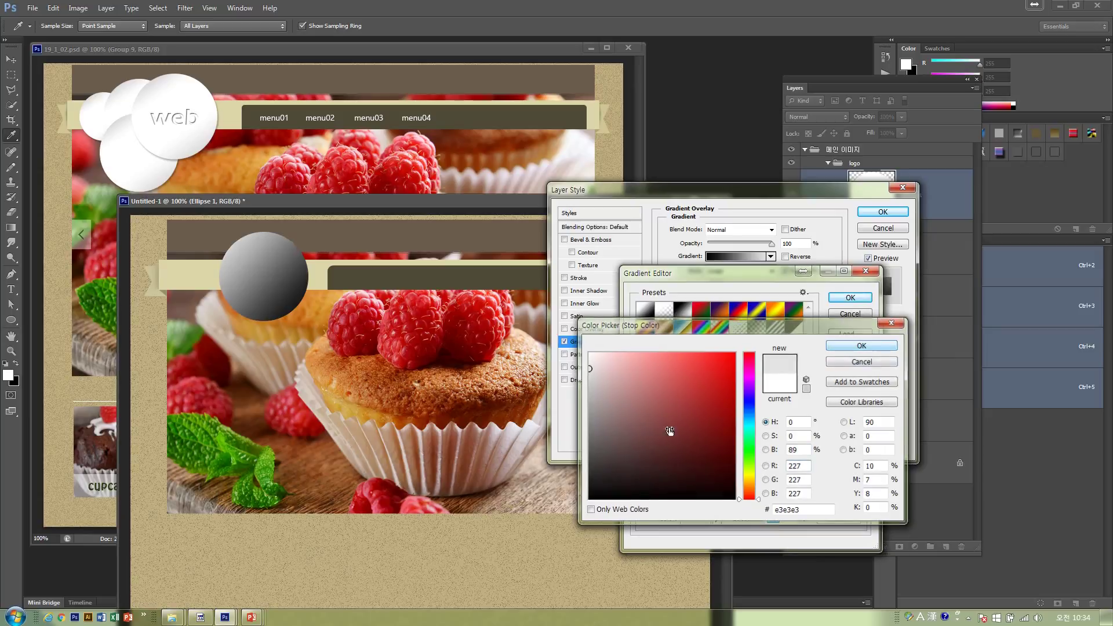
double_click(639, 472)
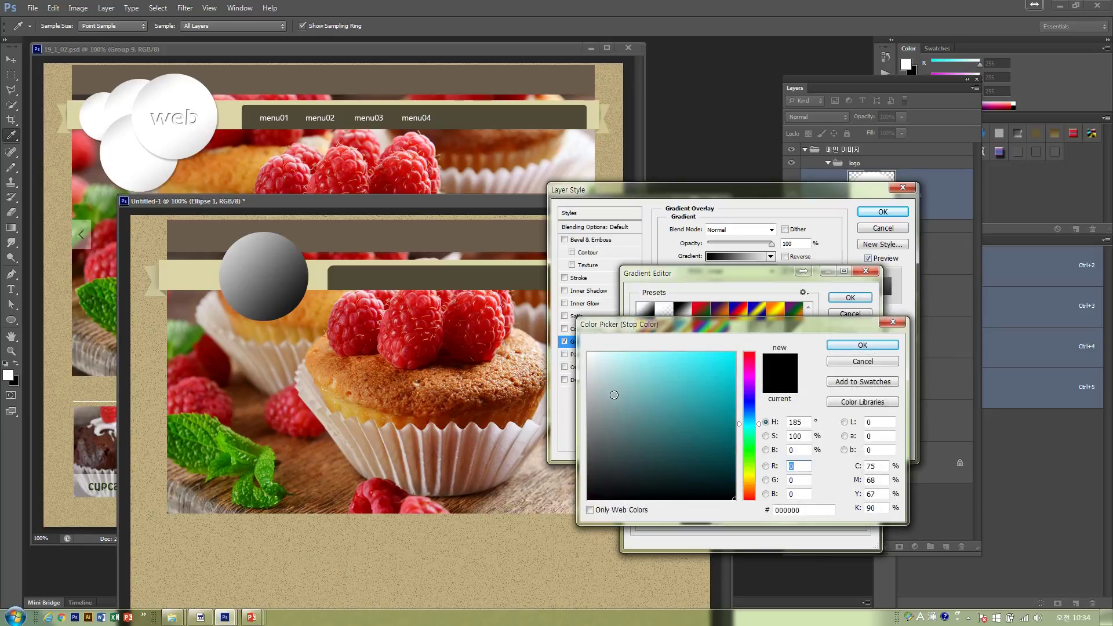
left_click_drag(591, 390, 557, 380)
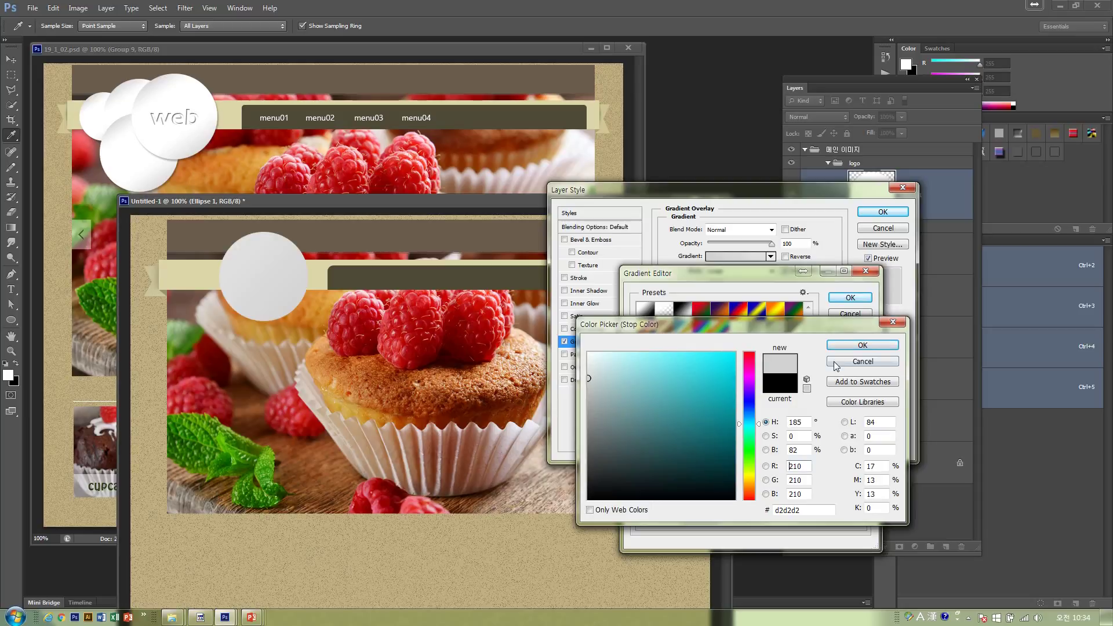
left_click(862, 345)
Add a middle colour stop at 49% in colour fefefe to the overlay gradient and accept the gradient
left_click(750, 471)
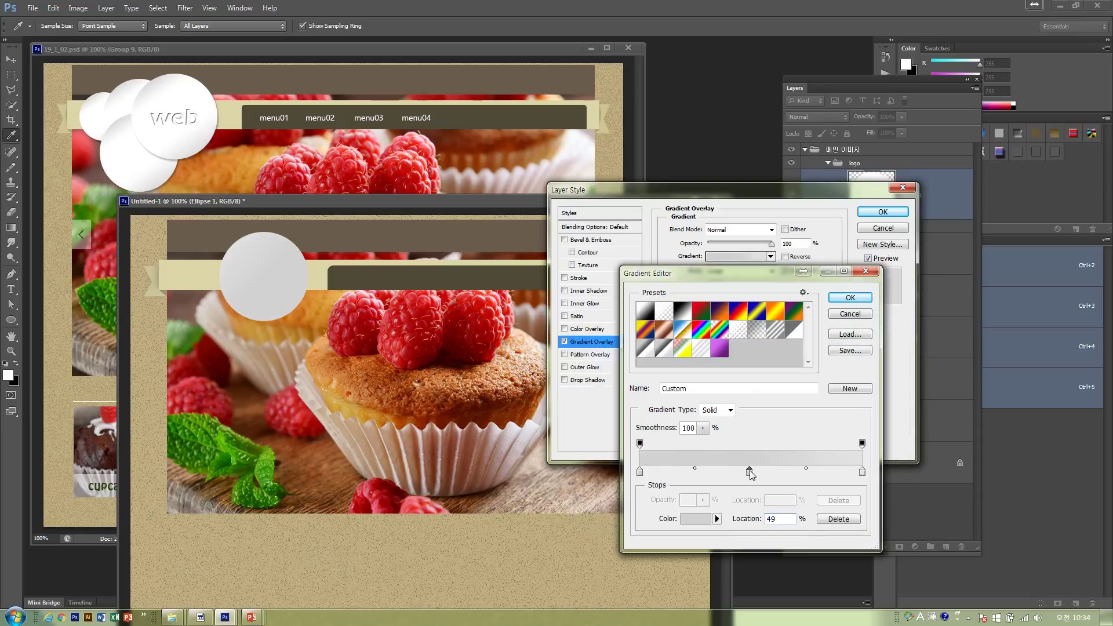
double_click(750, 472)
left_click_drag(589, 378, 580, 353)
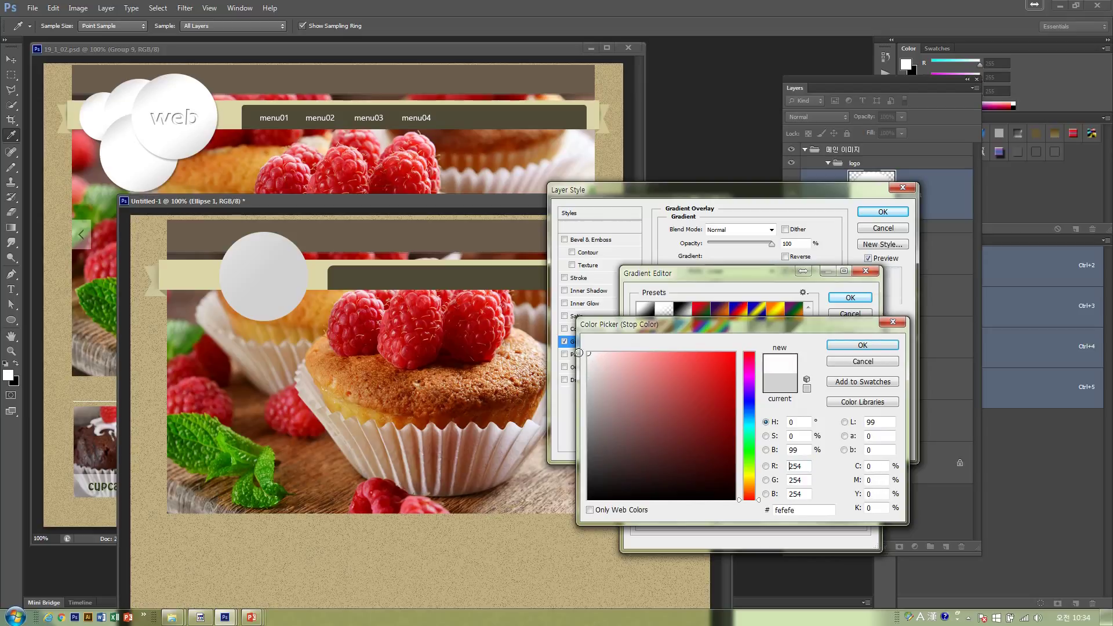
left_click(832, 347)
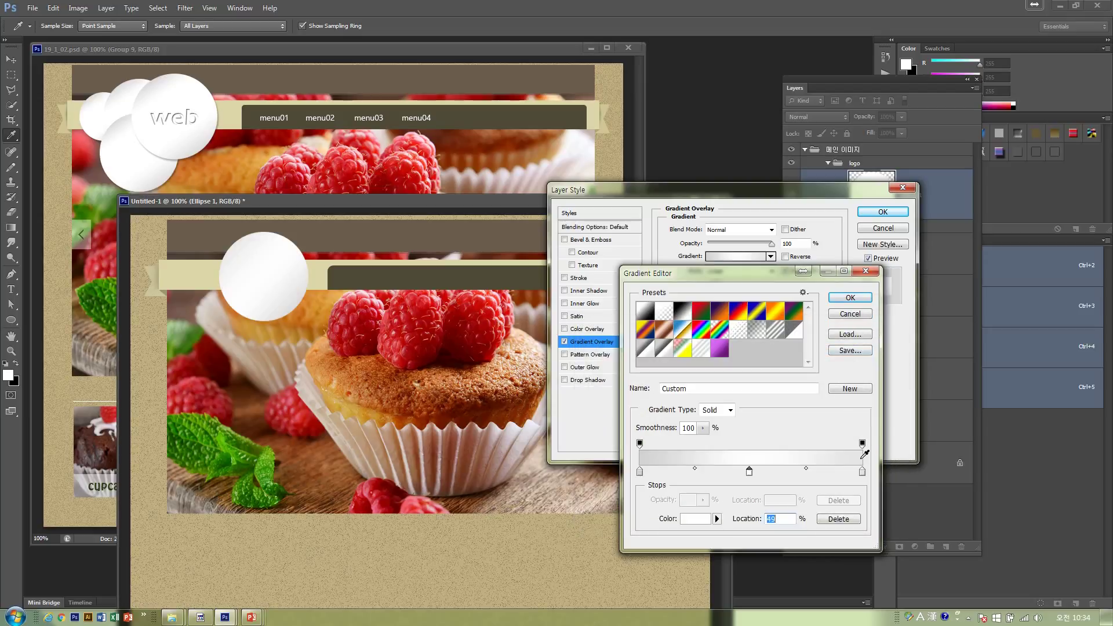
double_click(862, 471)
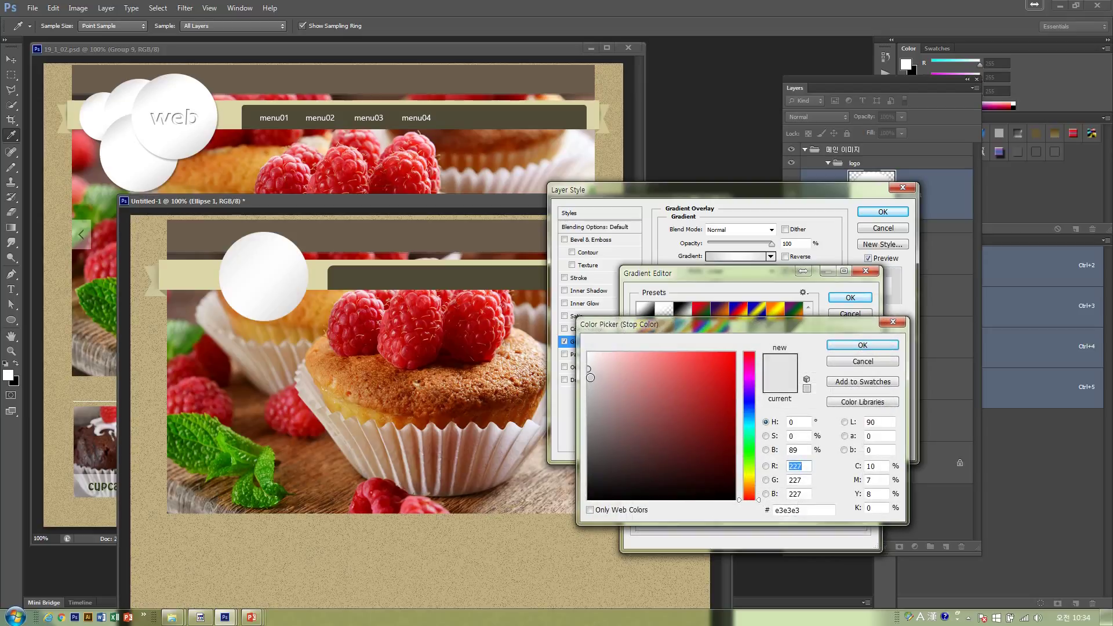
left_click(834, 346)
left_click(838, 300)
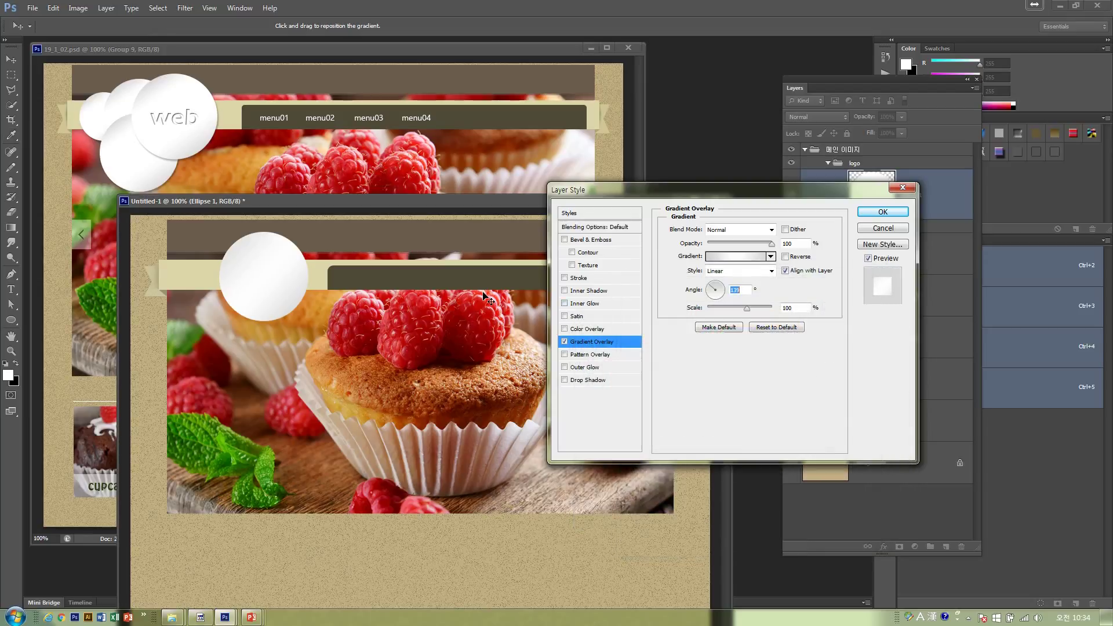
Add a Drop Shadow of about 30% opacity to the logo circle, apply the styles and collapse its effects list
left_click(617, 378)
left_click_drag(750, 244, 726, 249)
left_click(883, 212)
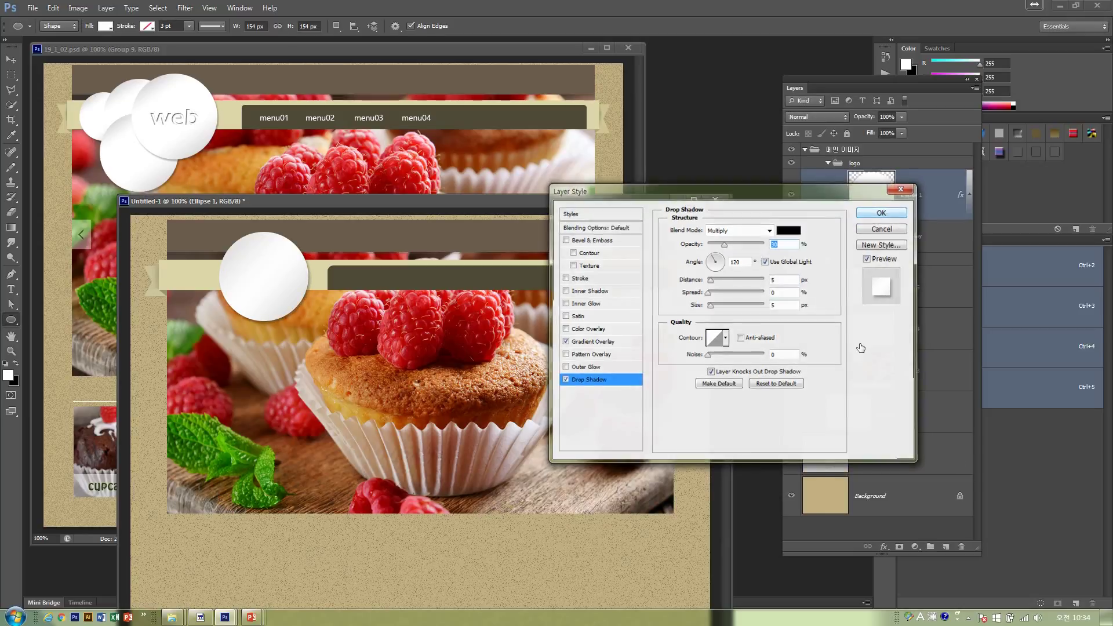
left_click(971, 196)
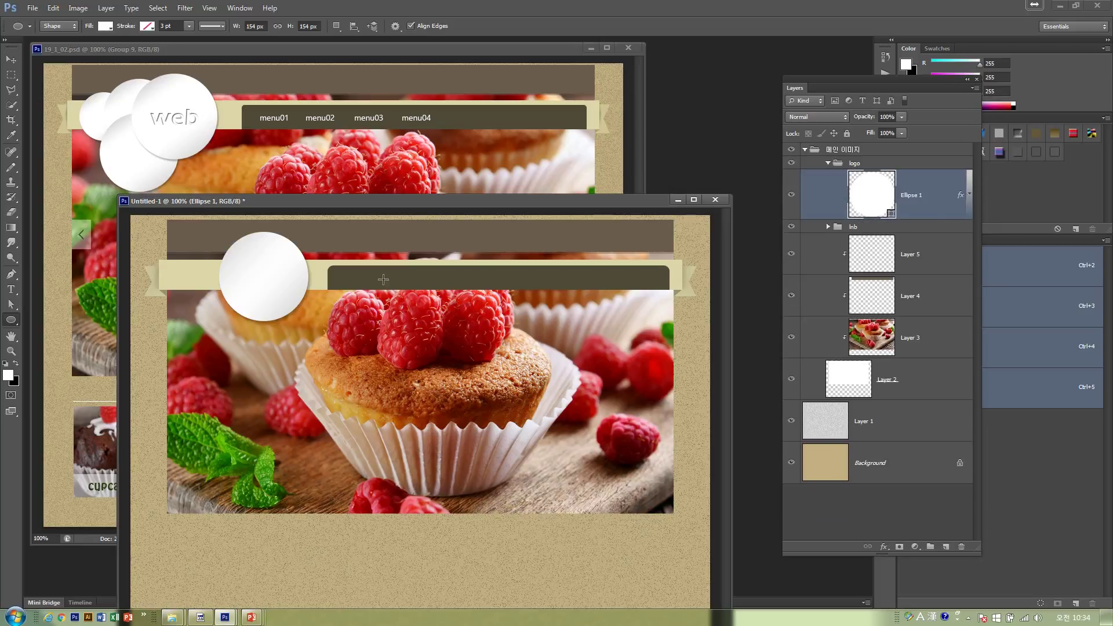
Duplicate the logo circle, then shrink the lower layer's circle and place it to the lower left of the large one
left_click(11, 59)
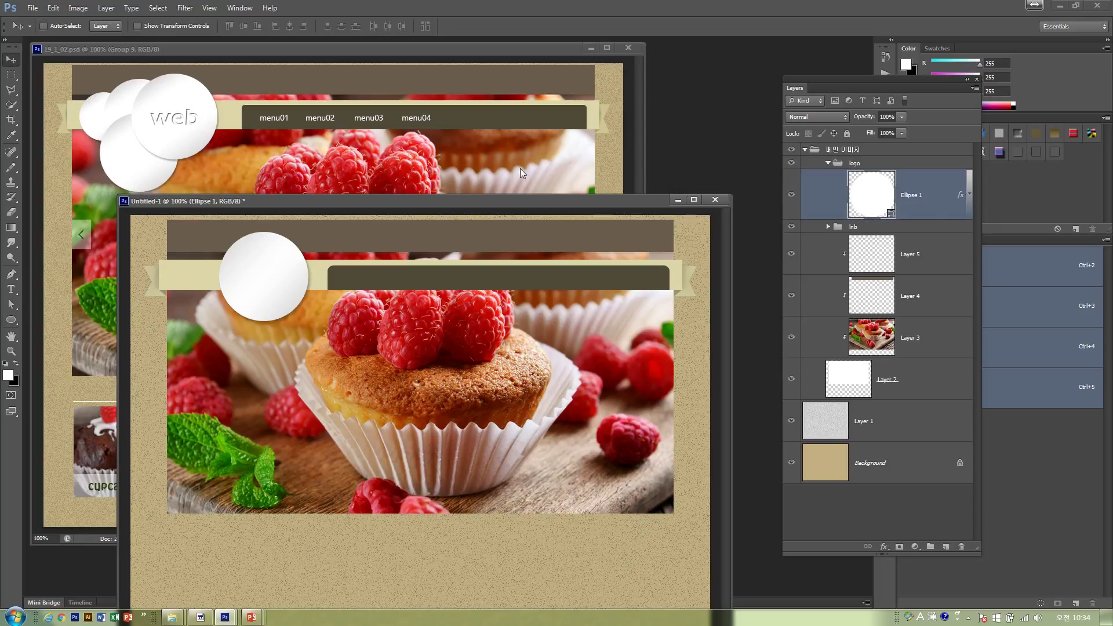
left_click_drag(911, 209, 946, 547)
left_click(907, 255)
key("ctrl+t")
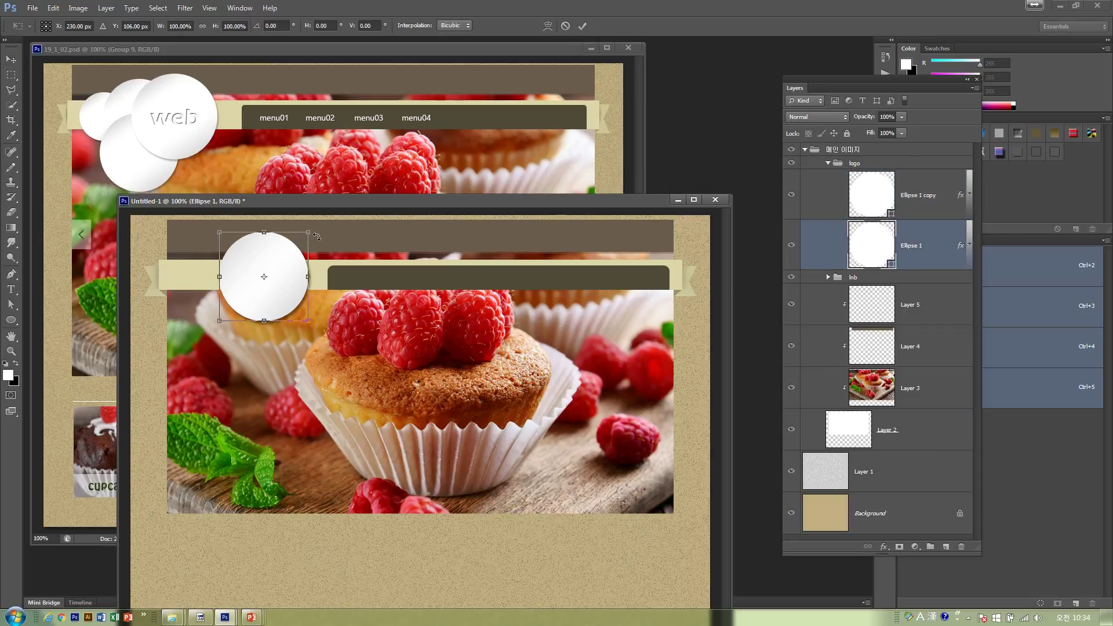
left_click_drag(308, 233, 252, 292)
key("Return")
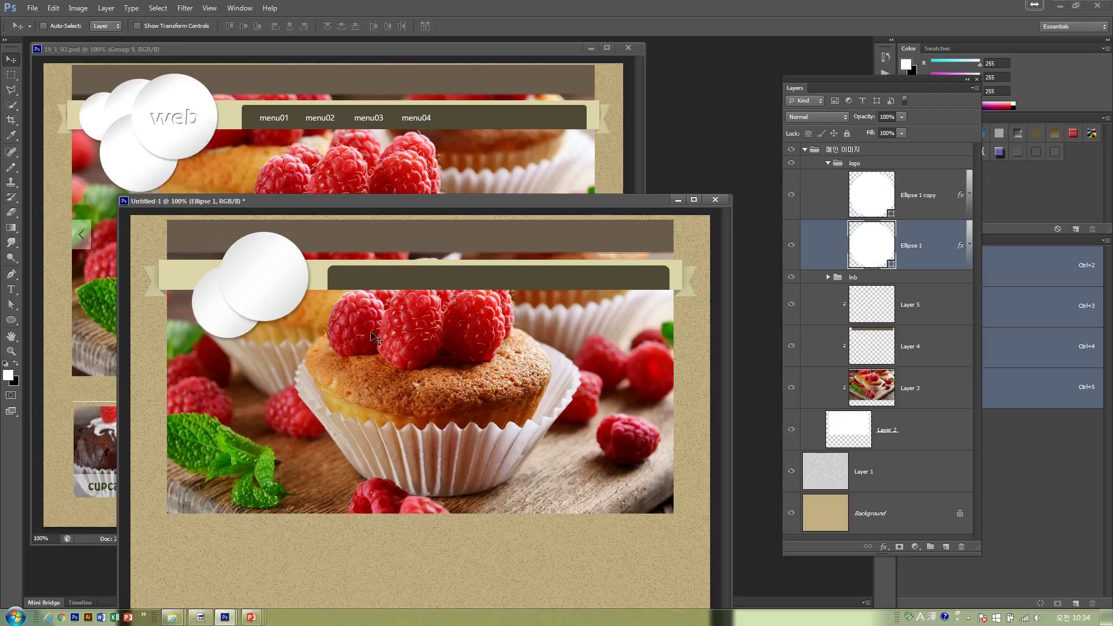
Duplicate the smaller circle, scale the bottom layer's circle to about 81% and place it to the upper left of the large one
key("ctrl+j")
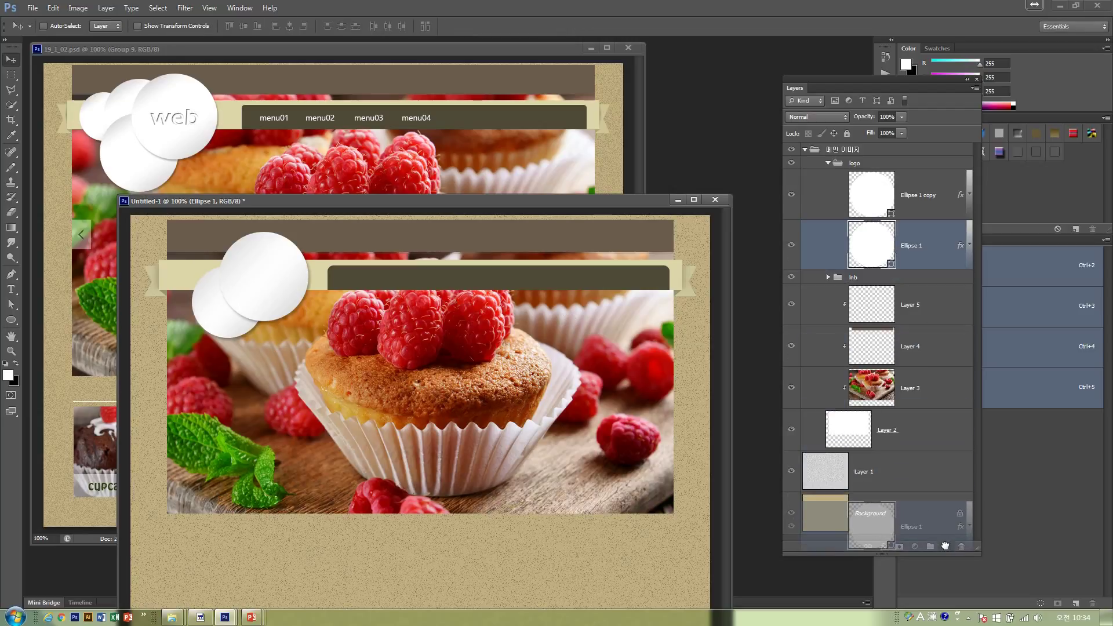
left_click(908, 307)
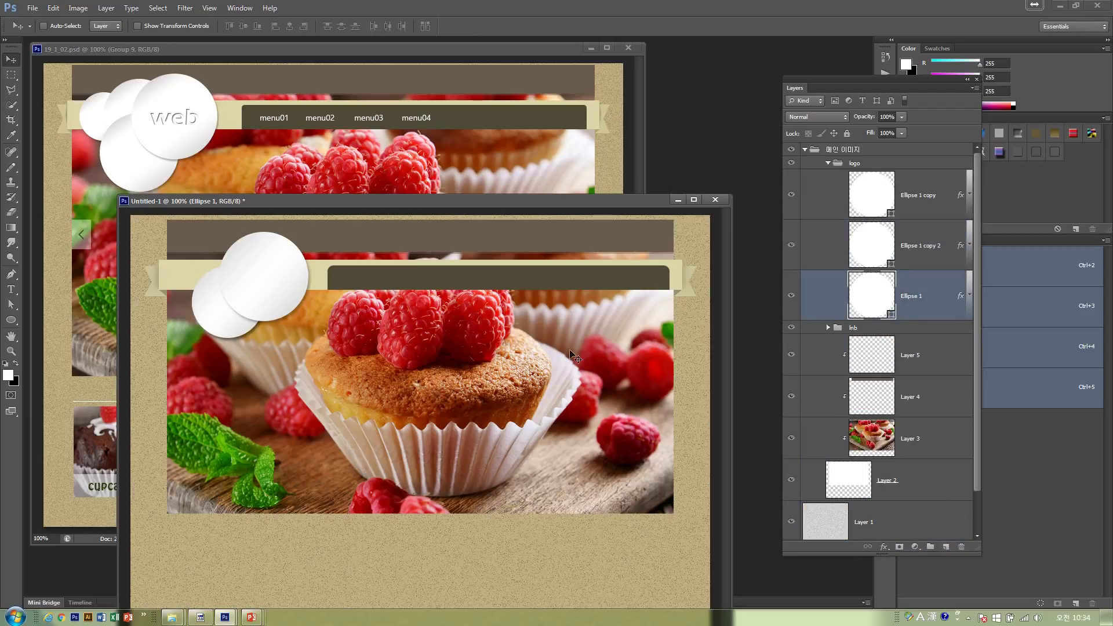
key("ctrl+t")
left_click_drag(268, 339, 248, 281)
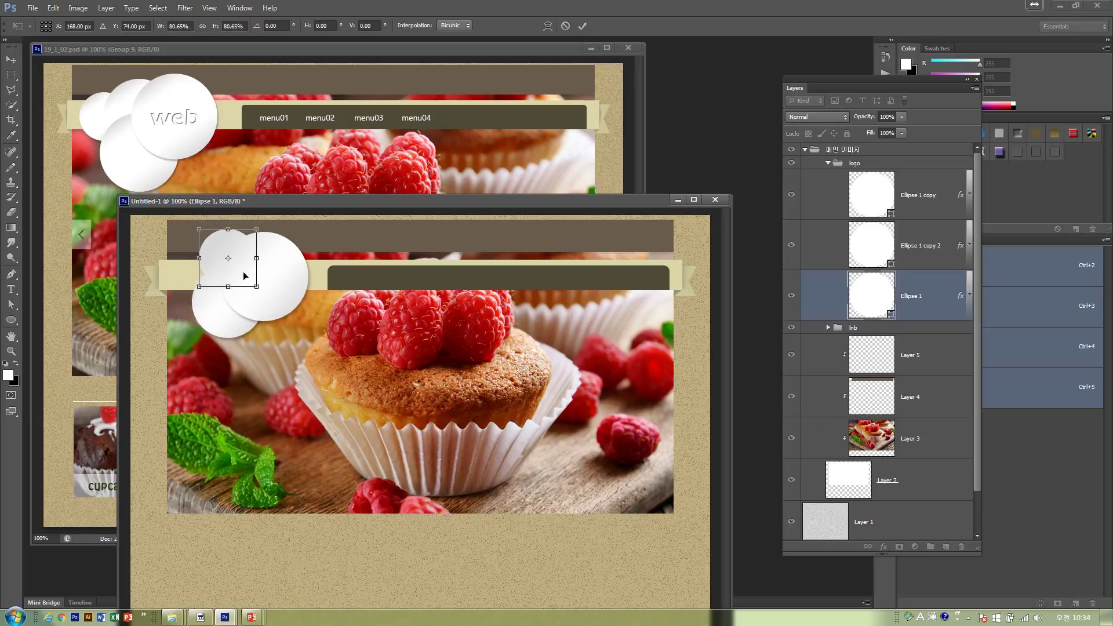
key("Return")
Duplicate the upper-left circle, shrink the bottom layer's circle further and place it at the far left of the cluster
left_click_drag(928, 318, 946, 546)
left_click(900, 353)
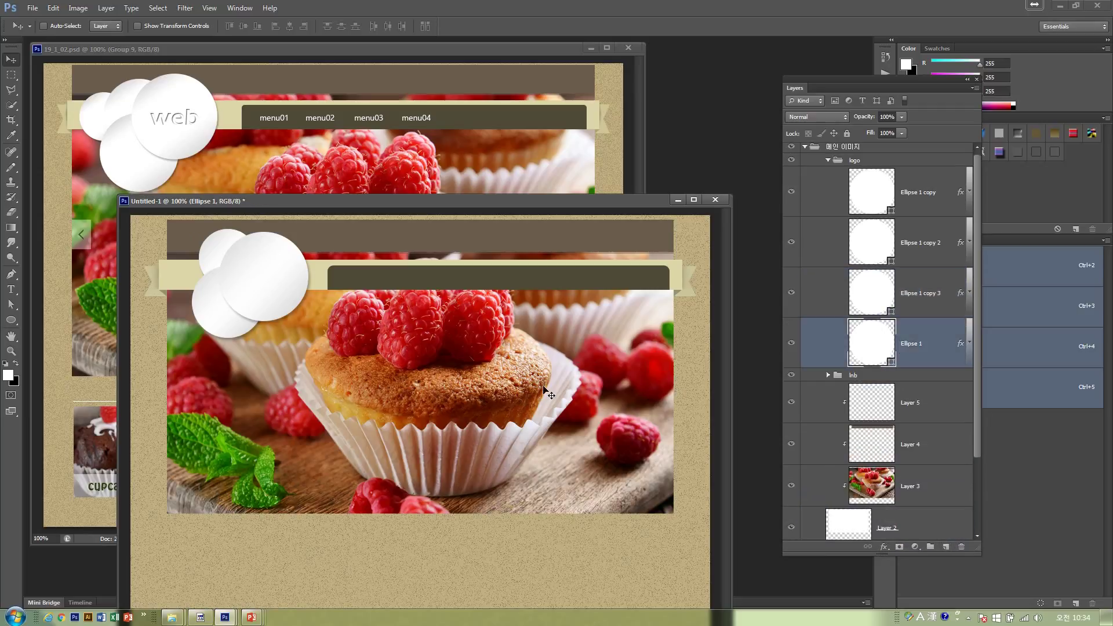
key("ctrl+t")
left_click_drag(257, 287, 174, 284)
key("Return")
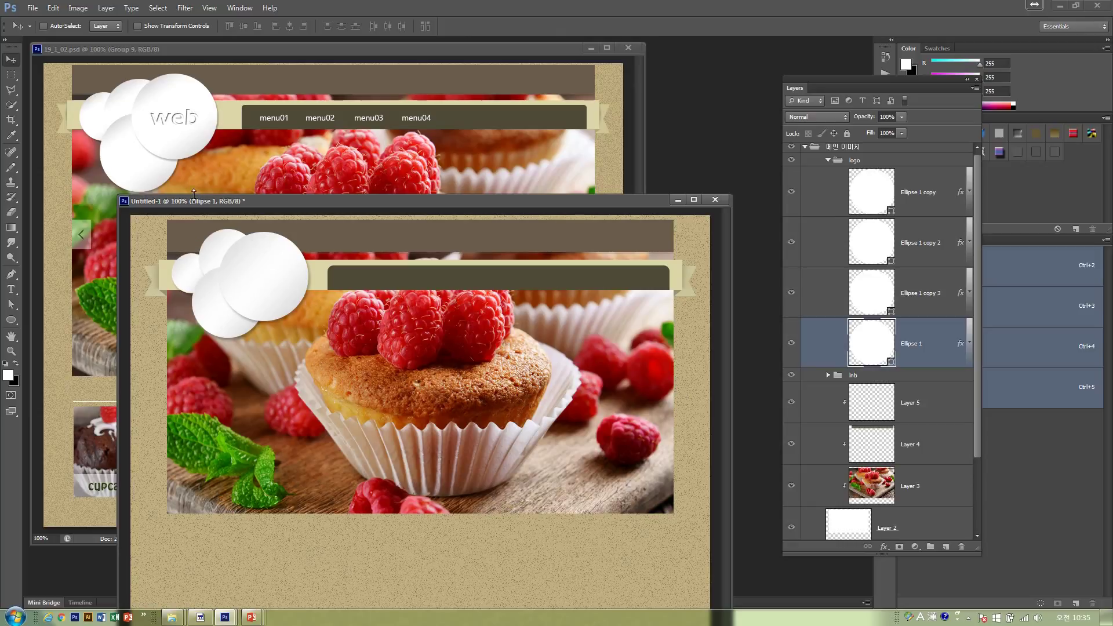
Add the text "web" in Cooper Black above the Ellipse 1 copy layer, starting on the large circle
left_click(11, 290)
left_click(926, 208)
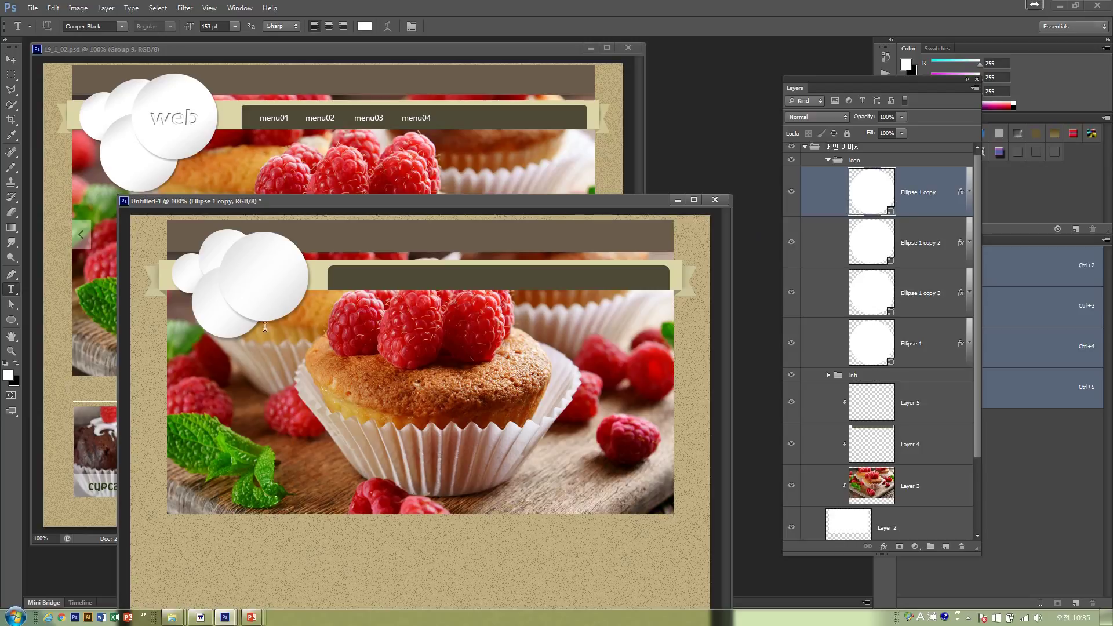
left_click(250, 275)
type("we")
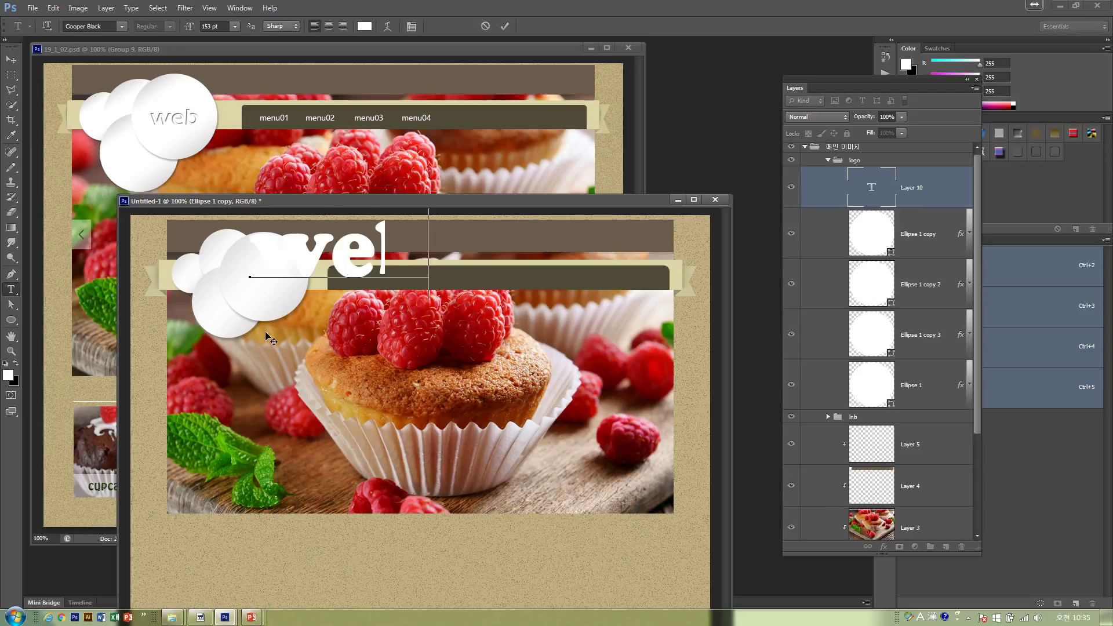
type("b")
Set the "web" text's size to 36 pt and move it to the middle of the large circle
double_click(318, 278)
left_click(235, 26)
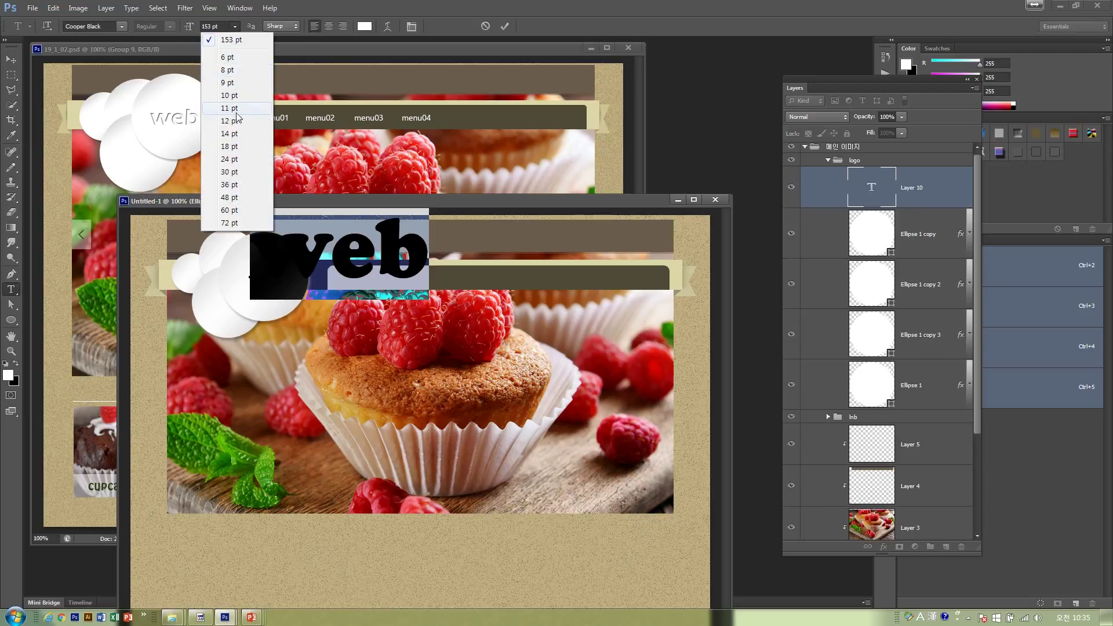
left_click(235, 184)
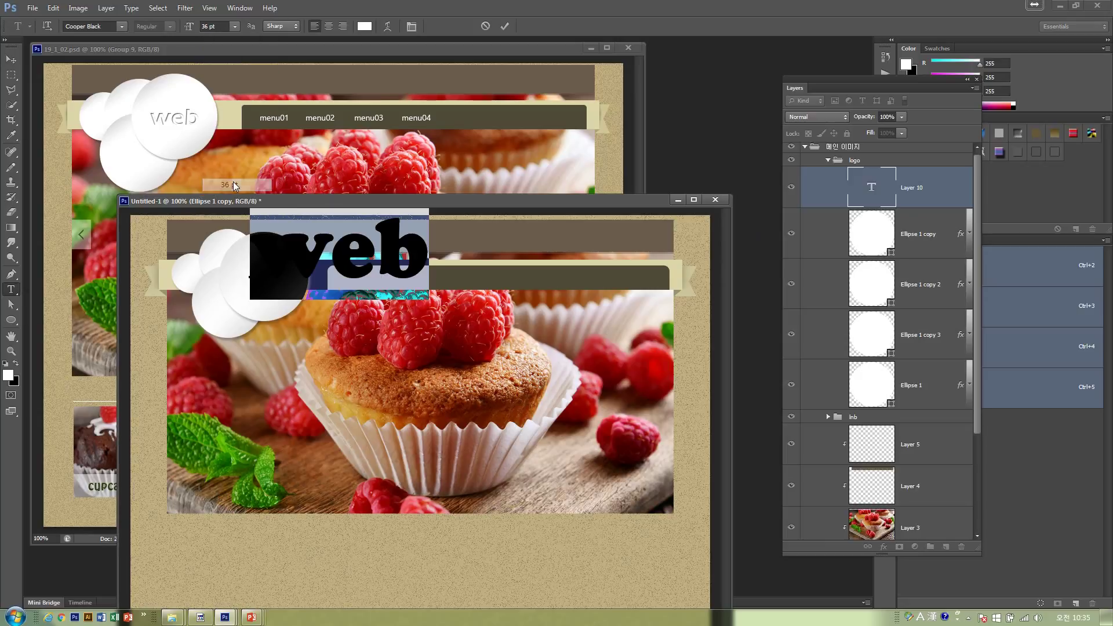
left_click(11, 59)
left_click_drag(318, 255, 312, 262)
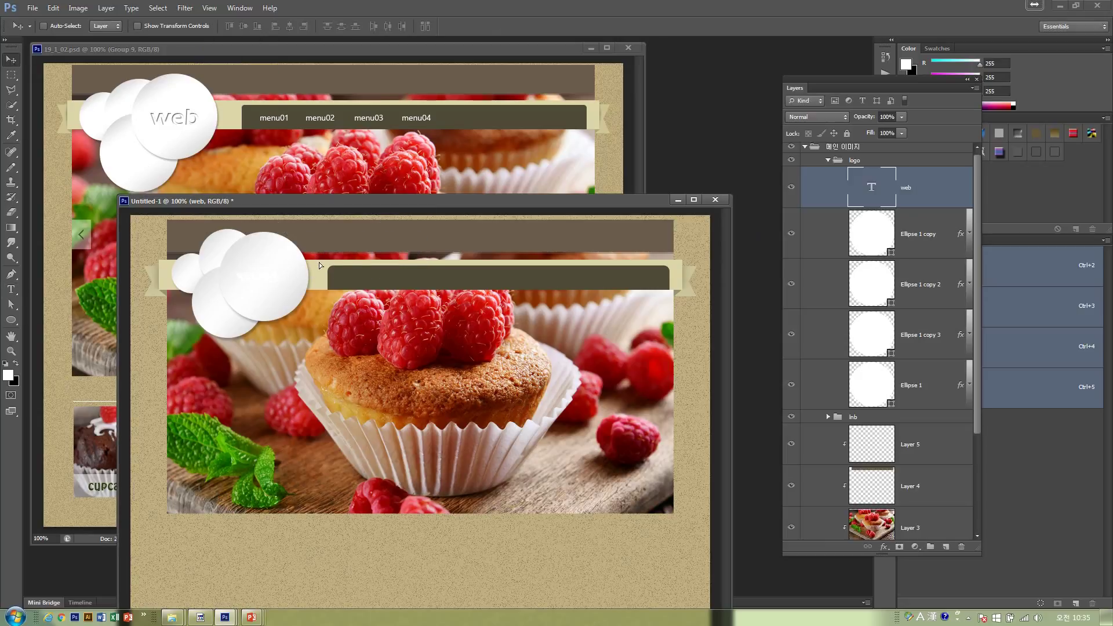
Add an Inner Shadow with a size of 1 px to the "web" text layer
double_click(947, 207)
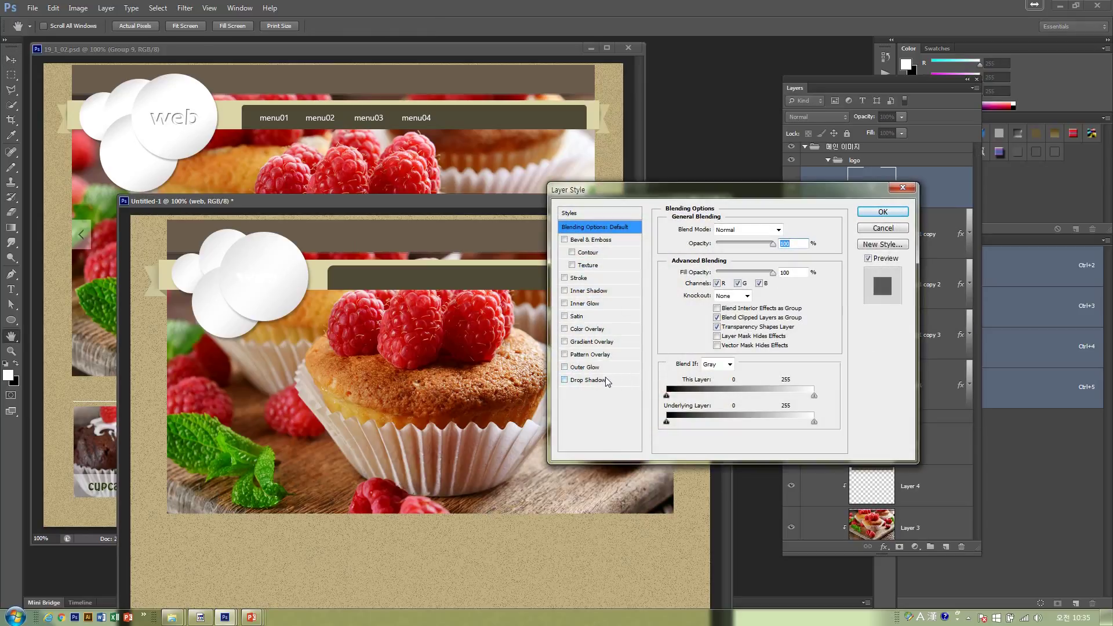
left_click(589, 291)
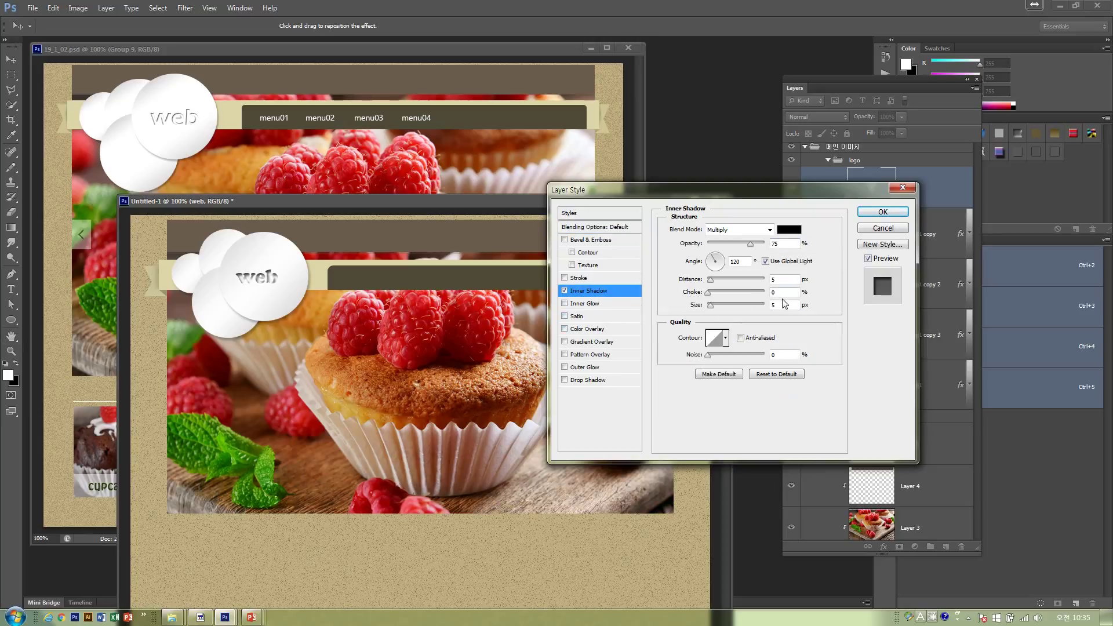
key("Down")
key("Down")
key("Down")
key("Down")
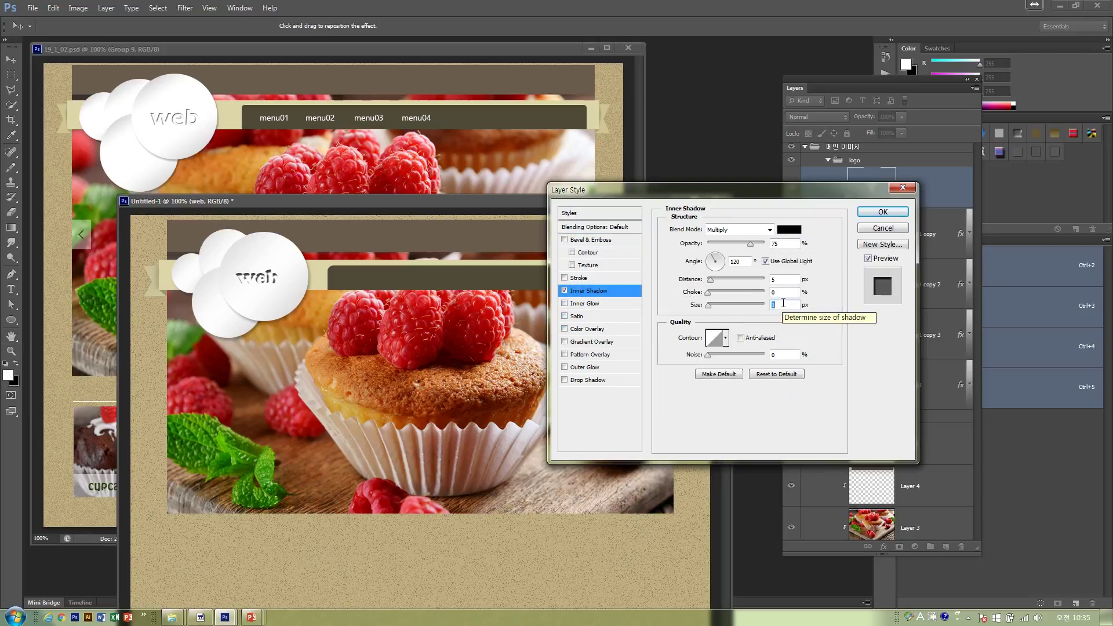
Turn off global light for the inner shadow, set its angle to 156°, reduce its distance and opacity, and apply it
left_click(765, 262)
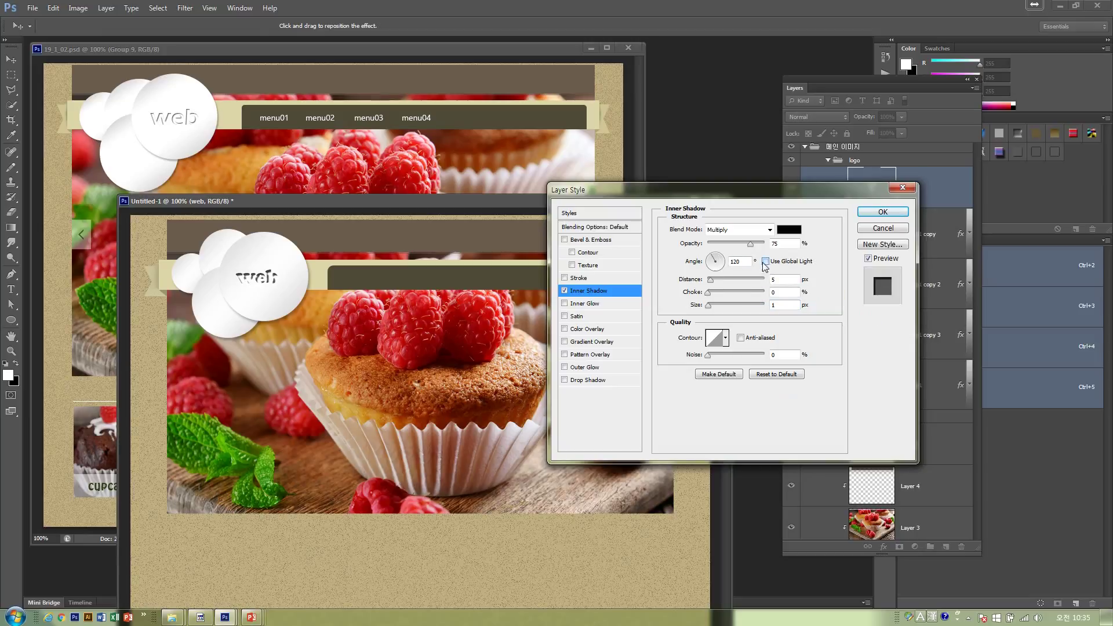
left_click(713, 263)
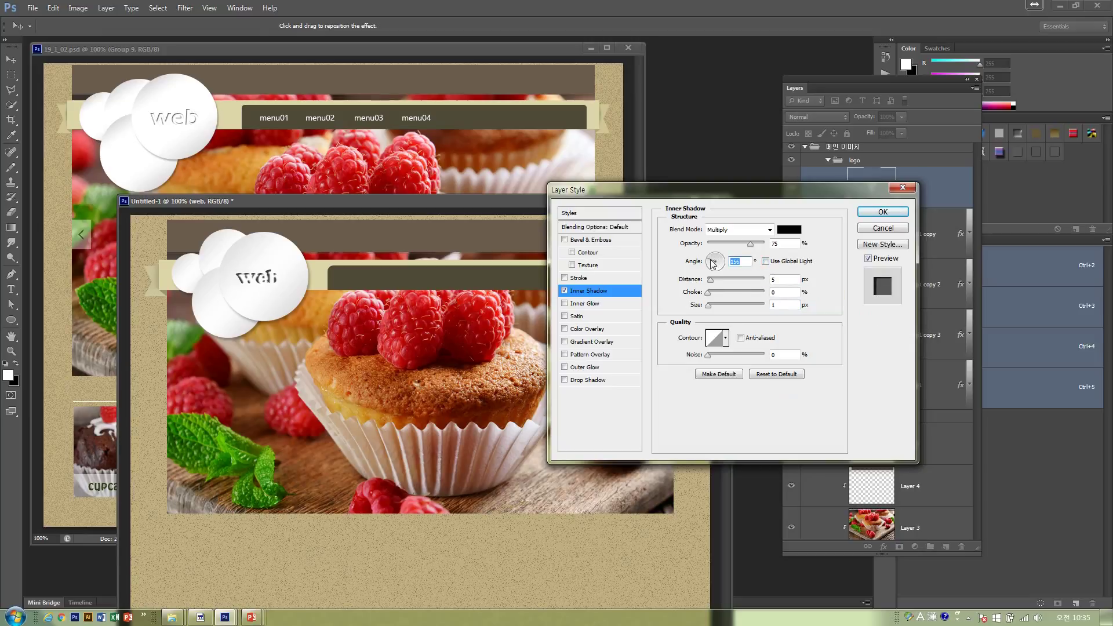
double_click(791, 280)
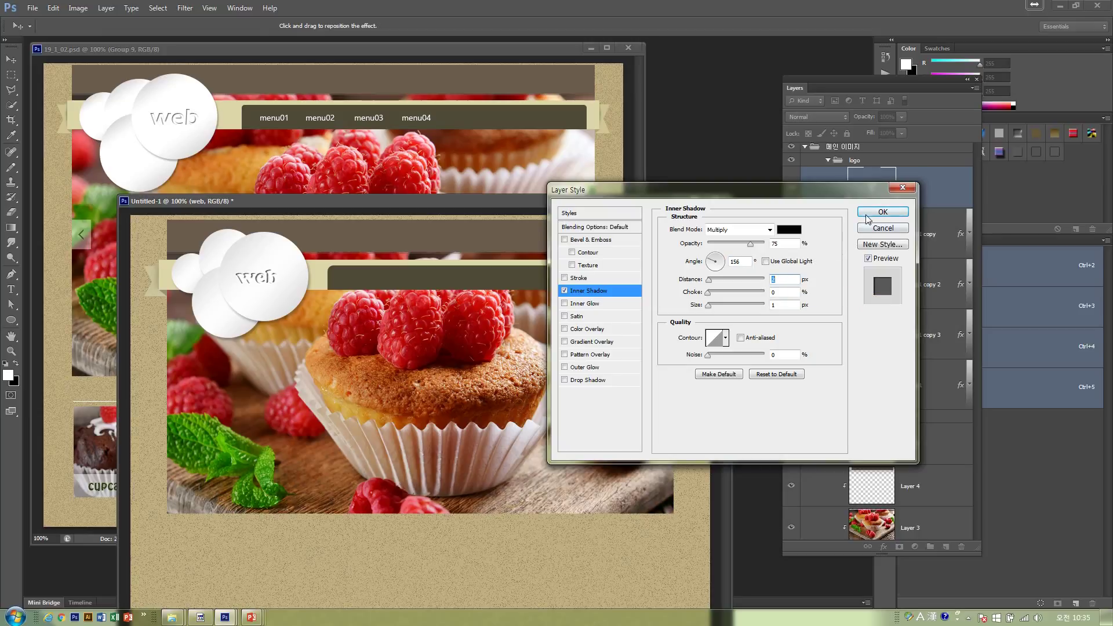
left_click_drag(754, 247, 740, 248)
left_click(883, 212)
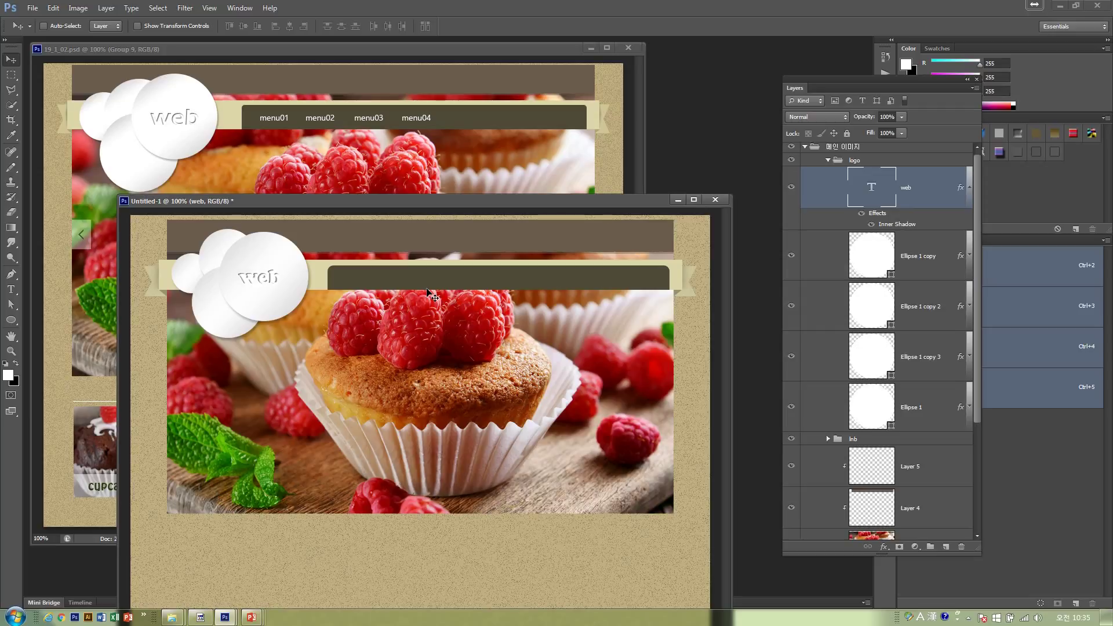
Nudge the "web" text slightly right on the large circle and move the document window aside to uncover the reference page
key("Right")
key("Right")
key("Right")
key("Right")
key("Right")
key("Right")
left_click_drag(441, 208, 644, 455)
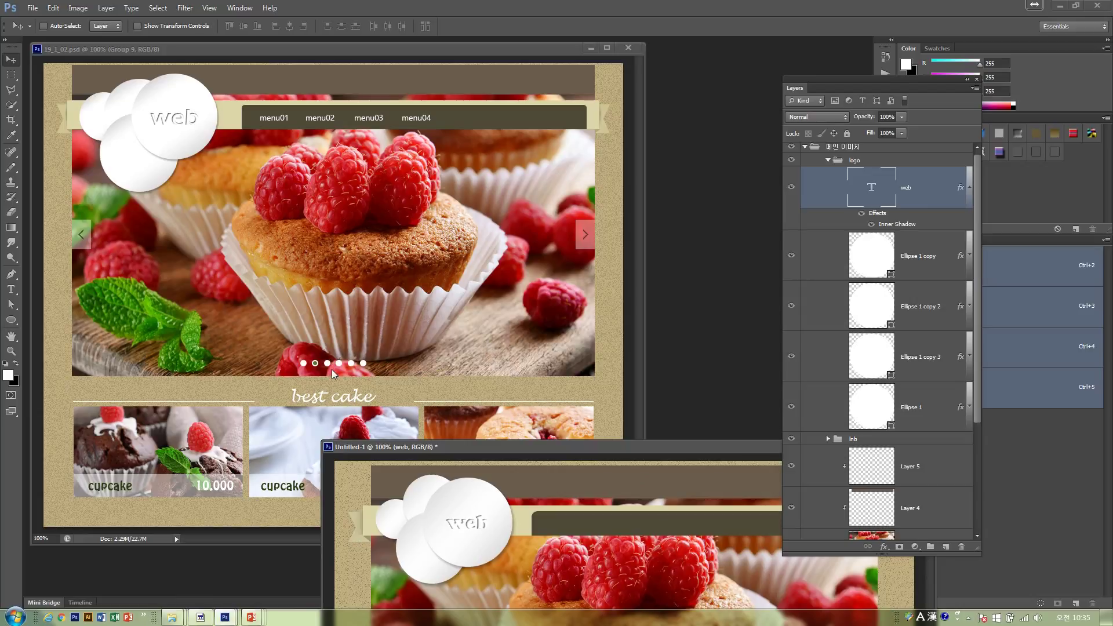
Collapse the logo group and create a new group named "nav" above it inside the main image group
left_click_drag(464, 447, 287, 69)
left_click(828, 162)
left_click(846, 164)
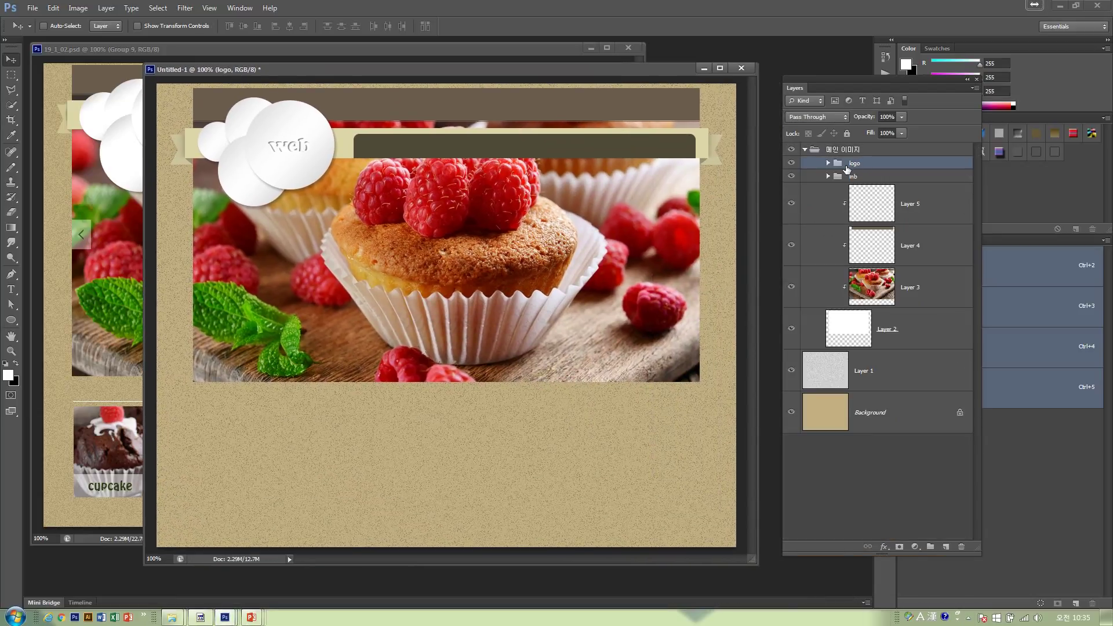
left_click(931, 546)
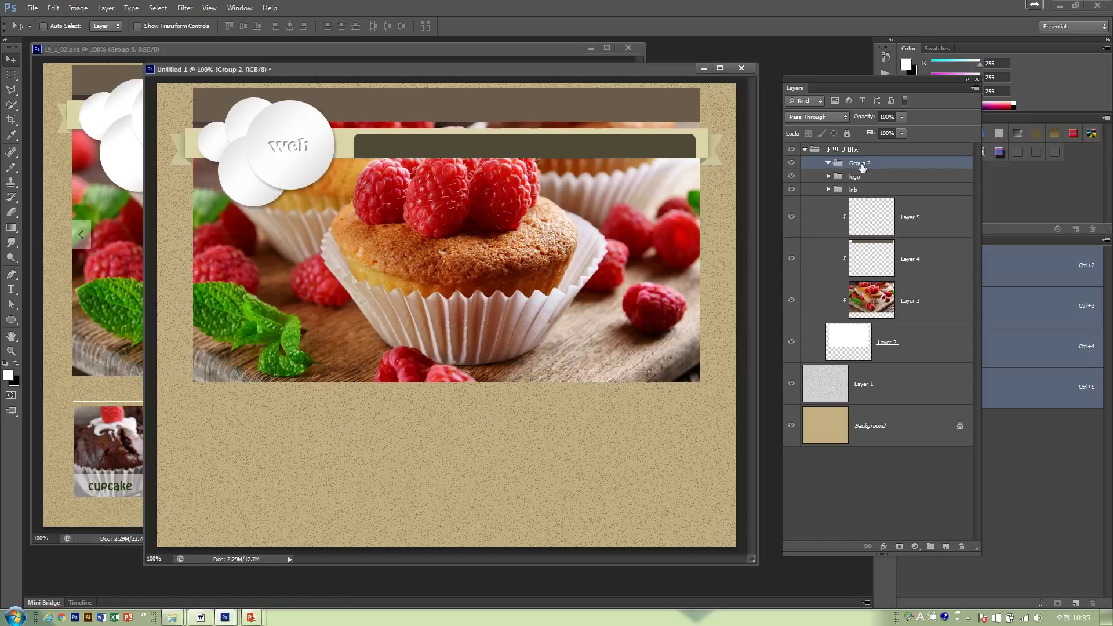
double_click(862, 165)
type("nav")
key("Return")
Add a layer in the nav group and draw a white circle about 12 px wide with the Ellipse tool near the main photo's lower edge
left_click(946, 546)
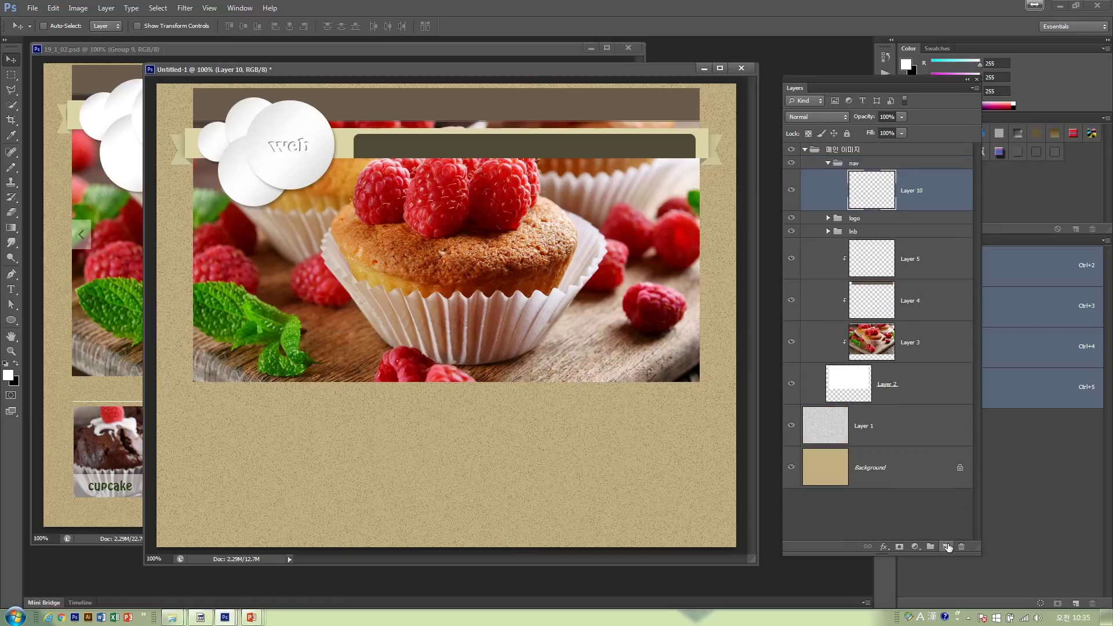
left_click(10, 319)
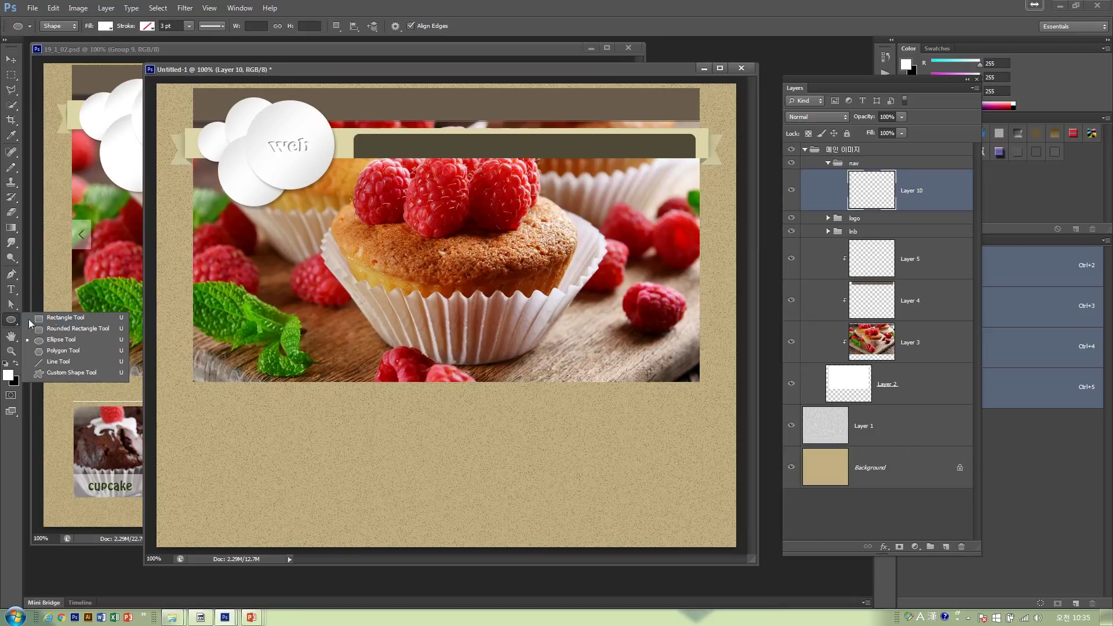
left_click(61, 341)
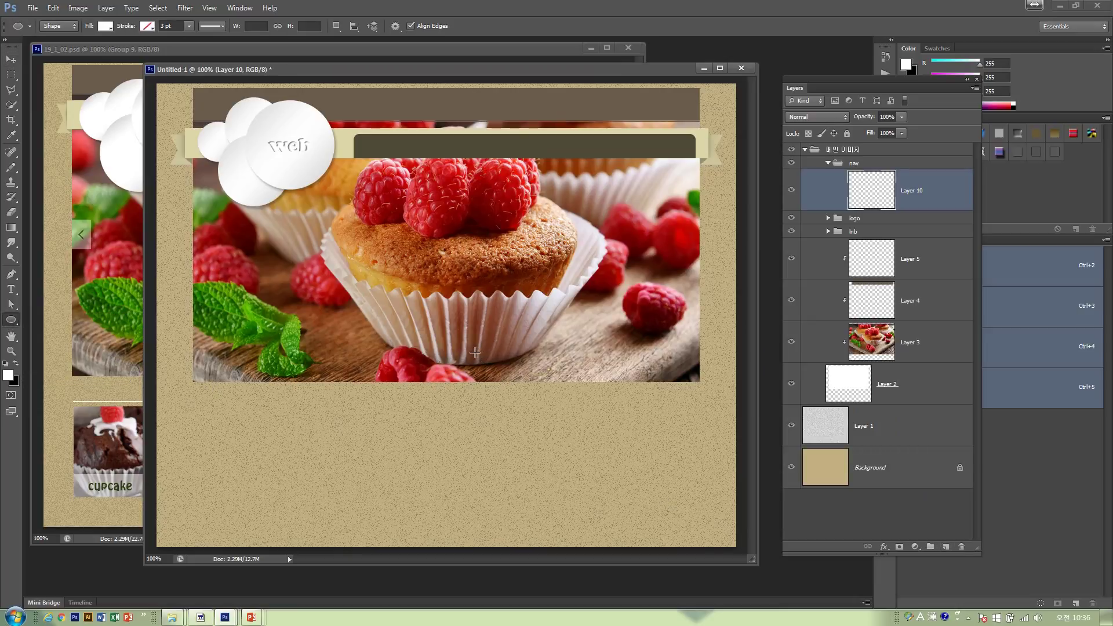
left_click_drag(475, 353, 478, 354)
left_click(11, 59)
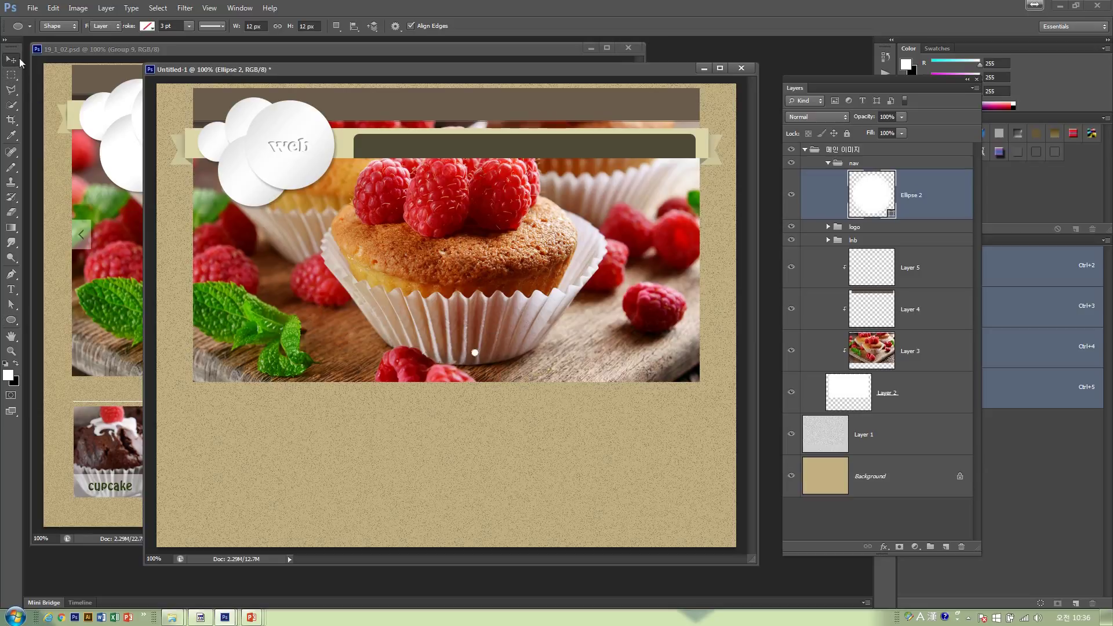
Reposition the white dot and duplicate it into a horizontal row of six evenly spaced dots along the main photo's lower edge
left_click_drag(204, 70, 336, 113)
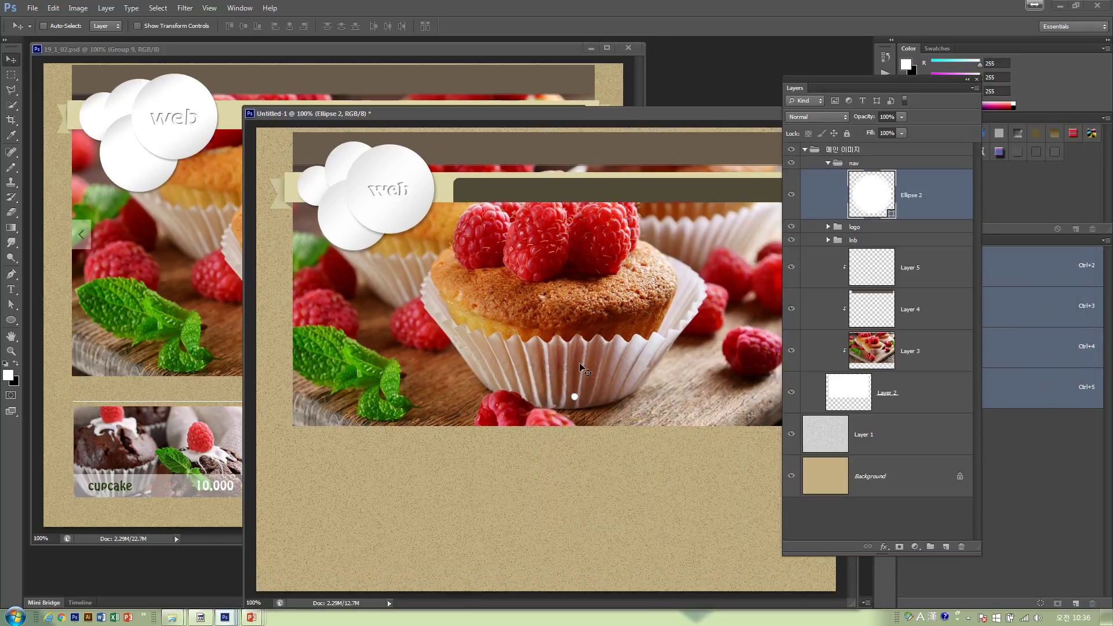
left_click_drag(586, 415, 537, 431)
left_click_drag(537, 432, 570, 434)
key("ctrl+j")
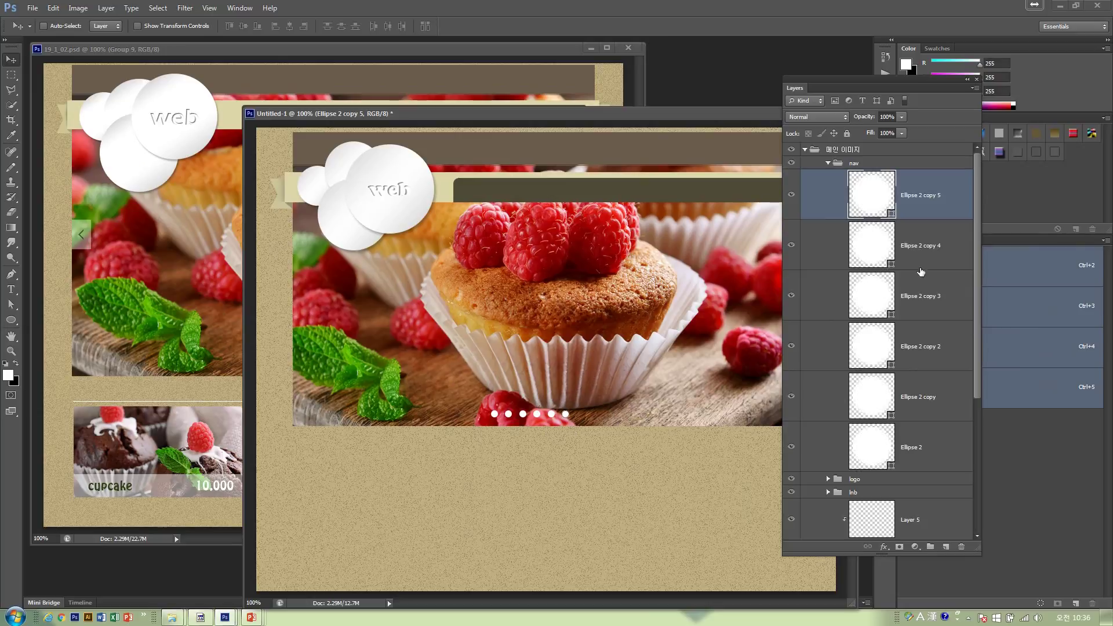
left_click(915, 452, "shift")
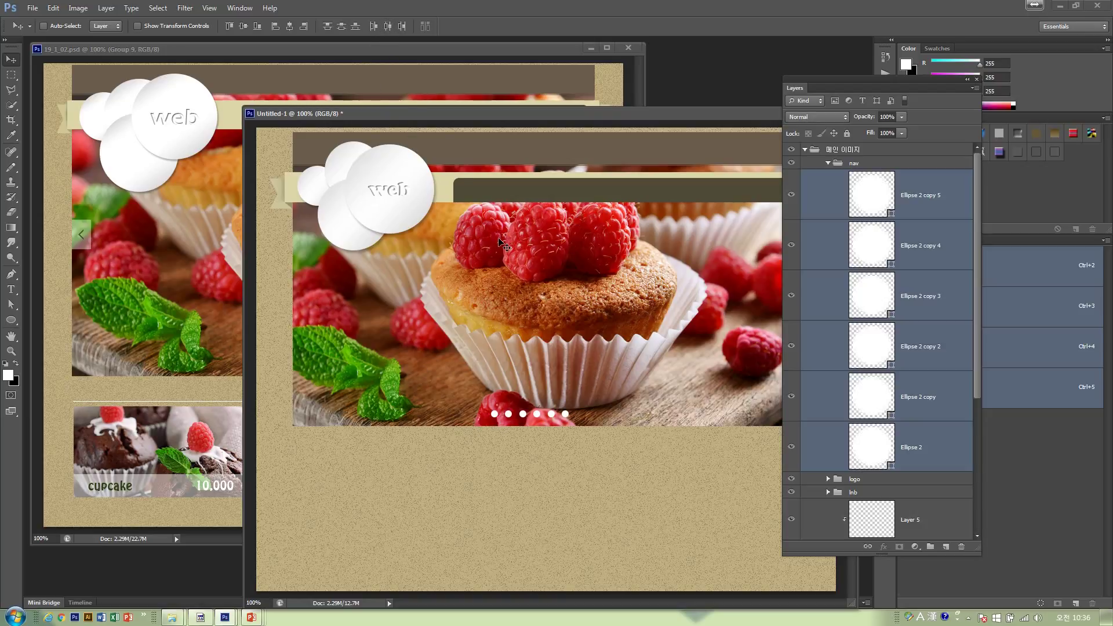
Add a Color Overlay in dark olive #5b510c to the third dot in the row
left_click(909, 351)
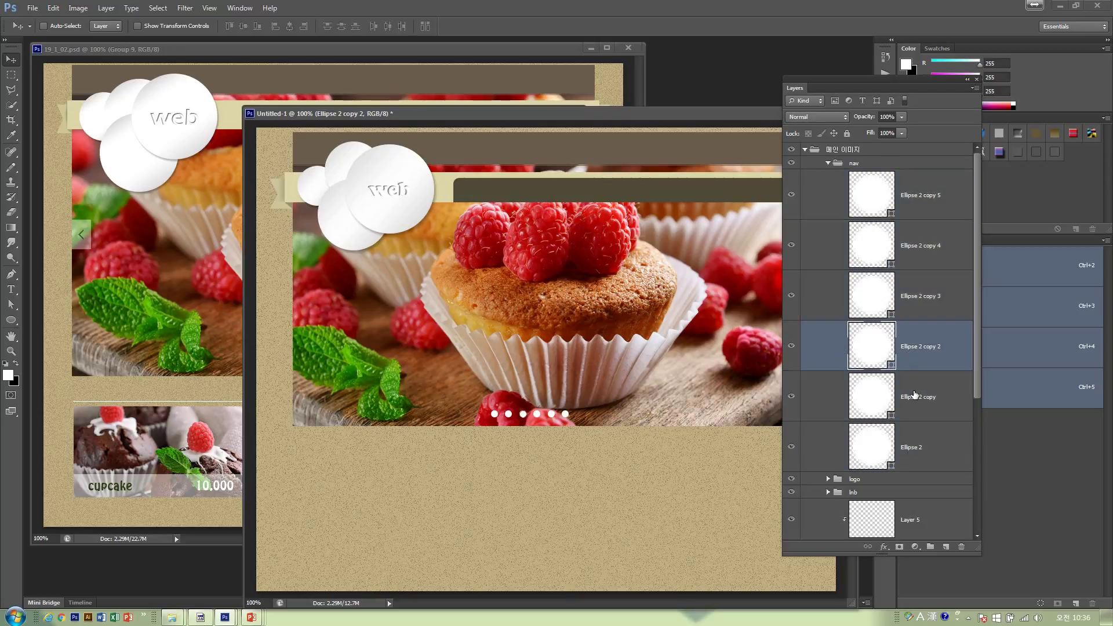
double_click(952, 362)
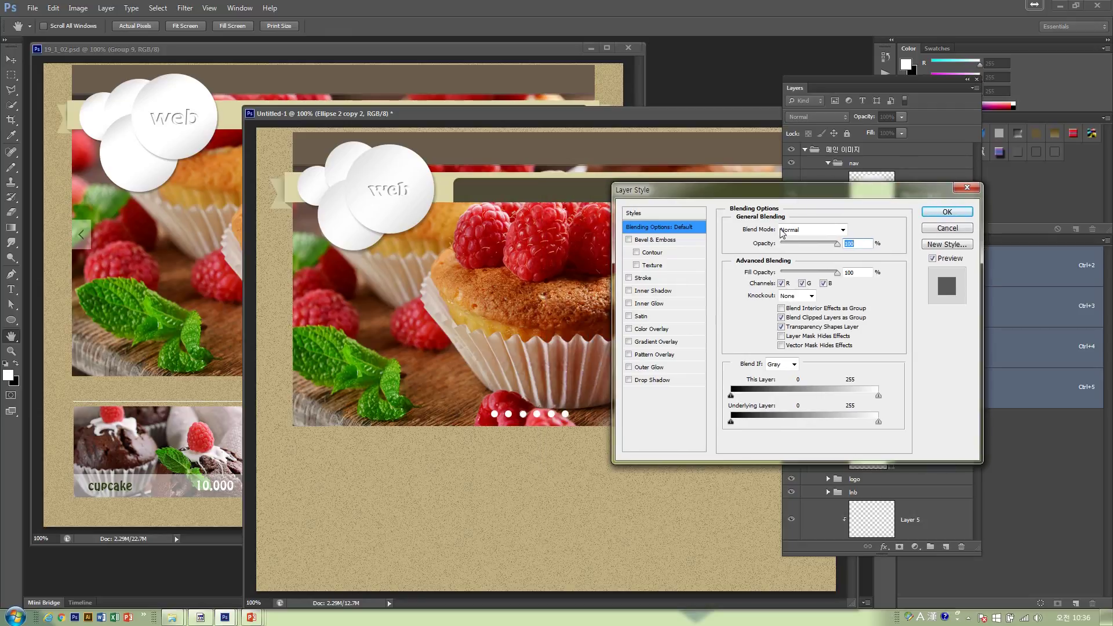
left_click(666, 330)
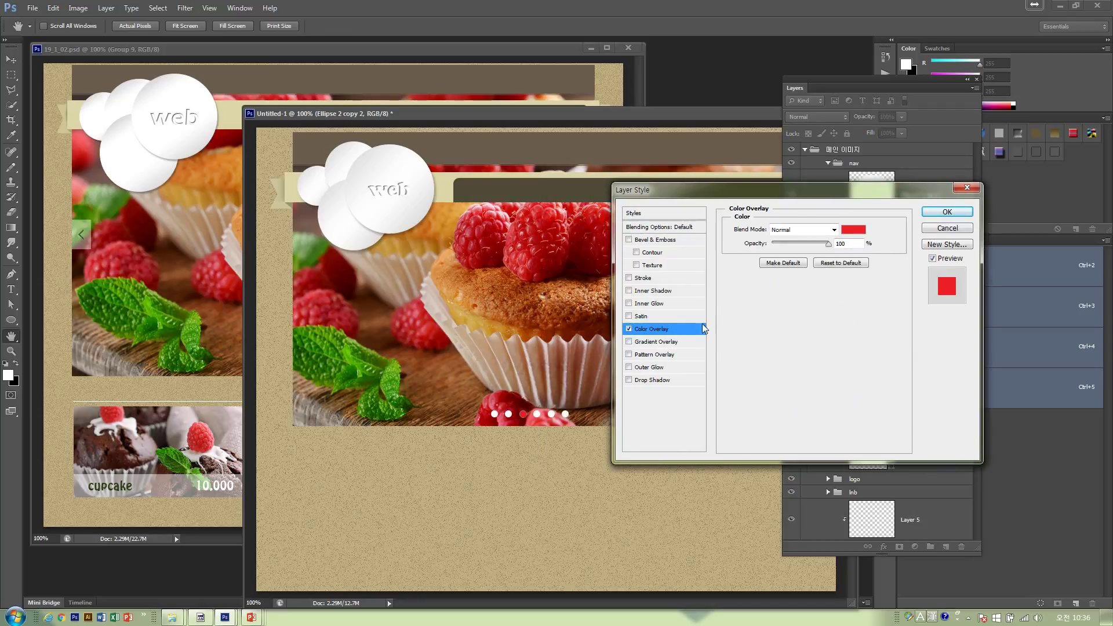
left_click(847, 231)
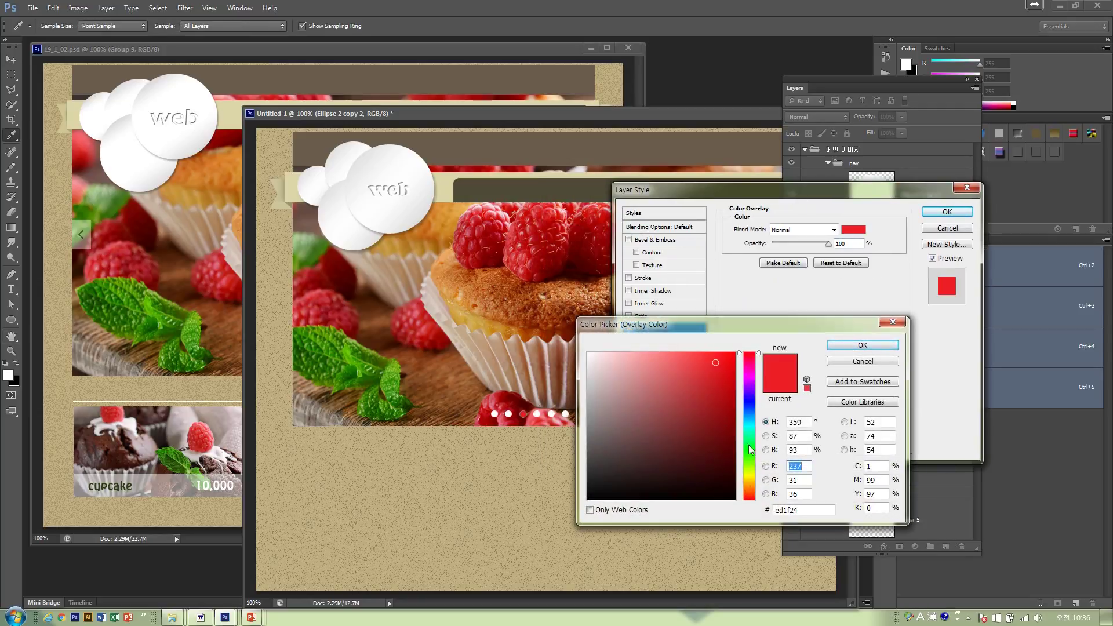
left_click(752, 478)
left_click(716, 448)
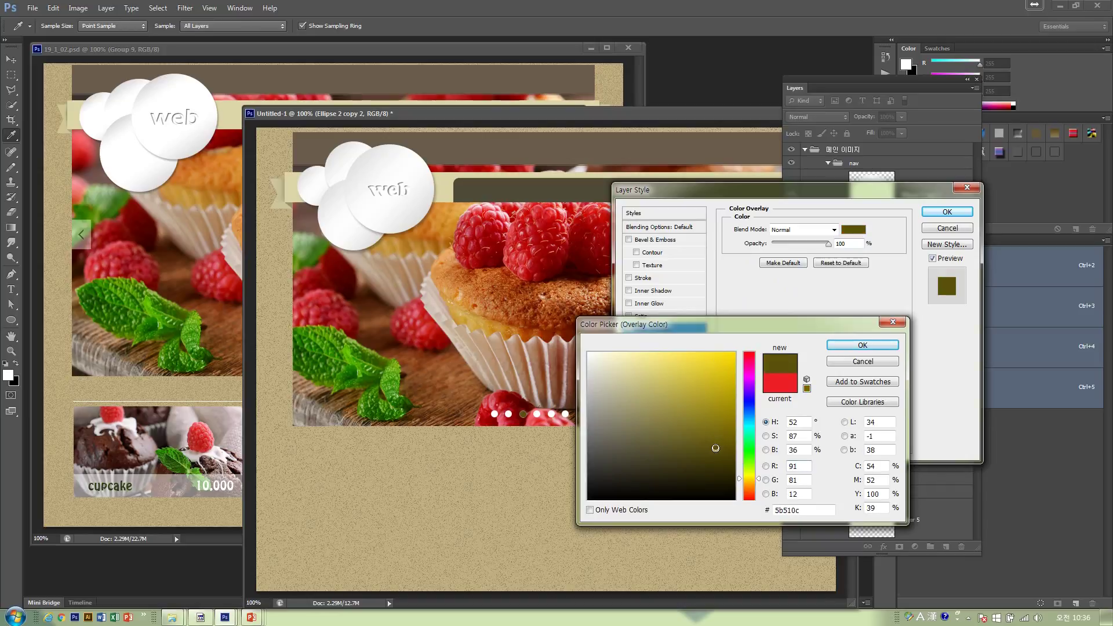
left_click(858, 346)
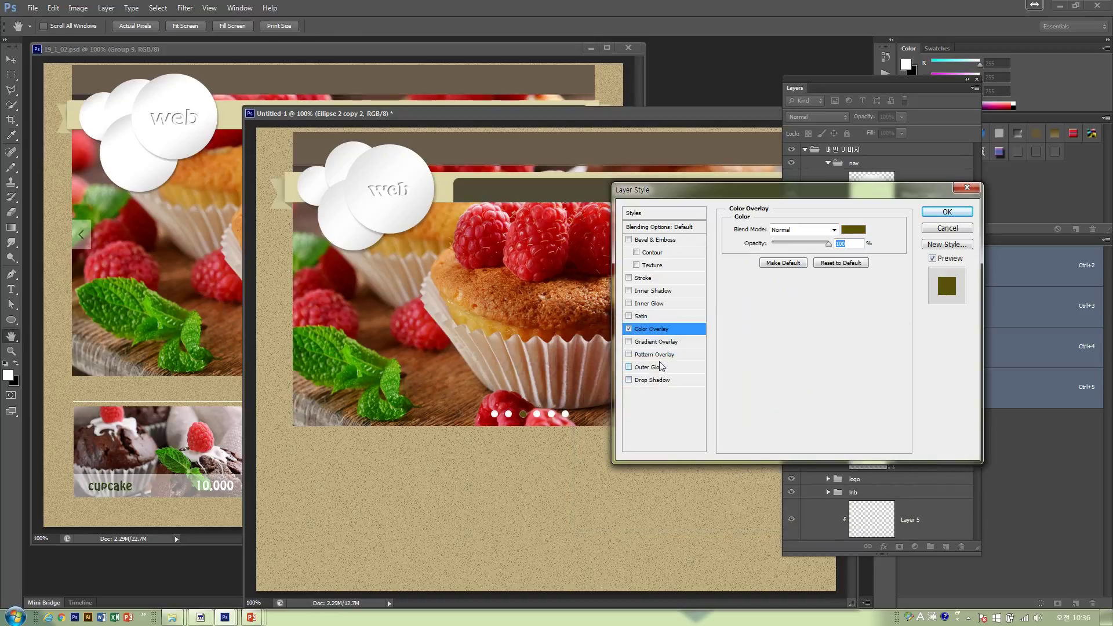
Add a white outside Stroke of 2 px to the third dot and apply its layer style
left_click(644, 278)
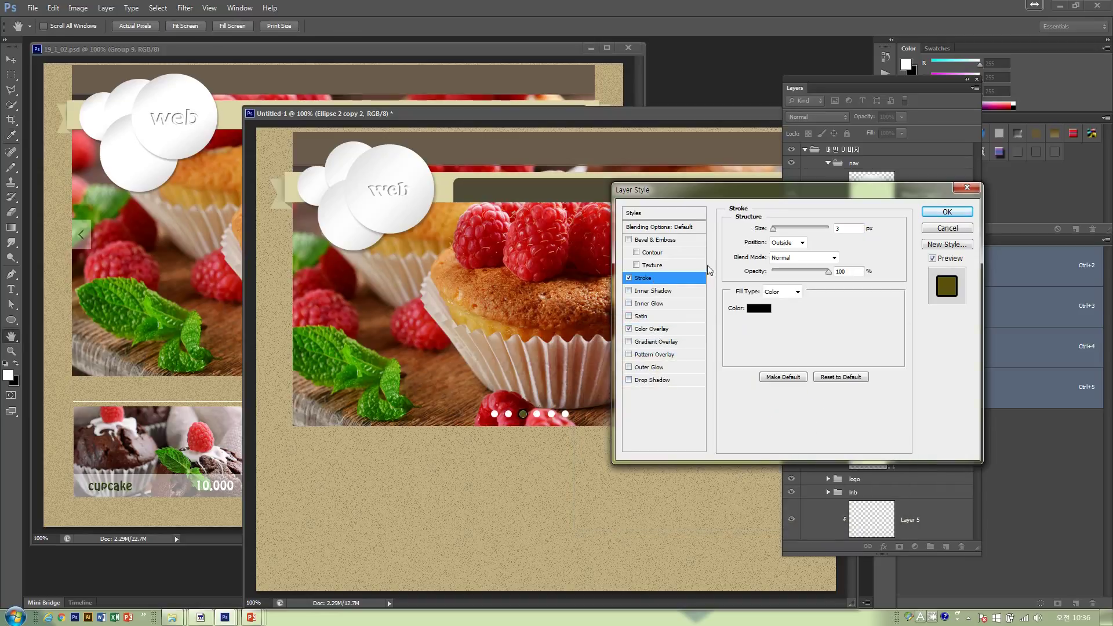
left_click(759, 308)
left_click(590, 354)
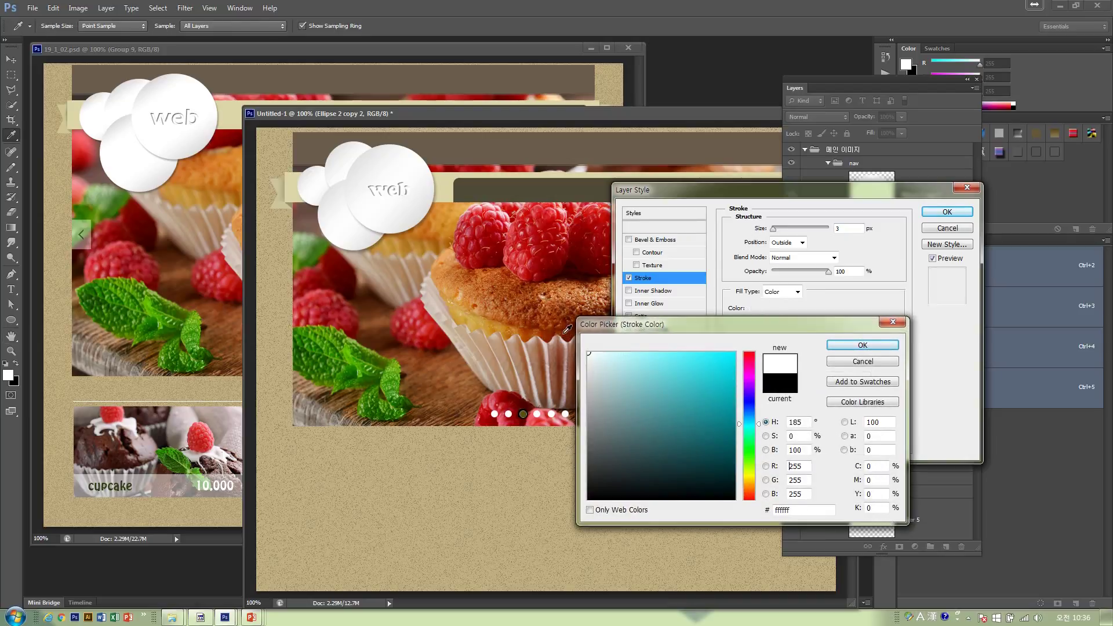
key("Return")
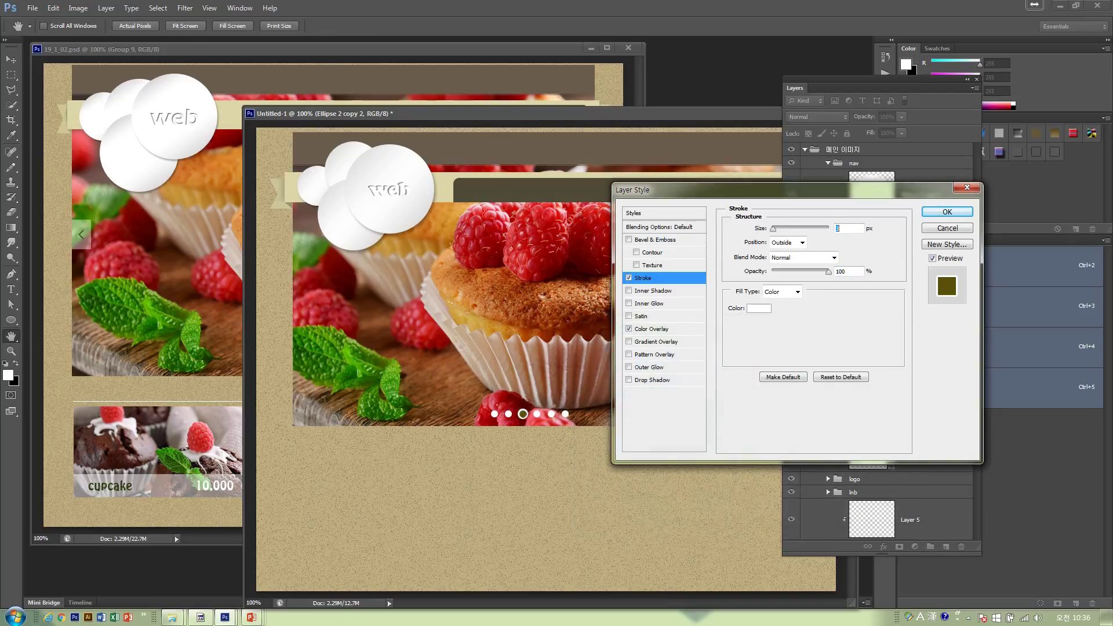
type("2")
left_click(947, 212)
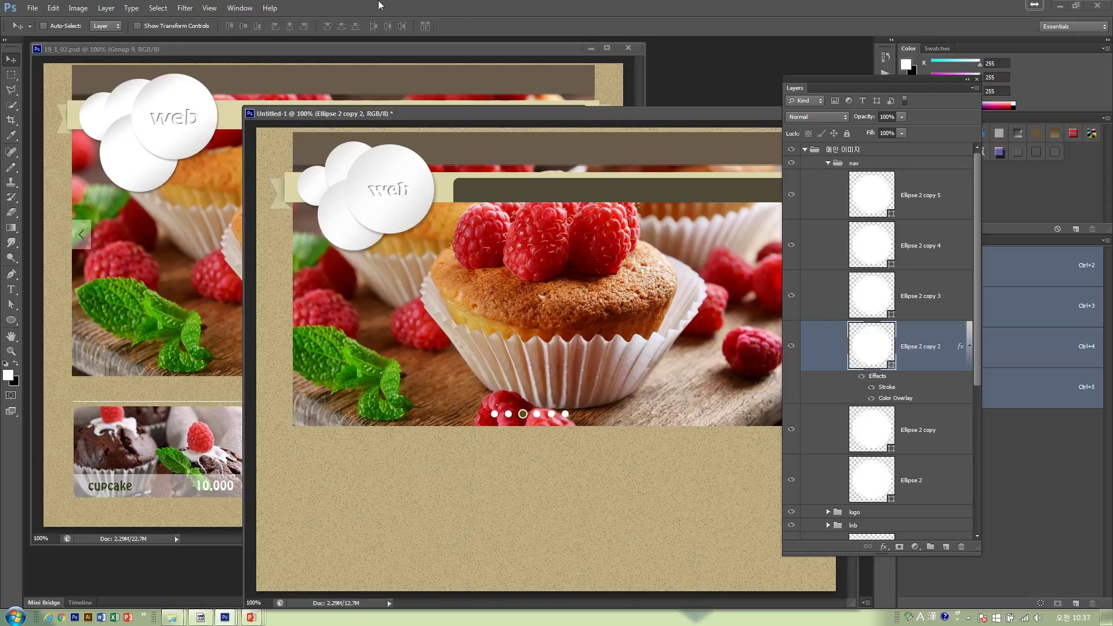
Check the reference page, collapse the main image group and create a new group named "best" above it
left_click(254, 55)
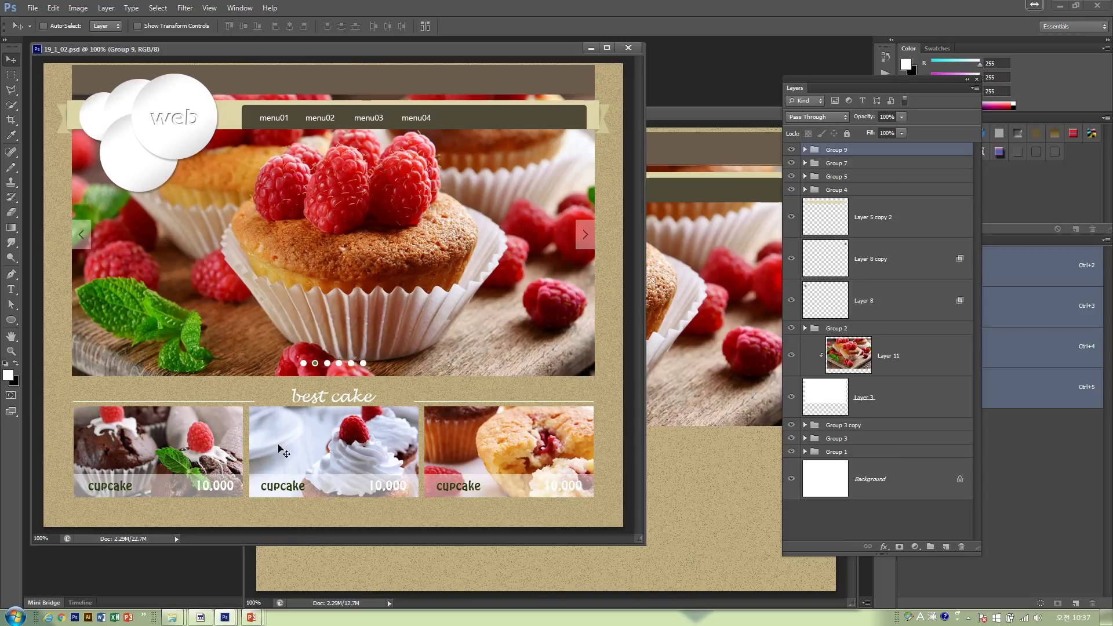
left_click(657, 121)
left_click(805, 149)
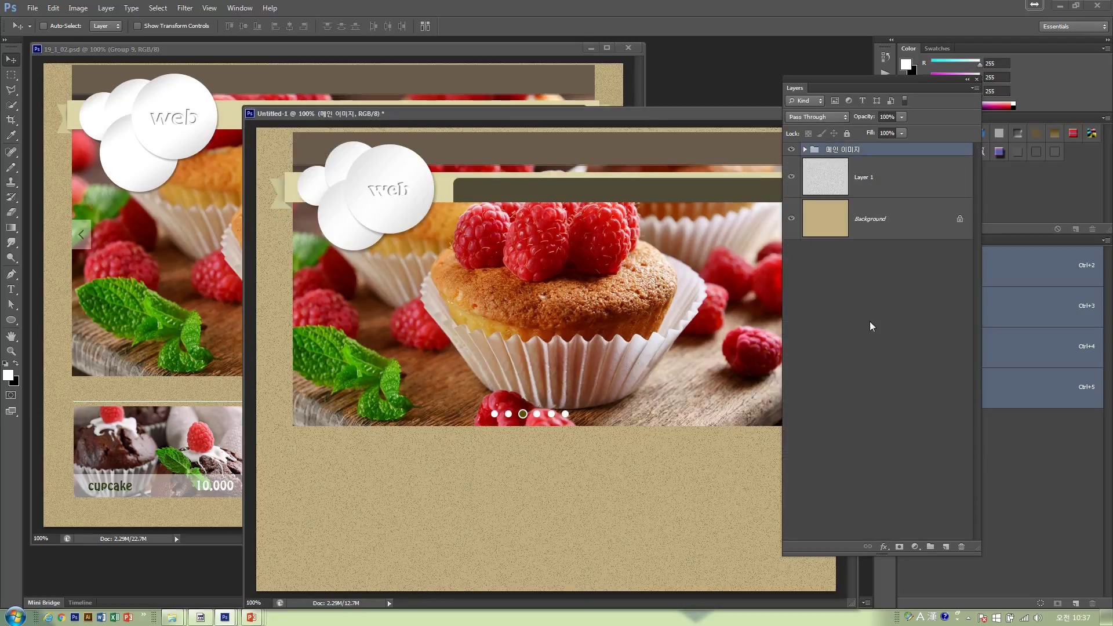
left_click(931, 547)
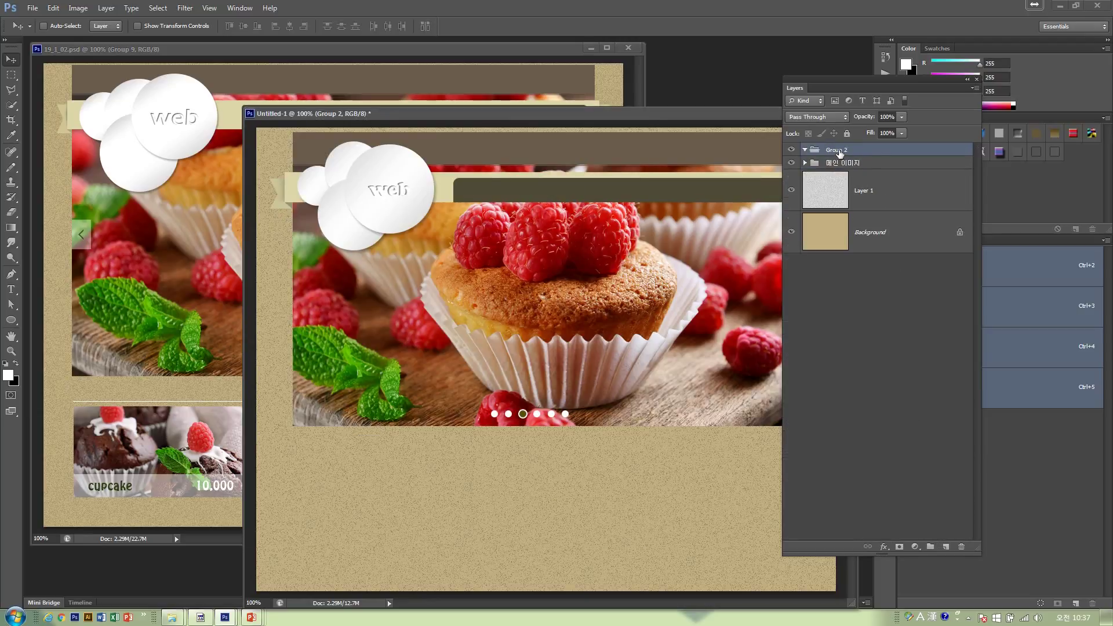
double_click(839, 151)
type("best")
key("Return")
Create another group, nest it inside the best group and name it "01"
left_click(937, 546)
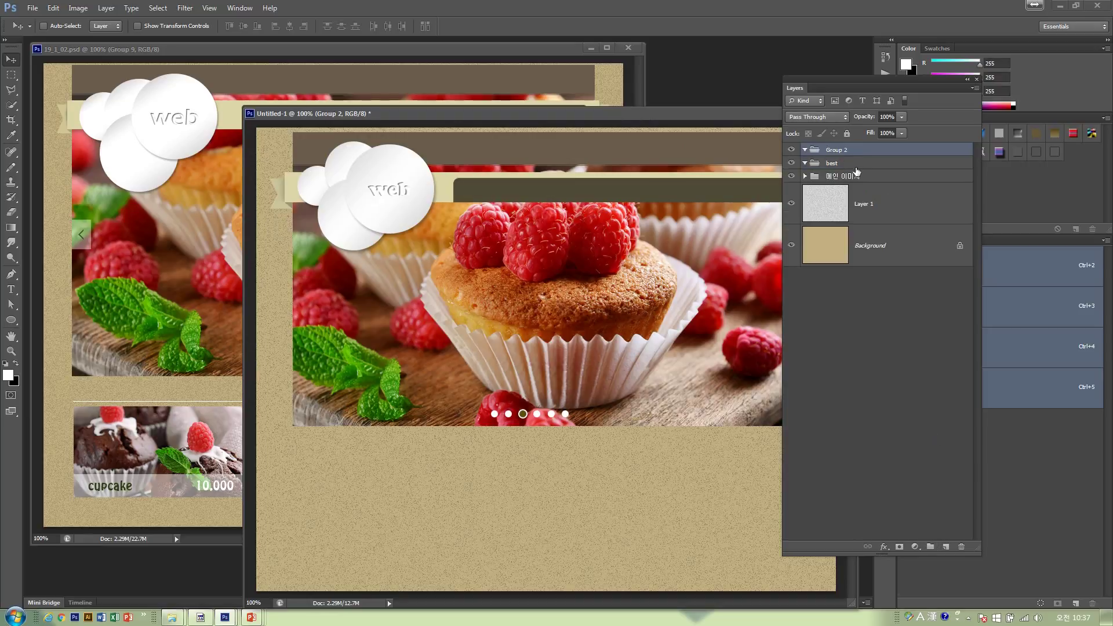
left_click_drag(844, 152, 833, 163)
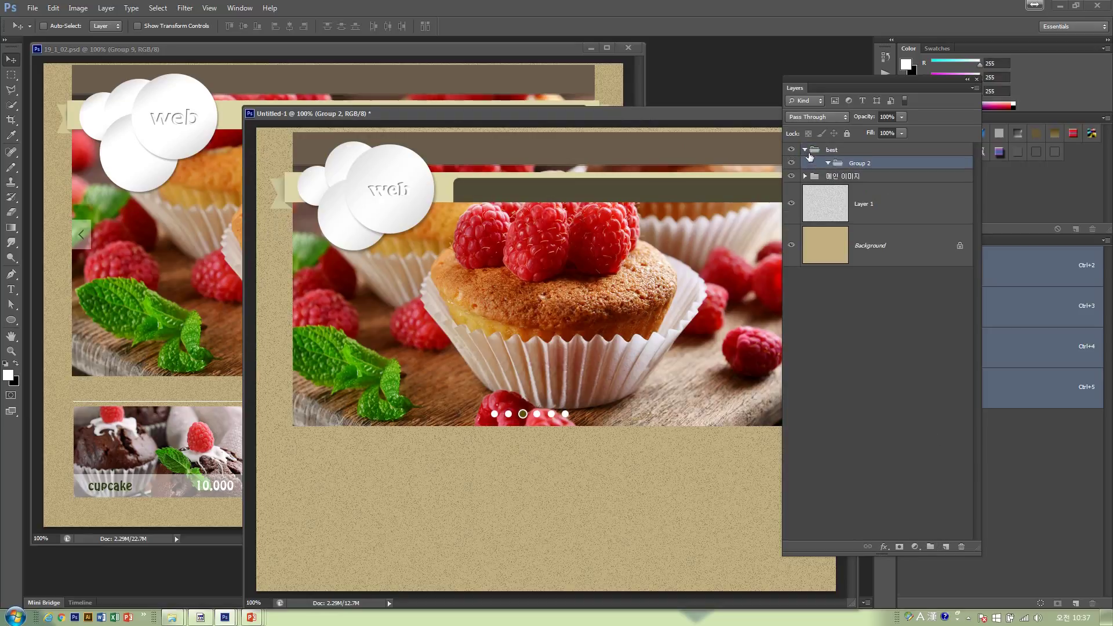
double_click(855, 162)
type("1")
key("Return")
Add a layer in group 01 and fill a rectangular selection with white below the main photo, aligned with its left edge, and deselect
left_click(945, 546)
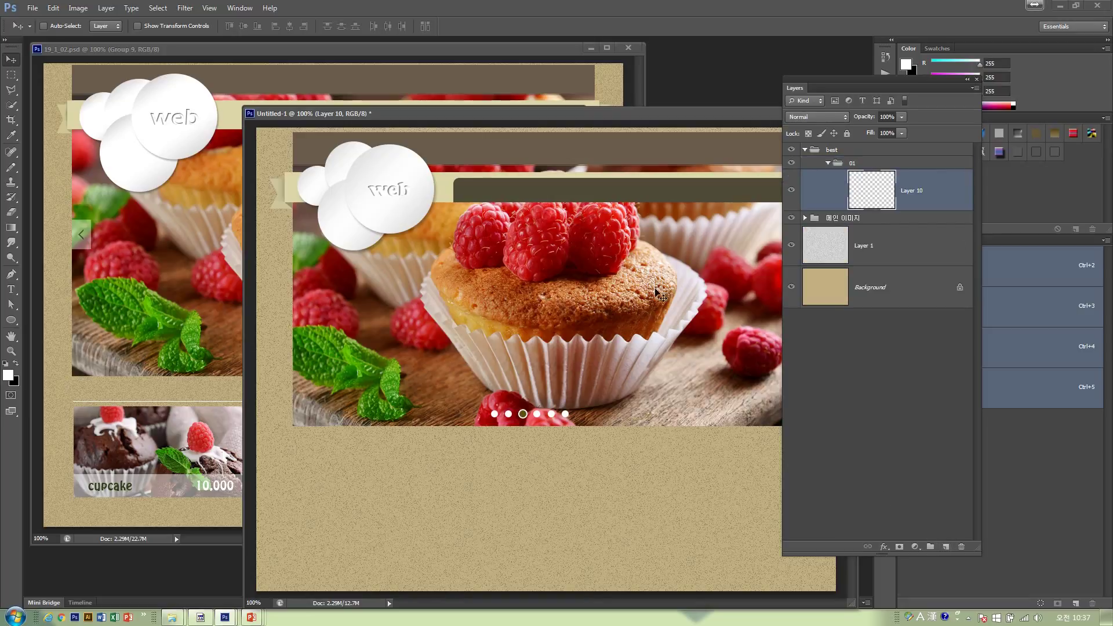
left_click_drag(400, 113, 309, 93)
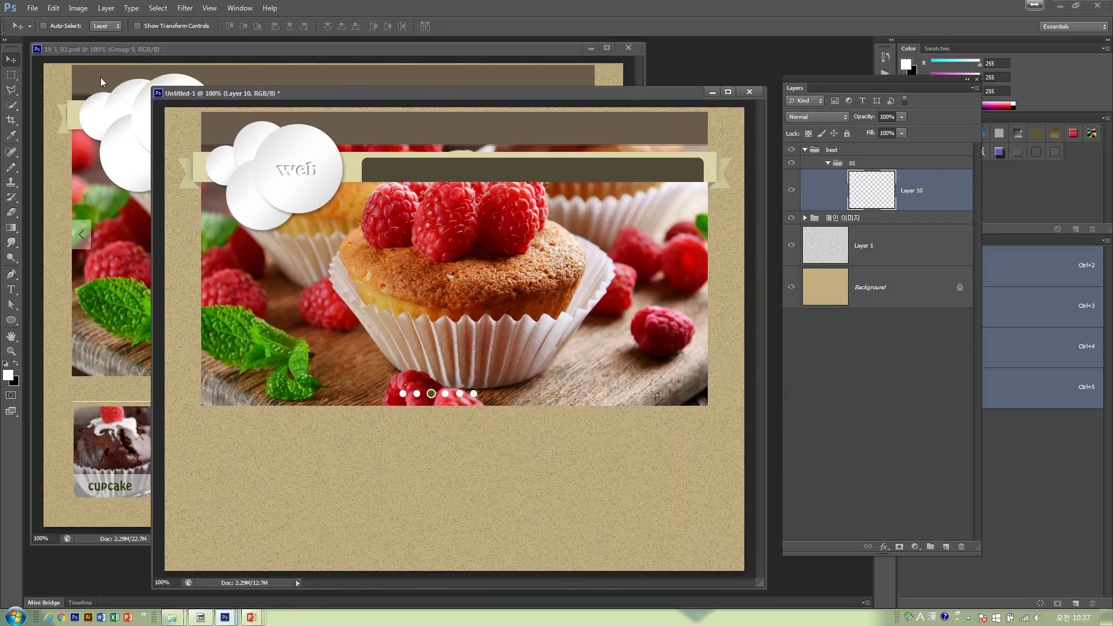
left_click(11, 75)
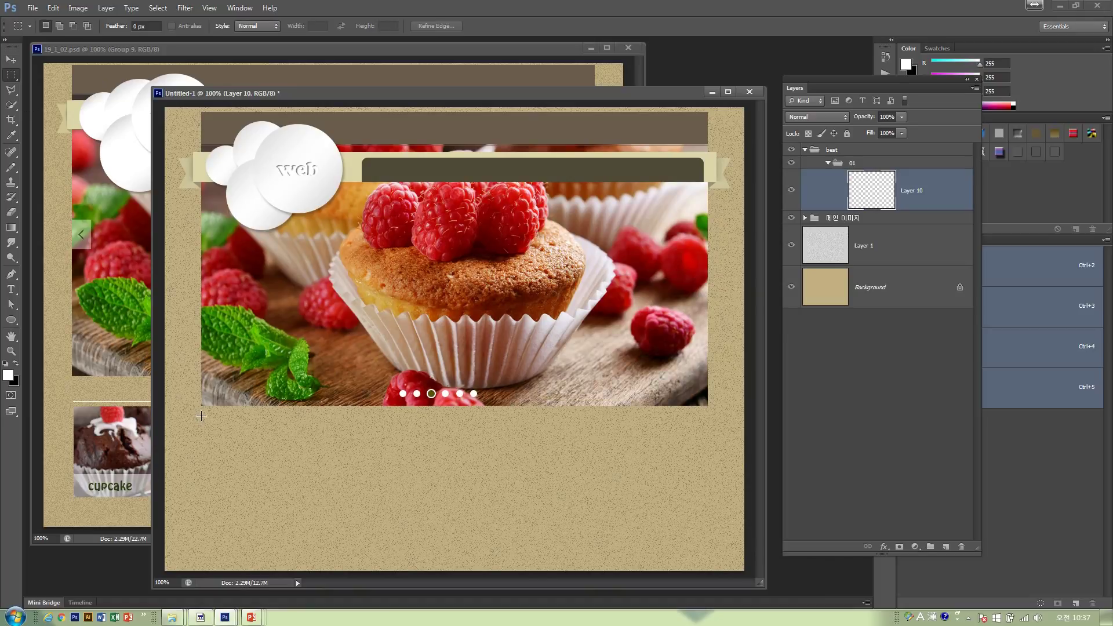
left_click_drag(201, 417, 339, 495)
key("alt+BackSpace")
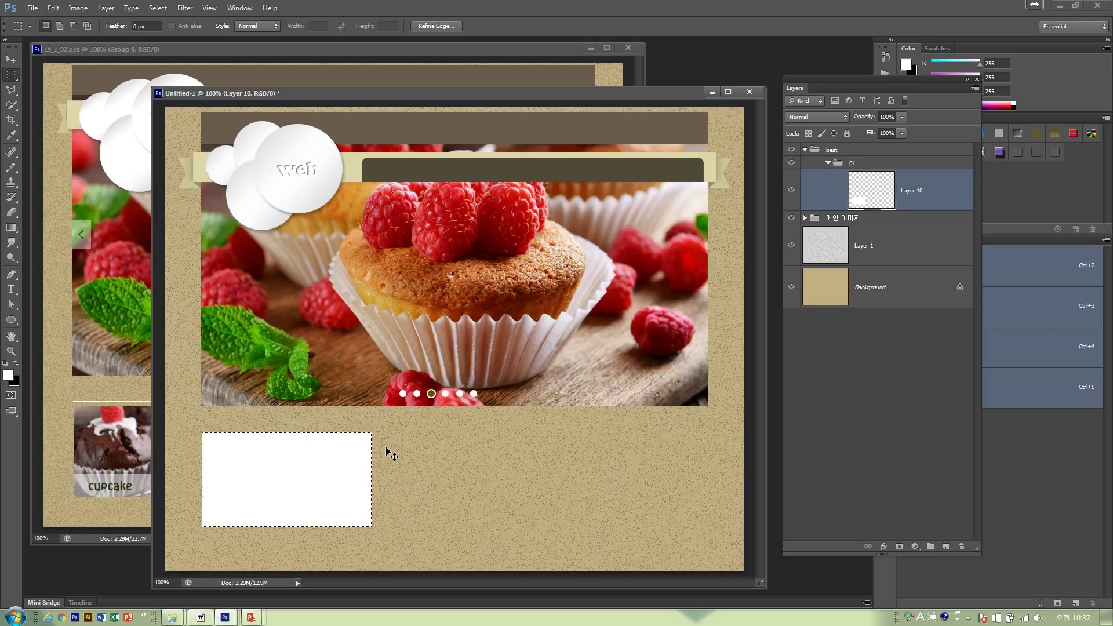
key("ctrl+d")
Preview the cupcake images in the res folder and open 343424348.jpg
key("ctrl+o")
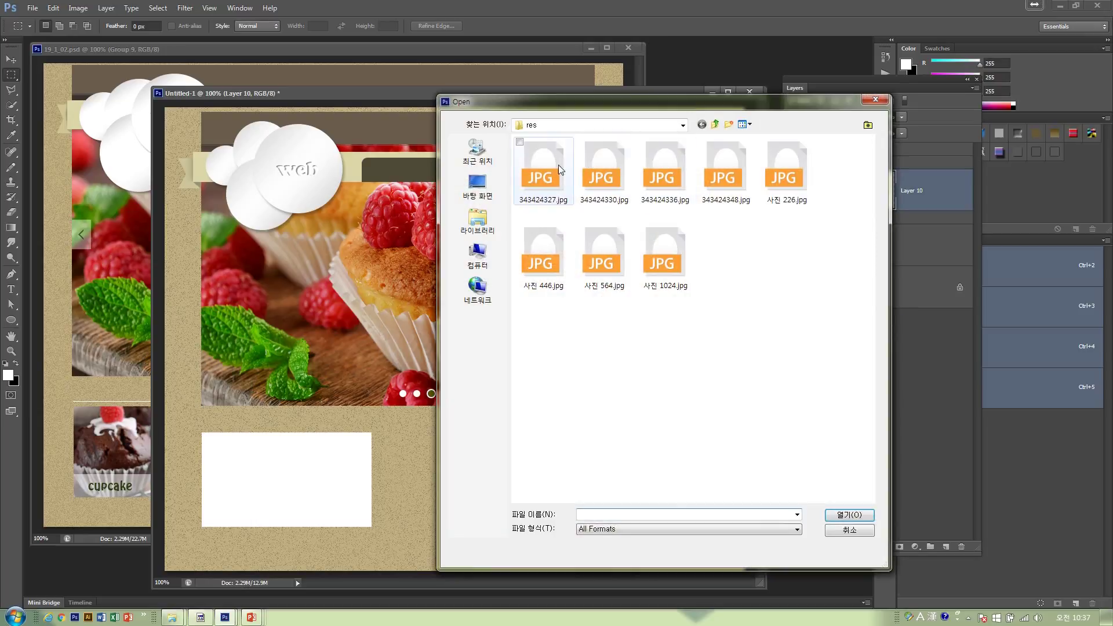
right_click(555, 165)
right_click(660, 163)
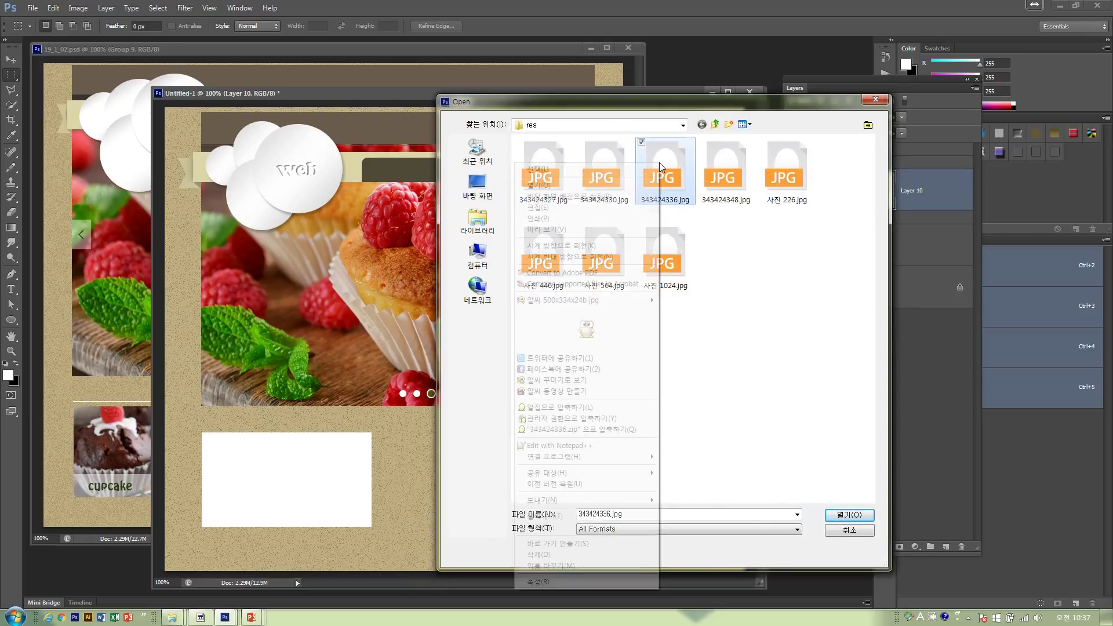
right_click(715, 167)
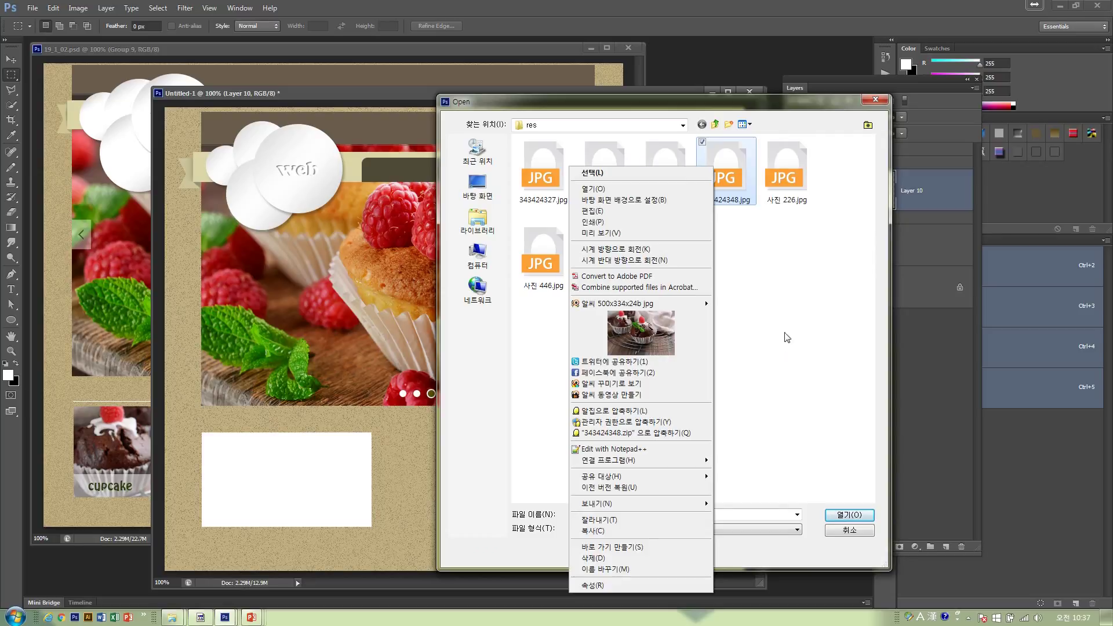
left_click(741, 188)
left_click(835, 514)
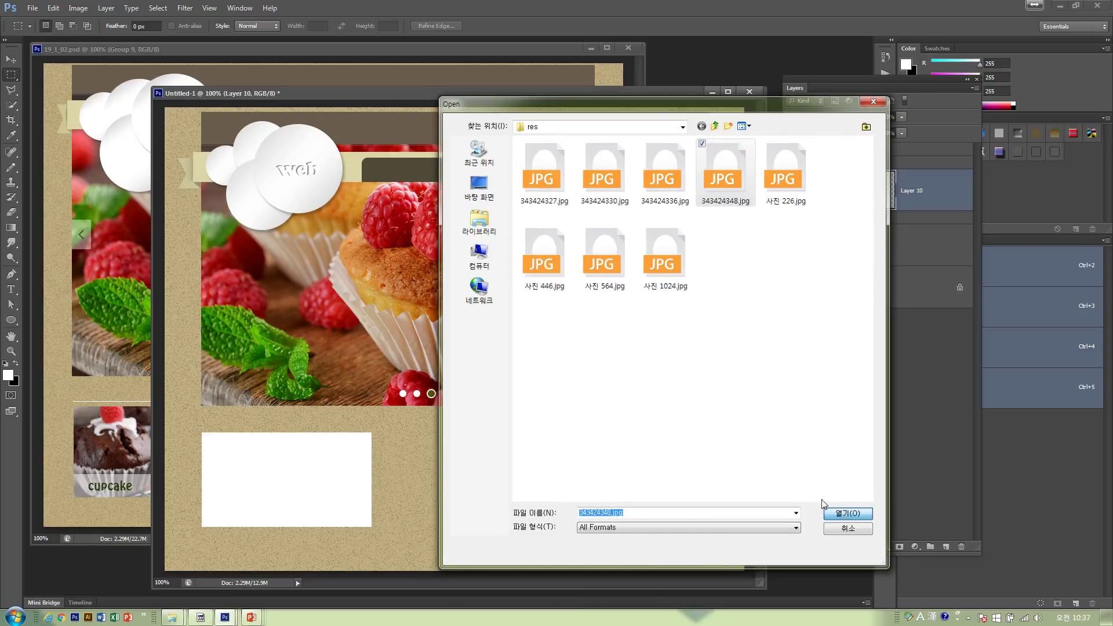
Bring the chocolate cupcake photo into the page, clip it to the white rectangle, position it inside and move the window to uncover the reference page
left_click_drag(343, 109, 571, 215)
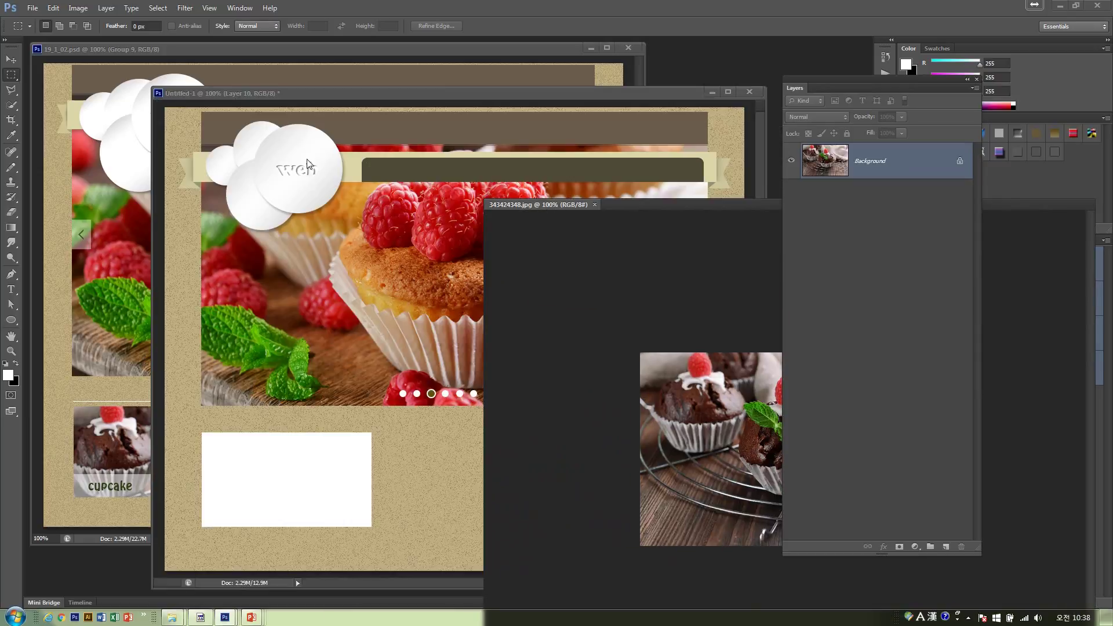
key("v")
left_click_drag(562, 364, 314, 530)
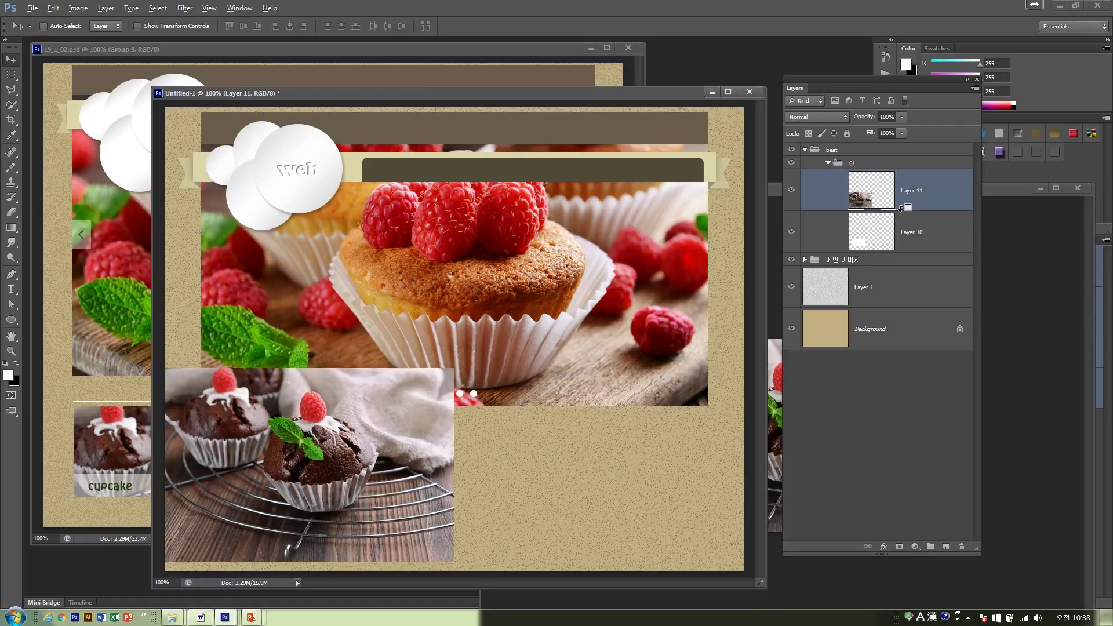
left_click(900, 207, "alt")
left_click_drag(349, 469, 299, 502)
left_click_drag(318, 95, 430, 74)
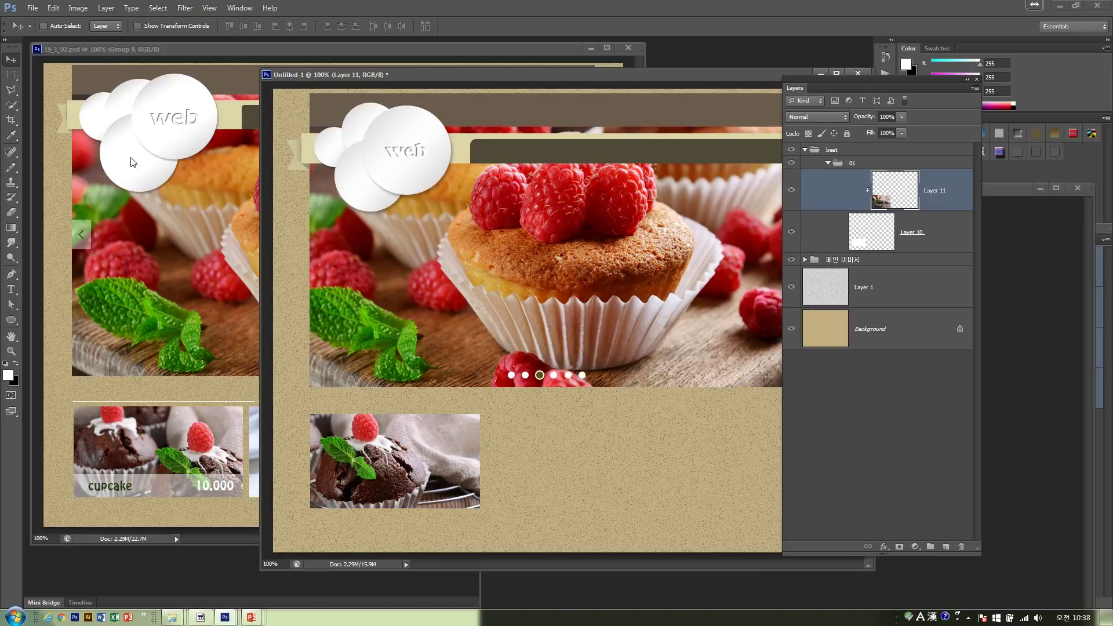
Add a white-filled rectangular strip on a new layer across the thumbnail's lower edge, deselect, and clip it to the thumbnail
left_click(10, 75)
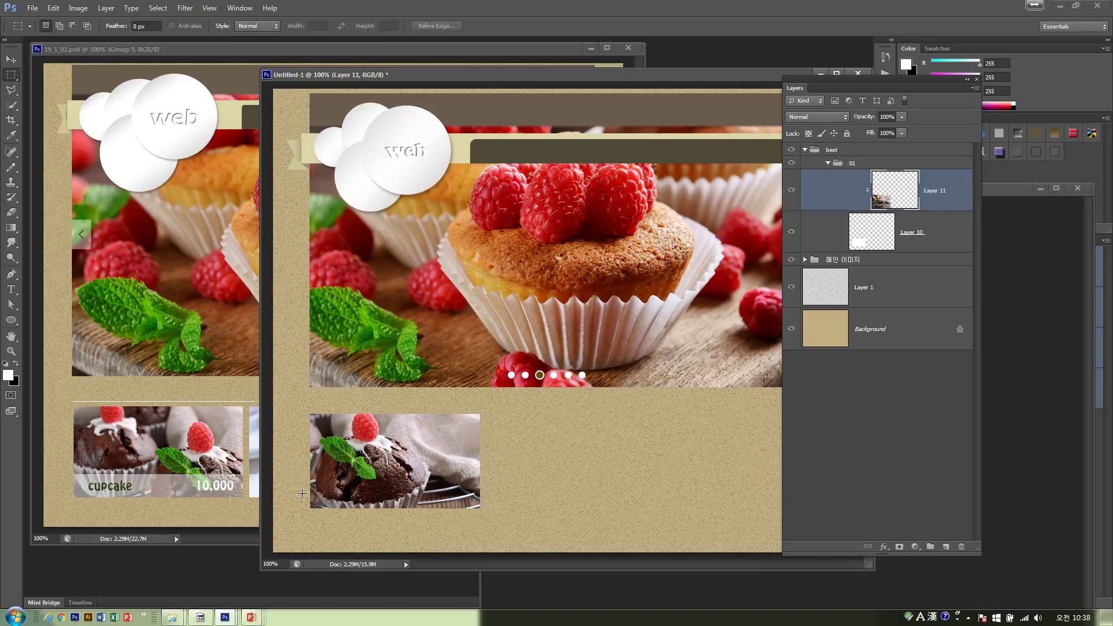
left_click_drag(304, 484, 484, 510)
left_click(946, 546)
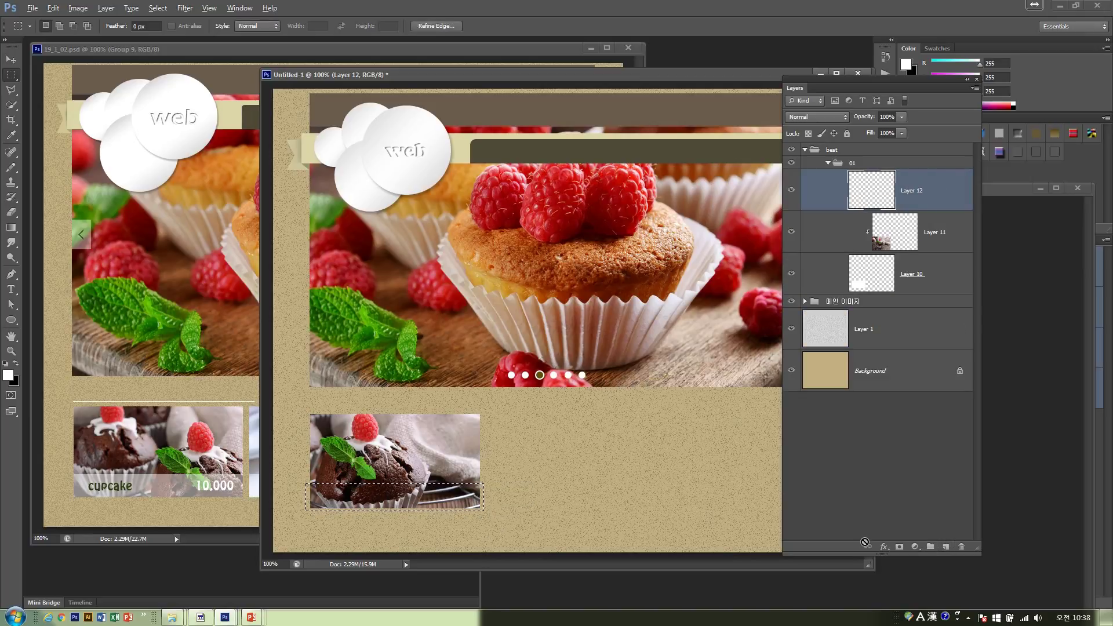
key("alt+BackSpace")
key("ctrl+d")
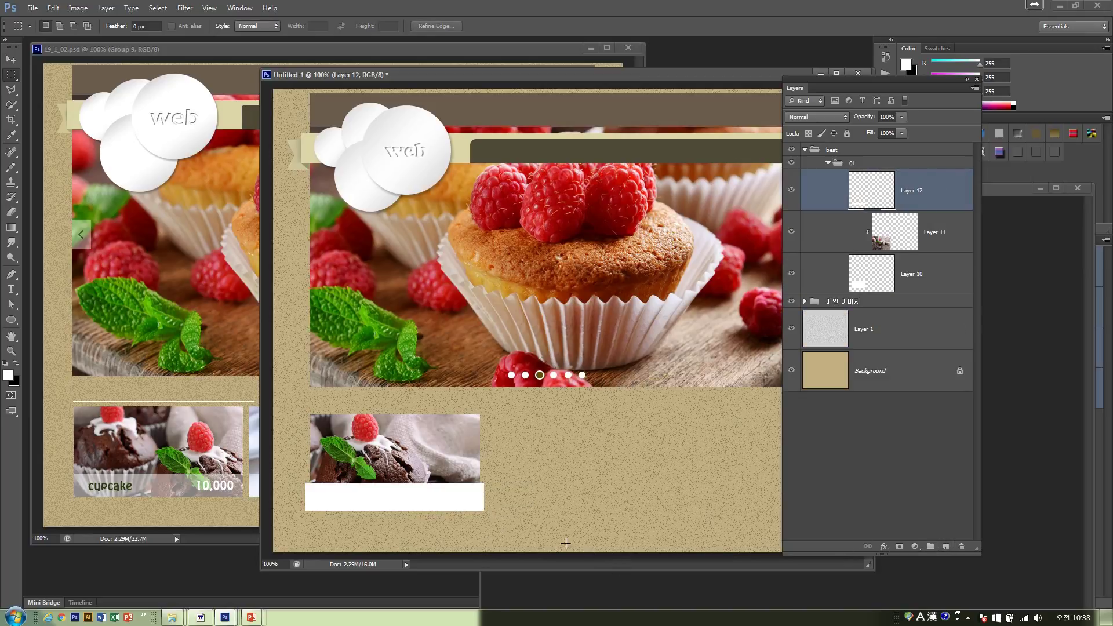
left_click(933, 212, "alt")
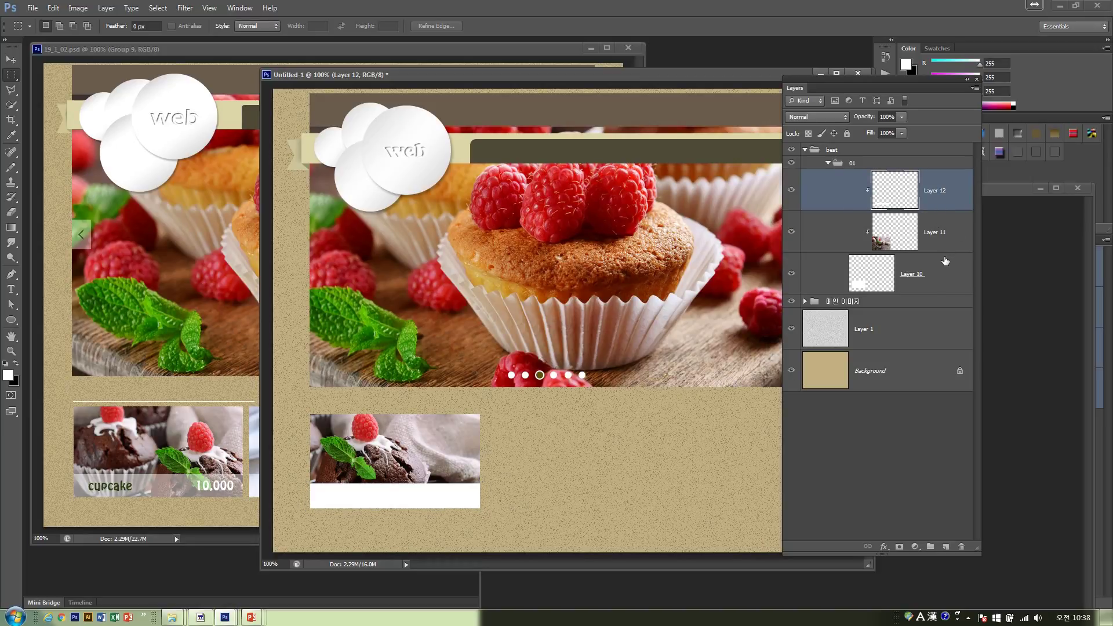
Set the white strip's opacity to 42% and compare it with the reference page, shifting the working window aside
left_click(901, 117)
left_click_drag(902, 130, 869, 133)
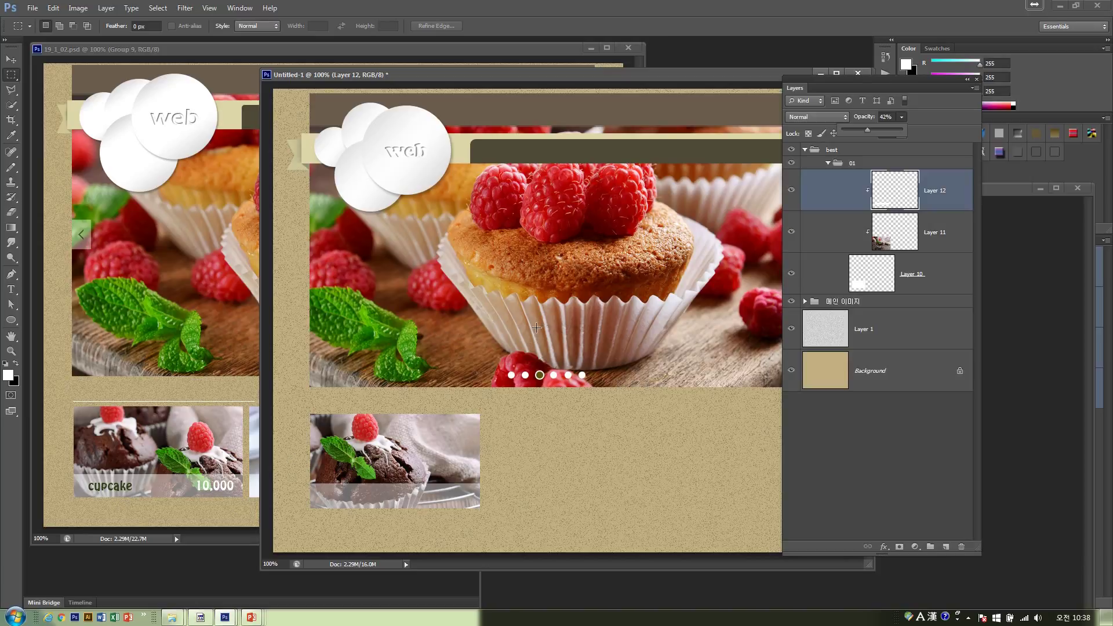
left_click(184, 57)
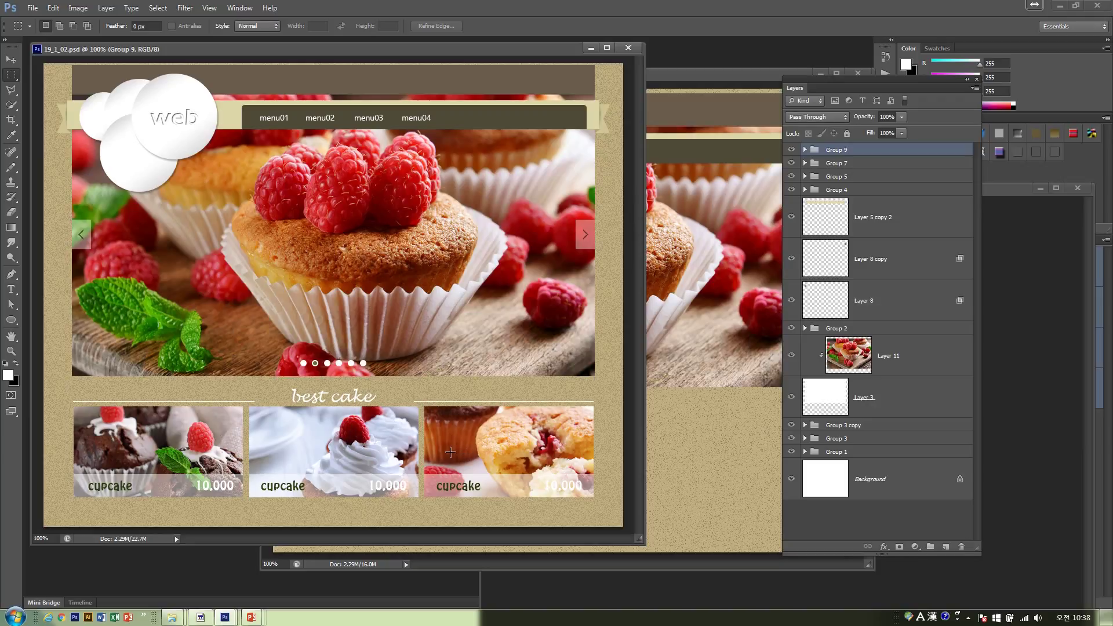
left_click(688, 74)
left_click_drag(673, 80, 613, 77)
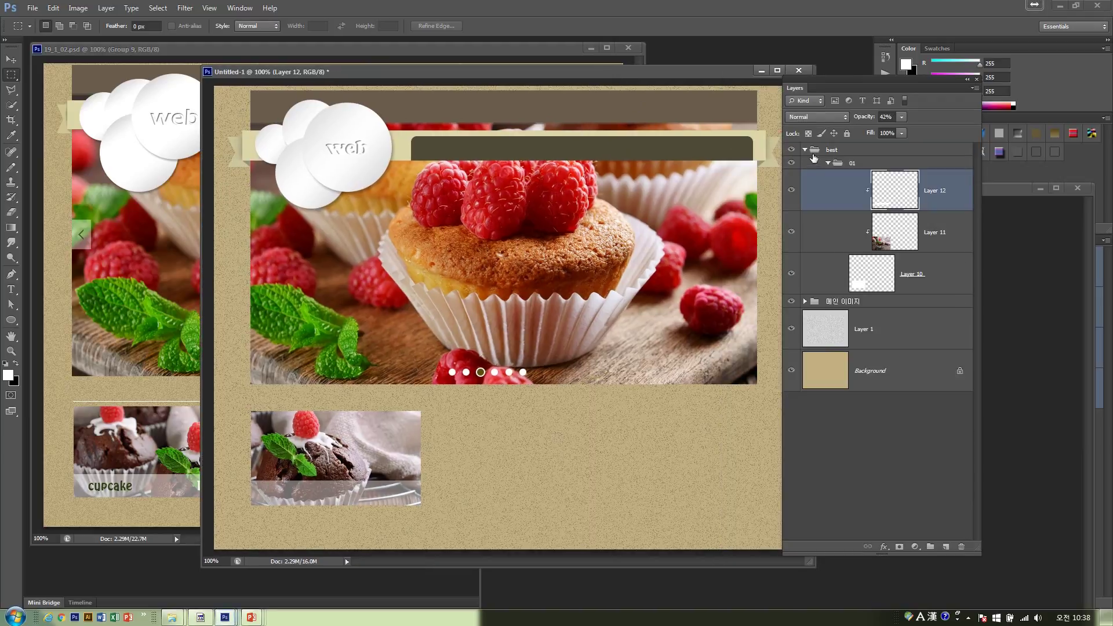
Collapse group 01 and duplicate it twice to form a row of three thumbnails, with the middle copy against the first thumbnail
left_click(828, 165)
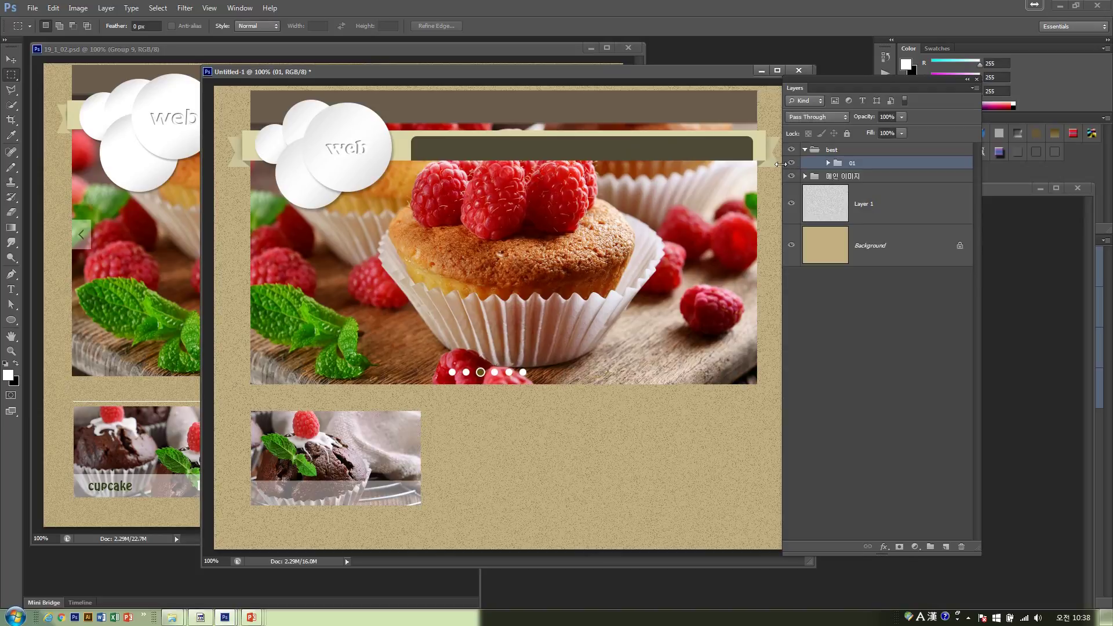
left_click(11, 59)
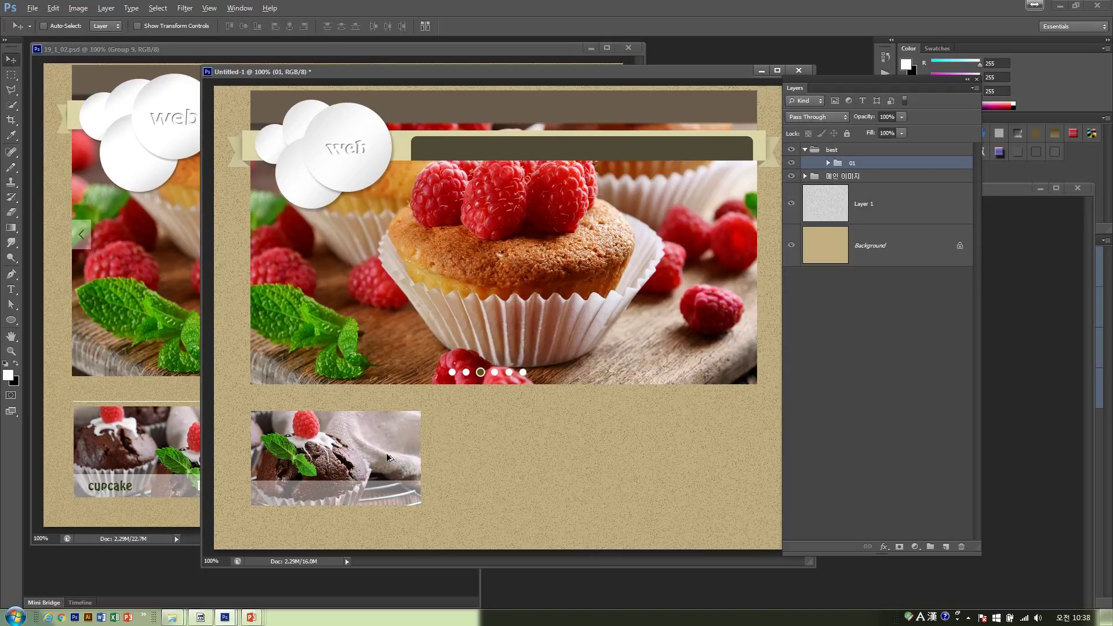
left_click_drag(342, 461, 636, 458)
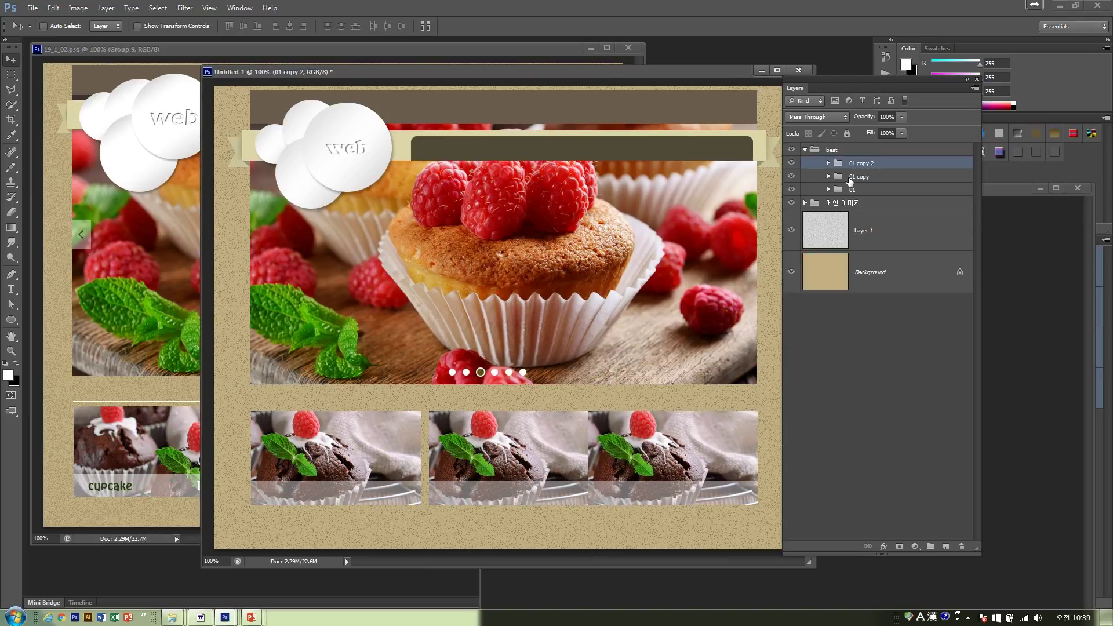
left_click_drag(540, 439, 524, 436)
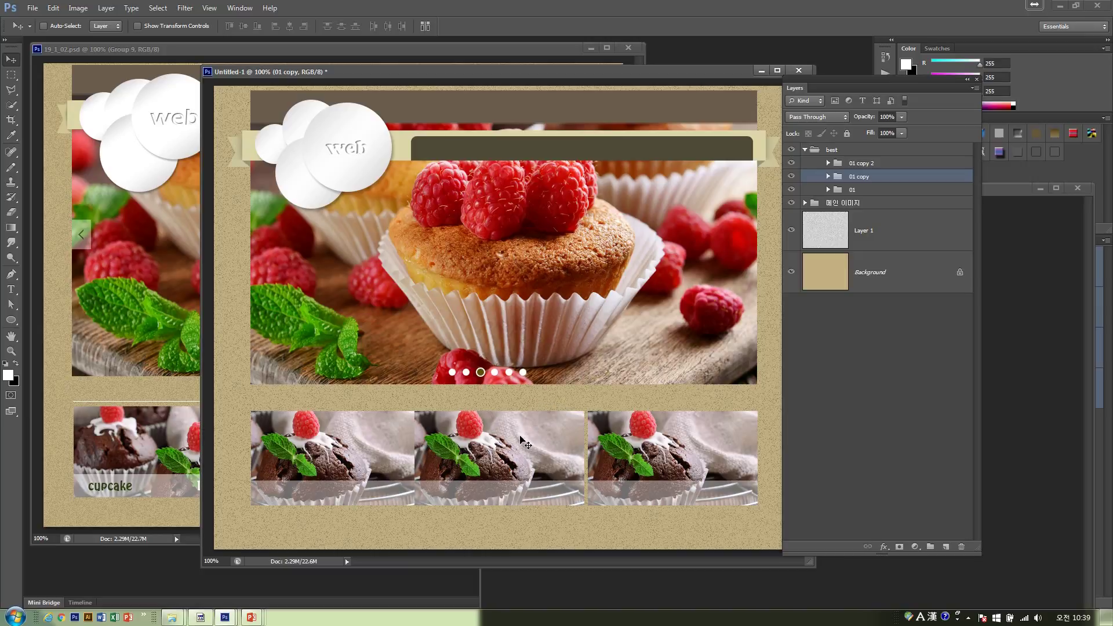
Even out the gaps by shifting both copied thumbnails about 20 px right and the last one 3 px further
left_click(865, 164, "shift")
key("shift+Right")
key("shift+Right")
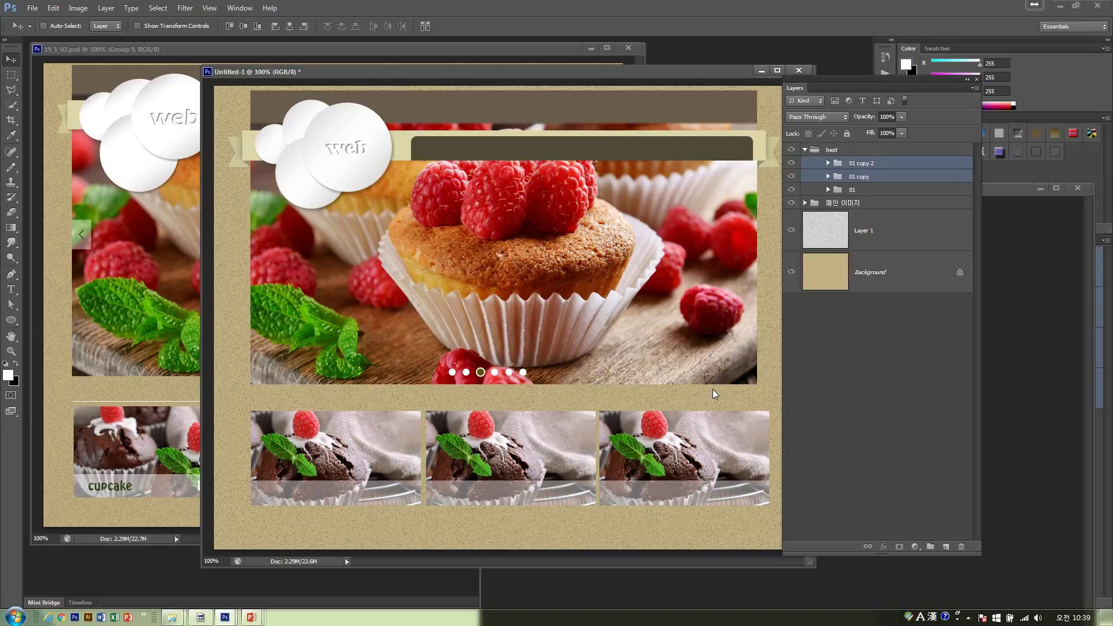
left_click(860, 166, "ctrl")
left_click(859, 166)
key("Right")
key("Right")
key("Right")
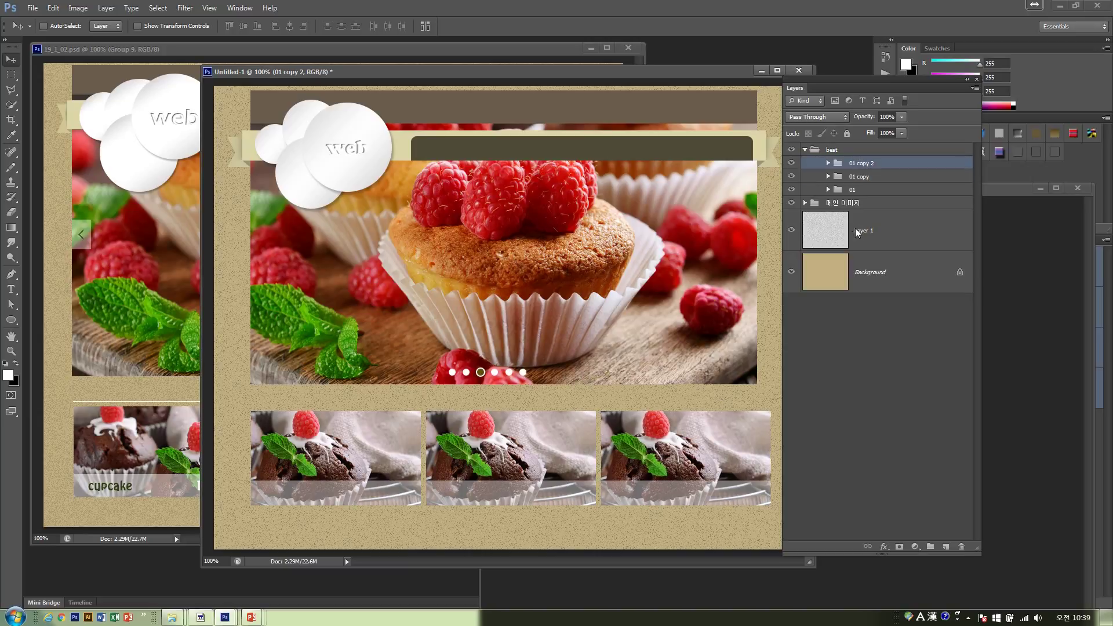
Select all three thumbnail groups and nudge them together about 11 px left and 4 px up to centre them under the main photo
left_click(909, 193, "shift")
key("Left")
key("Left")
key("Left")
key("Left")
key("Left")
key("Left")
key("Left")
key("Left")
key("Left")
key("Left")
key("Left")
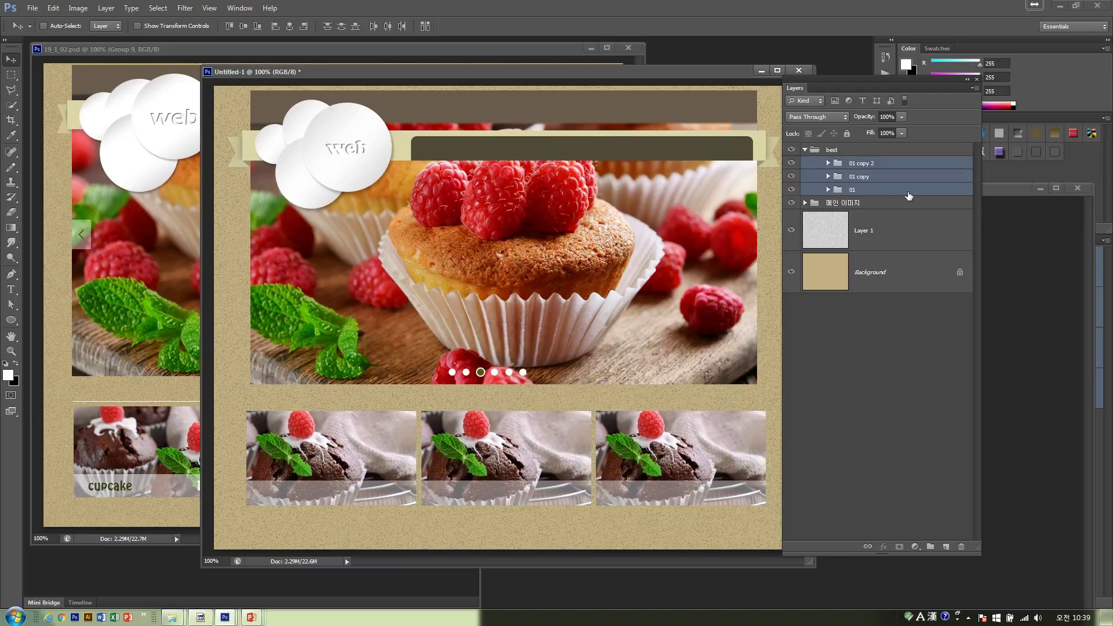
key("Up")
key("Up")
key("Up")
key("Up")
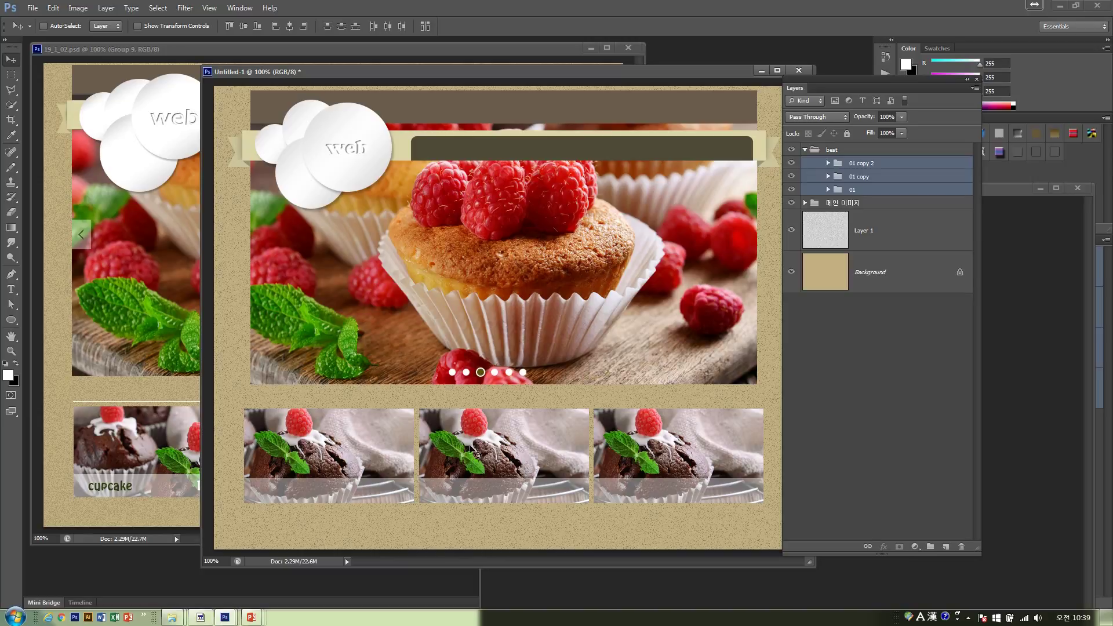
Keep Auto-Select set to Layer and select the chocolate cupcake photo layer in the middle thumbnail
left_click(863, 178)
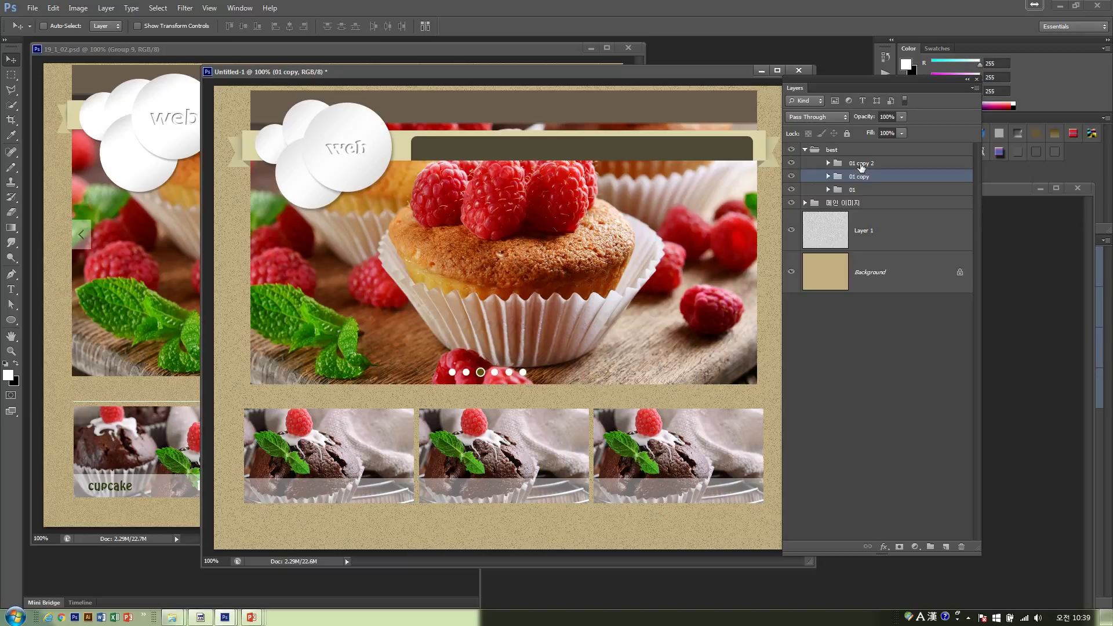
left_click(862, 165)
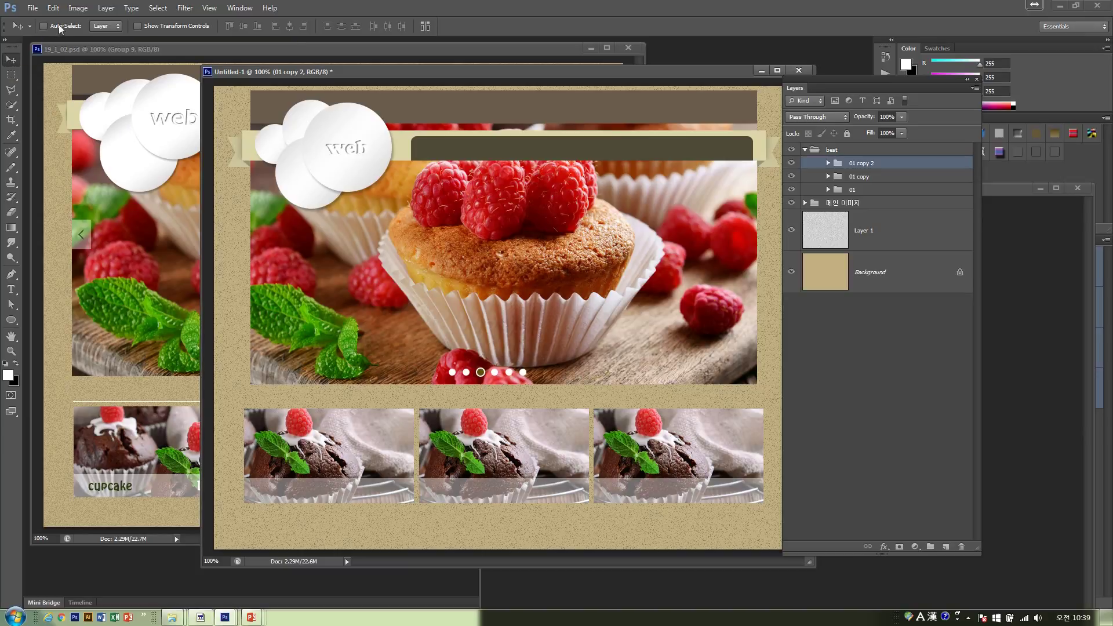
left_click(97, 28)
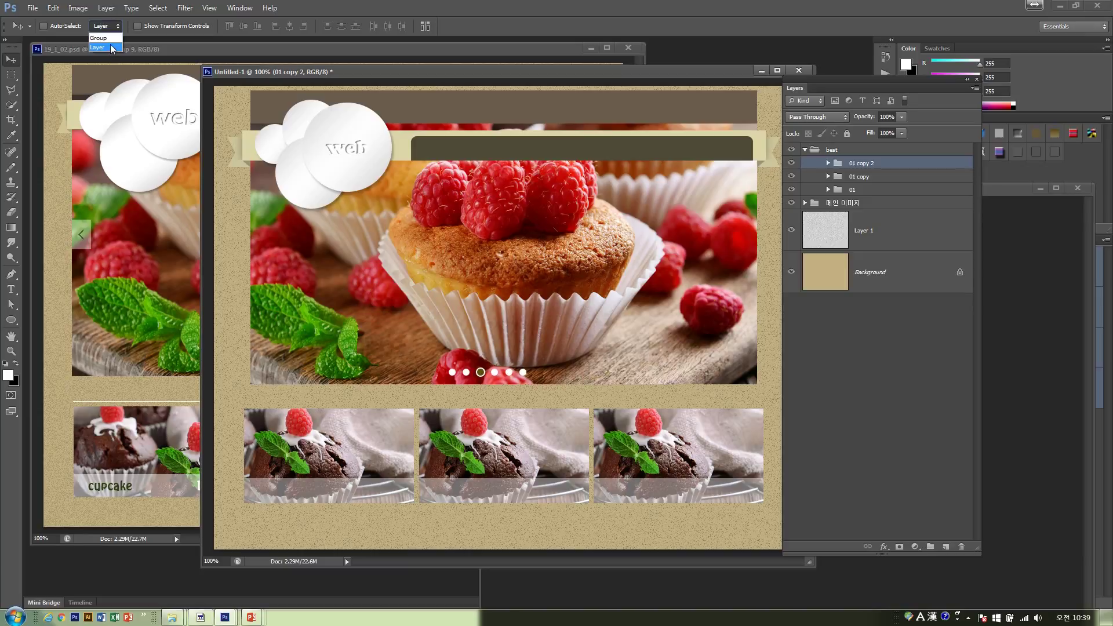
left_click(114, 48)
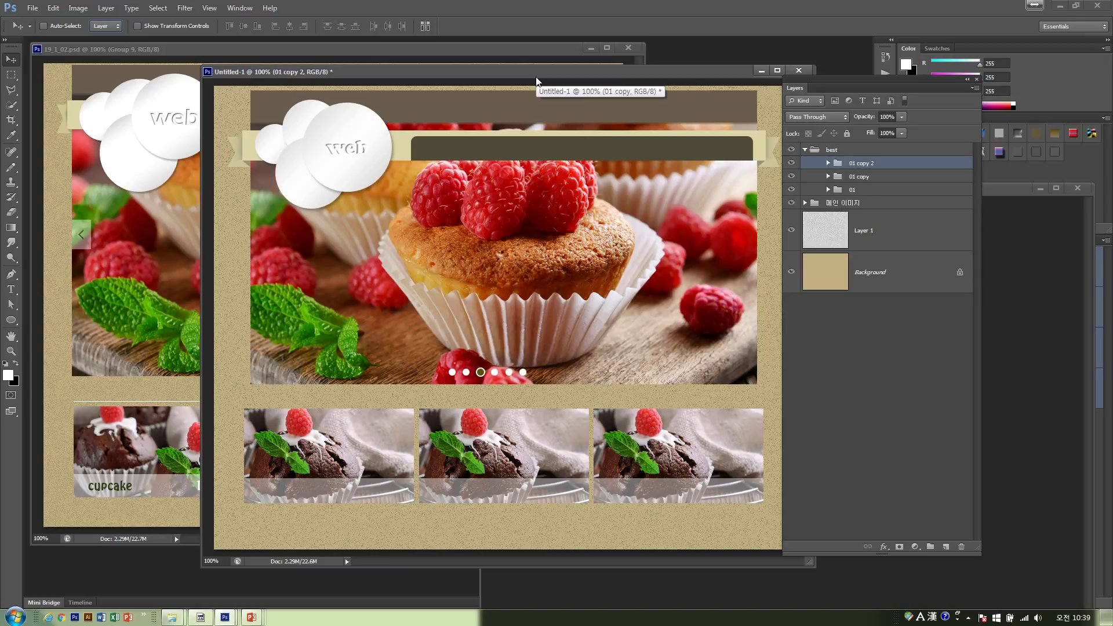
left_click(504, 445, "ctrl")
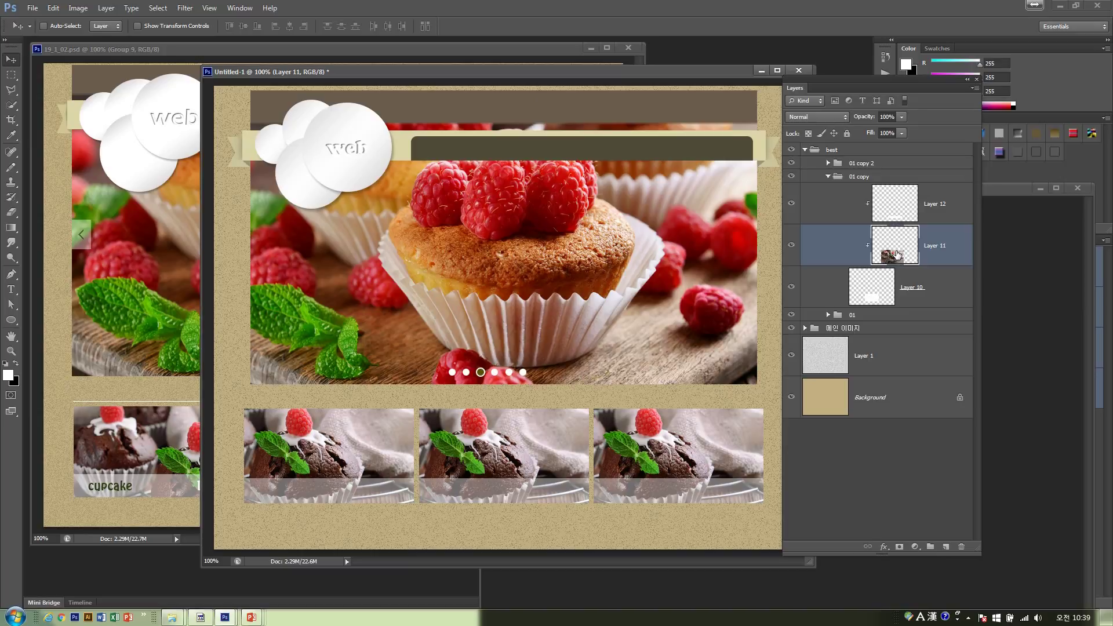
Move the page window to free space and close the 343424348.jpg photo
left_click_drag(510, 72, 437, 116)
left_click(758, 208)
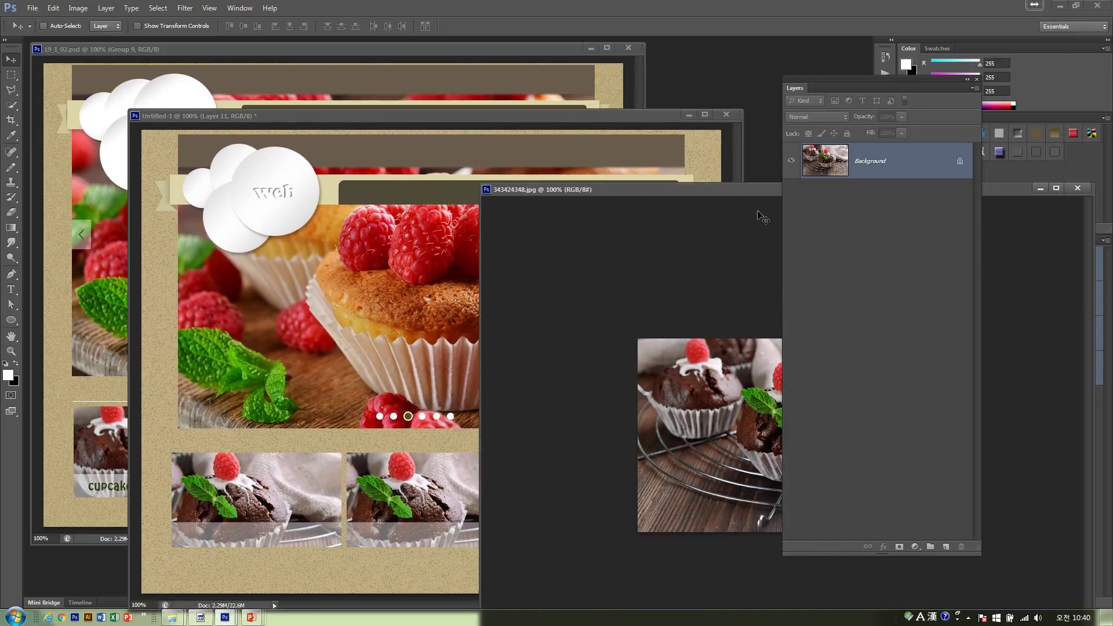
key("ctrl+w")
Preview the images in the res folder and open 343424330.jpg
key("ctrl+o")
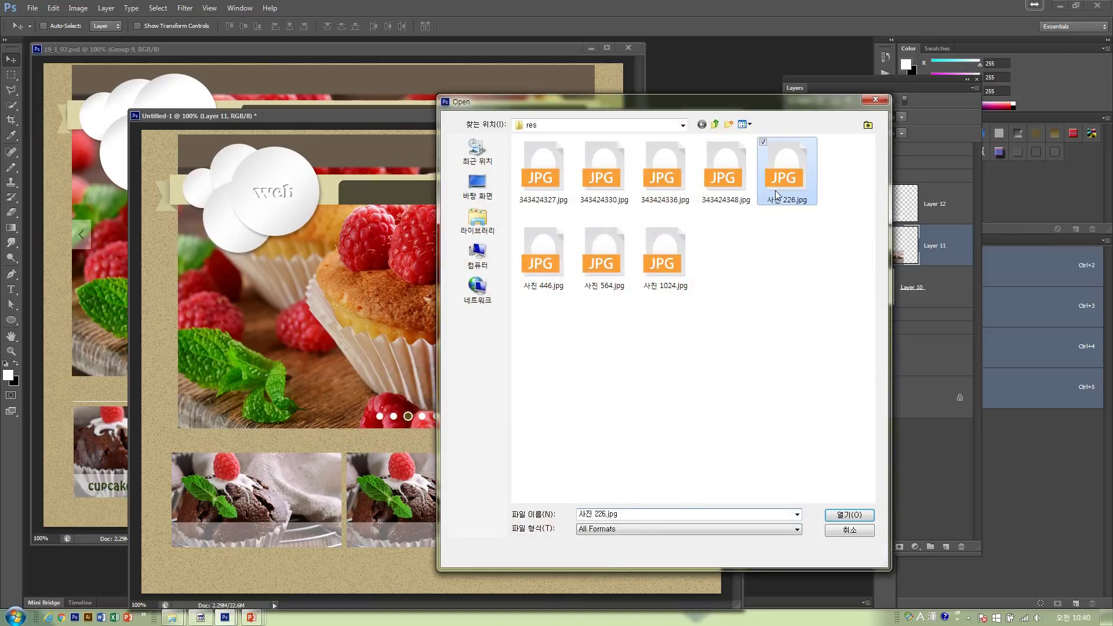
right_click(775, 190)
right_click(534, 262)
right_click(585, 256)
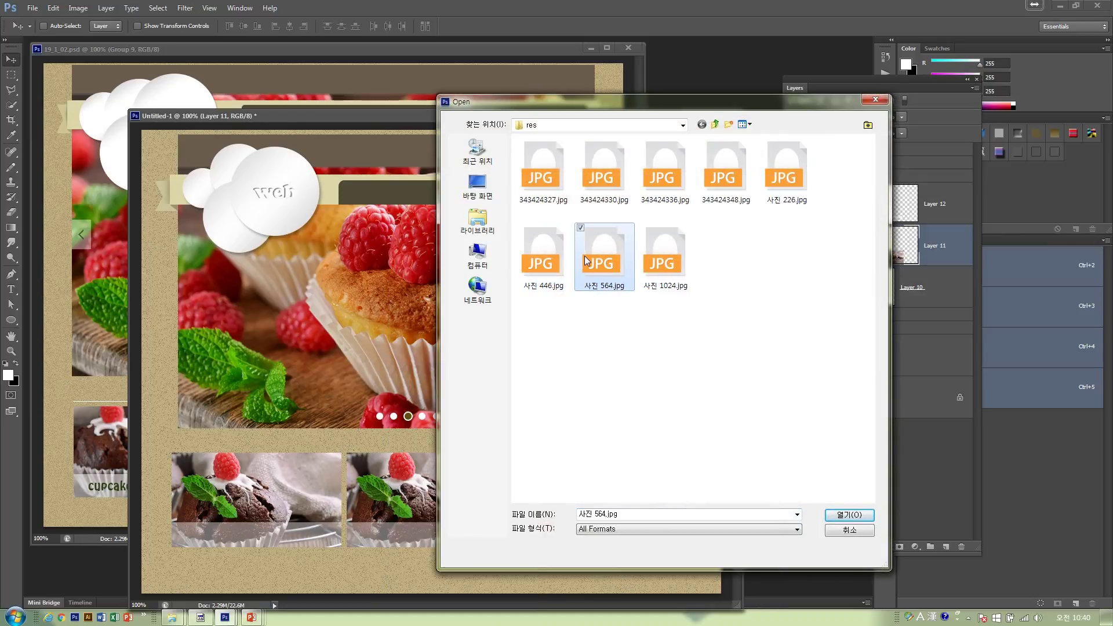
right_click(653, 257)
right_click(676, 195)
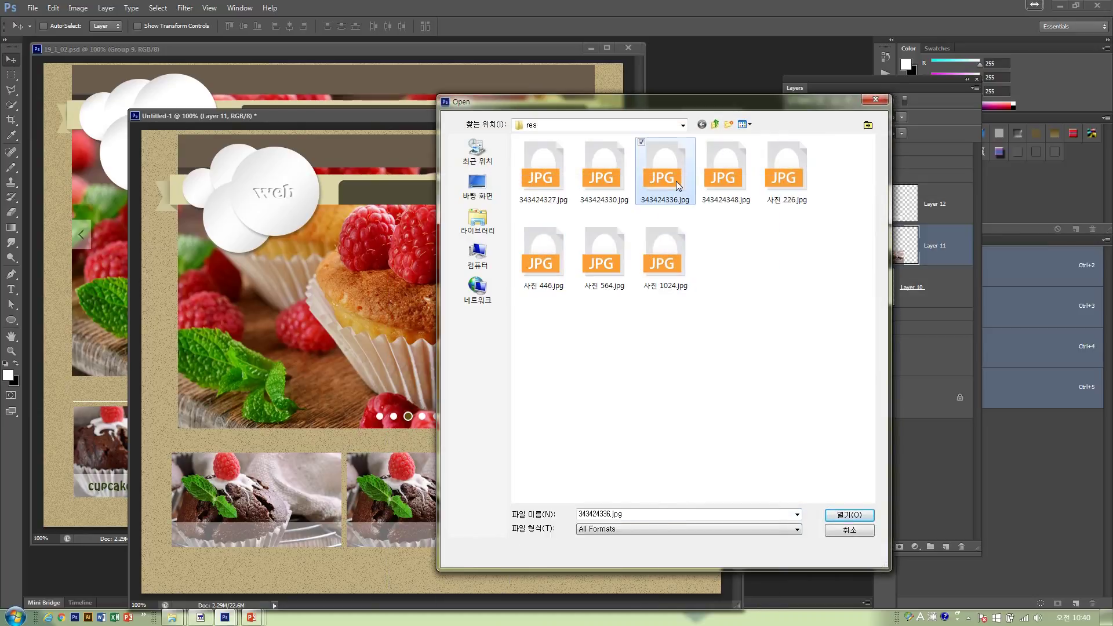
right_click(707, 184)
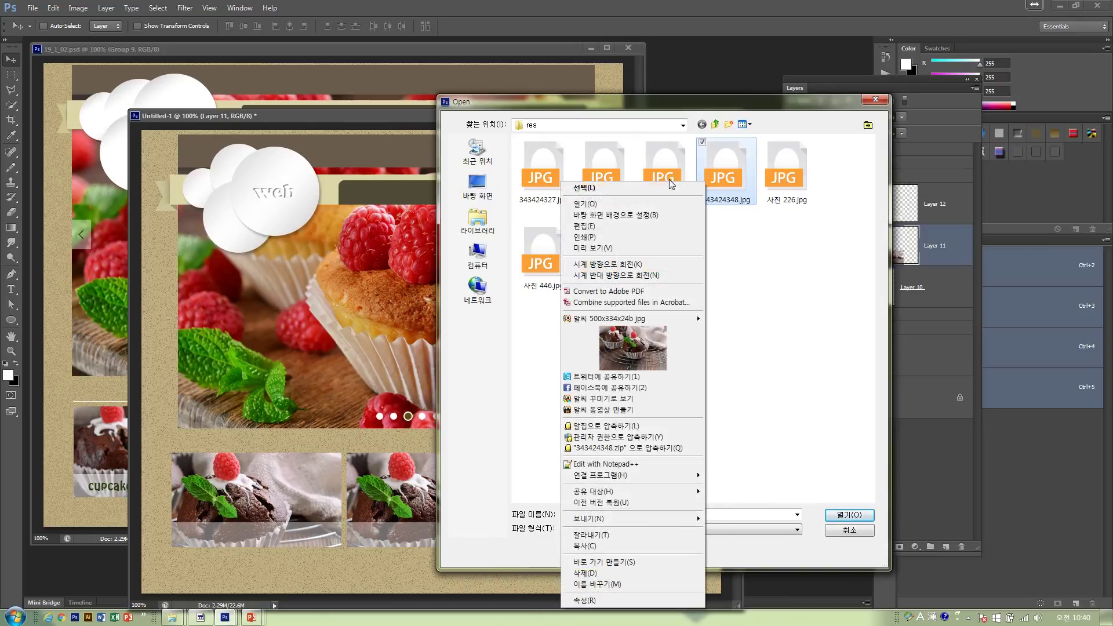
right_click(616, 170)
left_click(724, 279)
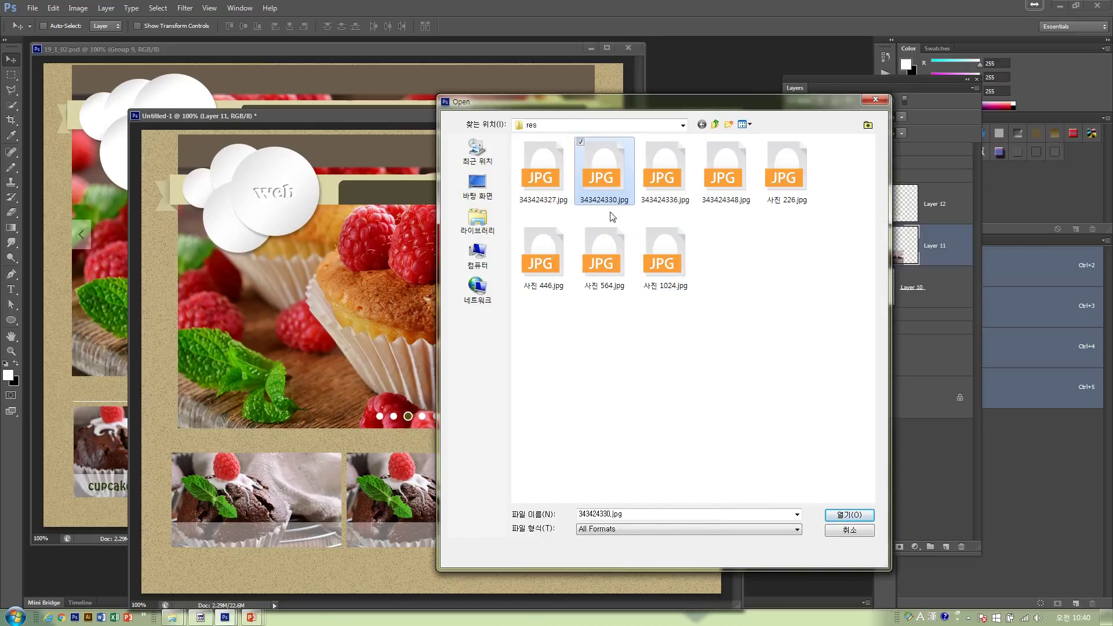
left_click(845, 516)
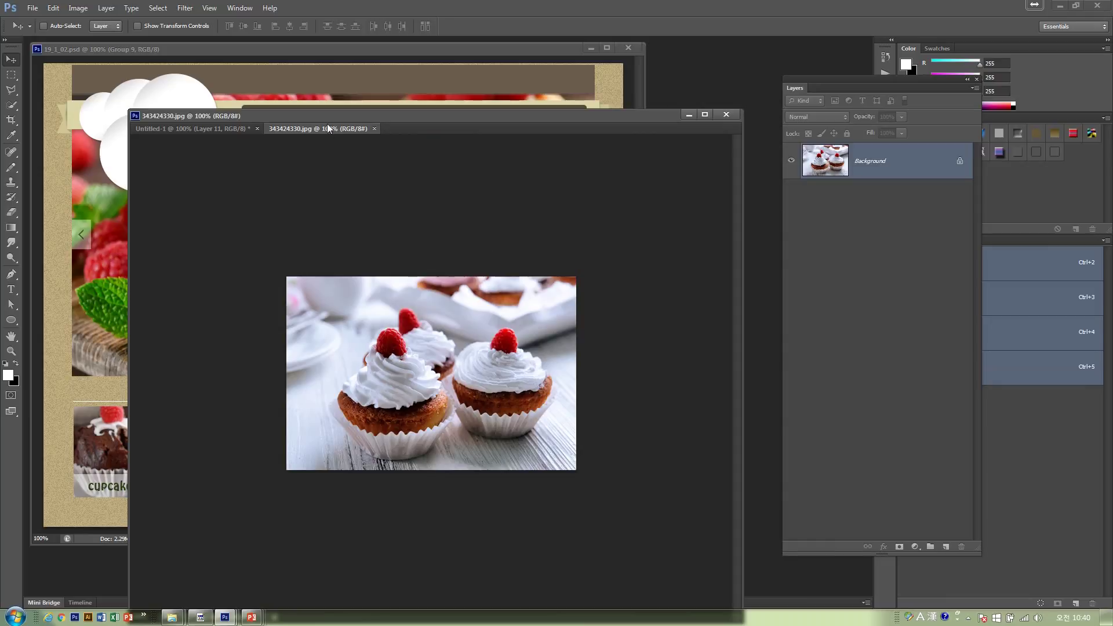
Bring the white-cream cupcake photo into the middle thumbnail's group and delete the chocolate photo layer beneath it
left_click_drag(327, 119, 702, 212)
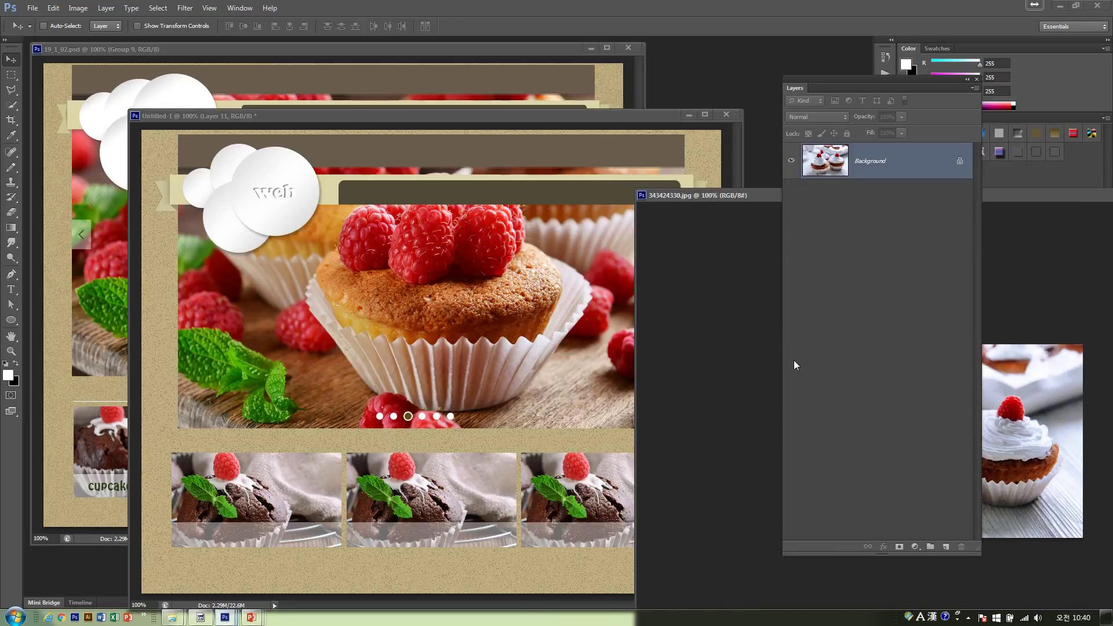
left_click_drag(1017, 426, 475, 443)
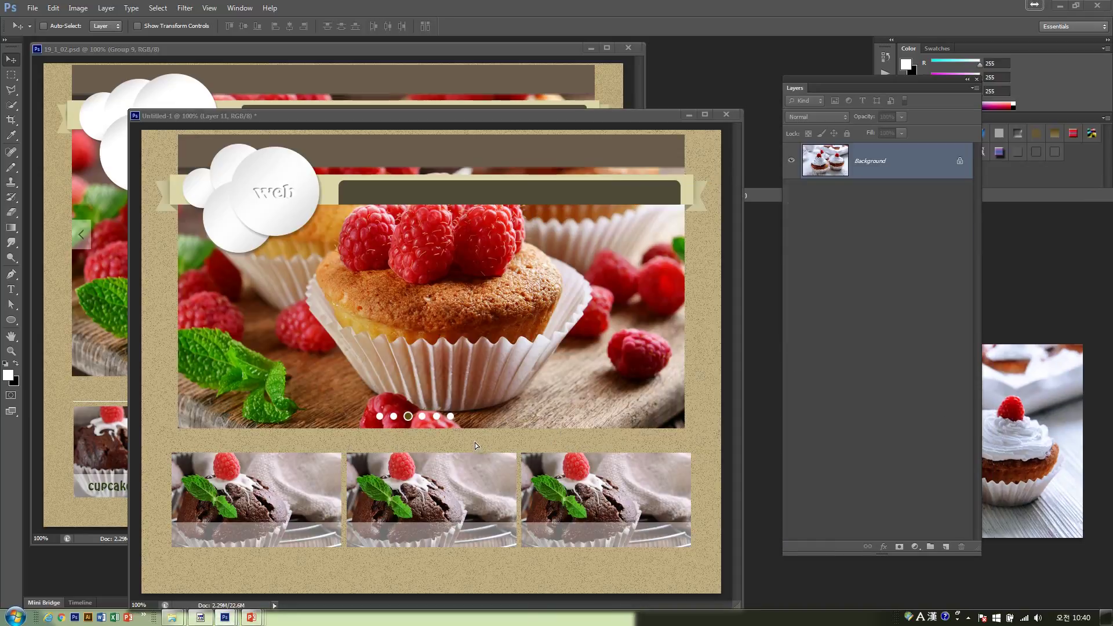
left_click(921, 298)
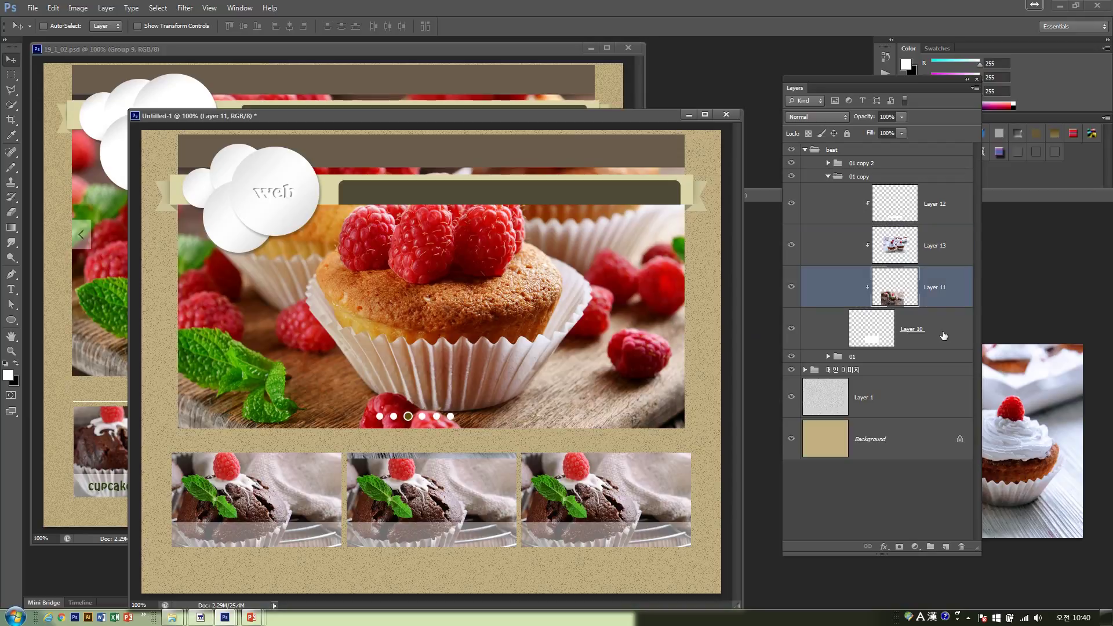
key("Delete")
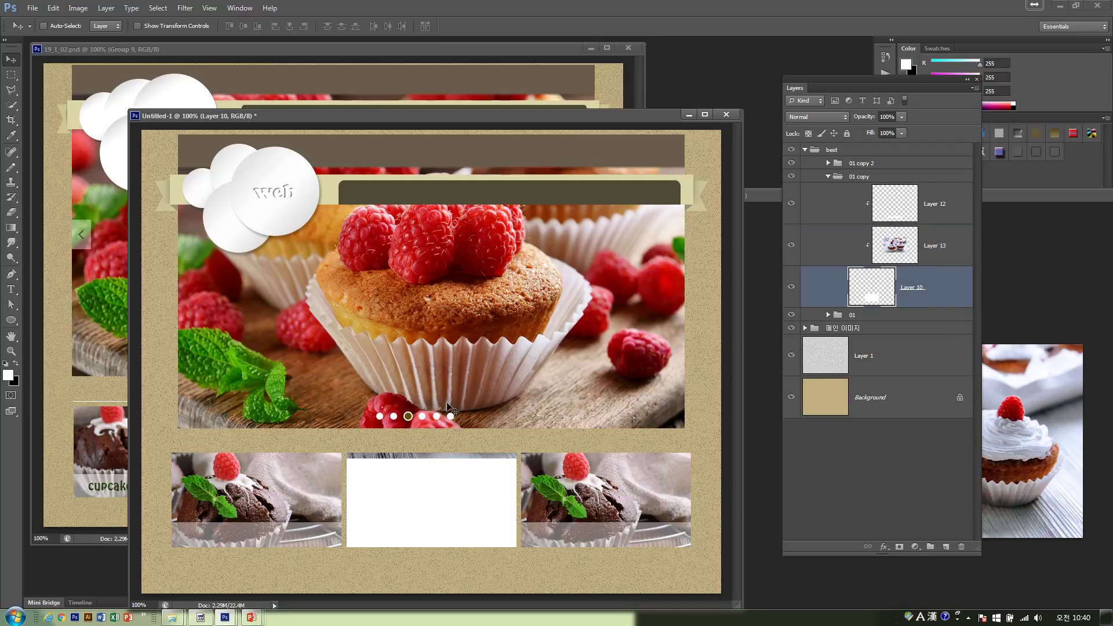
Undo the shift of the white rectangle and position the white-cream cupcake photo inside the middle thumbnail
left_click_drag(458, 365, 500, 496)
key("ctrl+z")
left_click(929, 250)
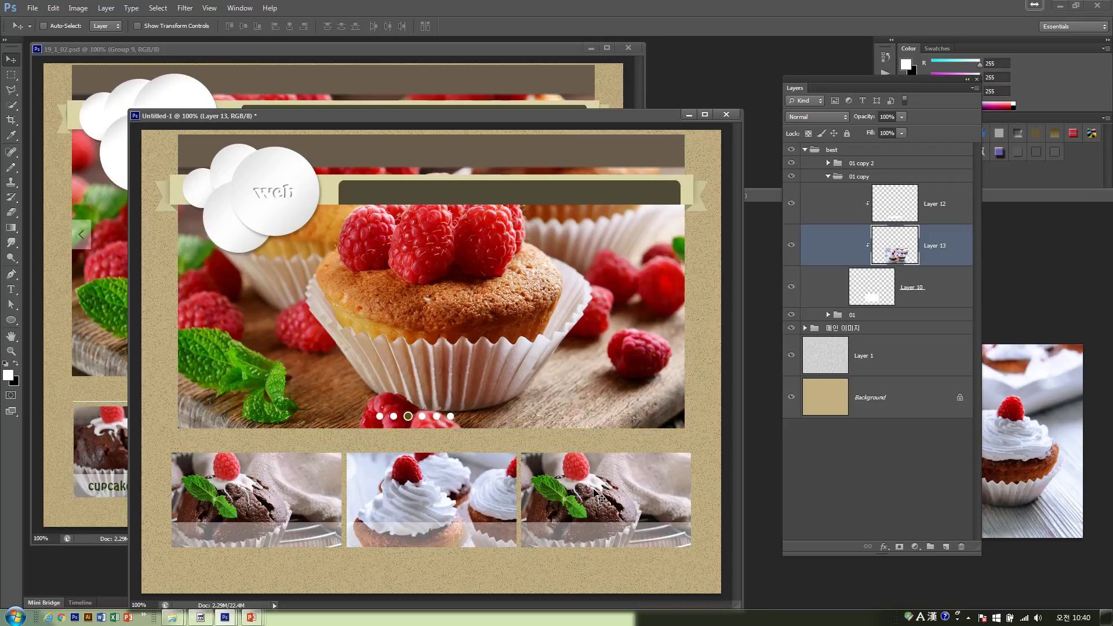
Select the chocolate photo layer in the third thumbnail and close 343424330.jpg, leaving the Open dialog without choosing a file
left_click(601, 496, "ctrl")
left_click(1092, 305)
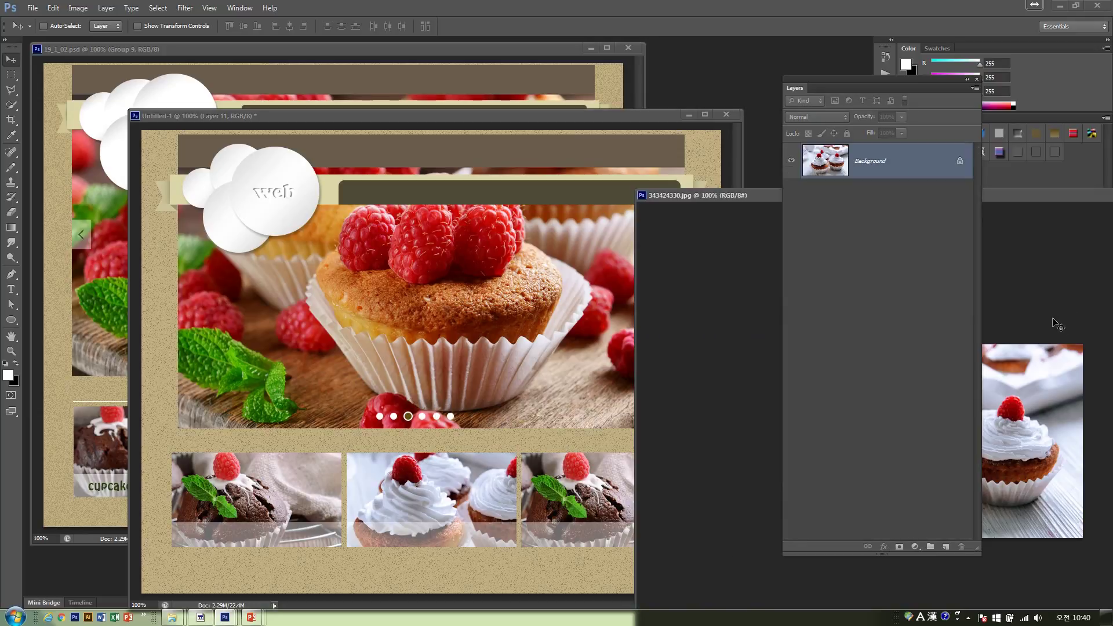
key("ctrl+w")
key("ctrl+o")
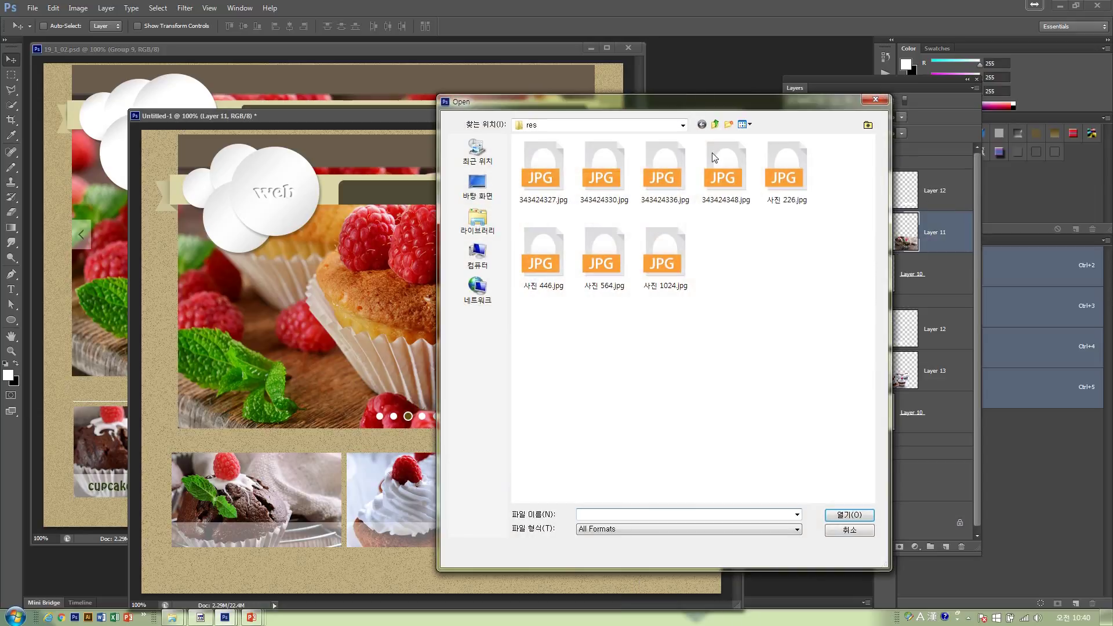
left_click(839, 530)
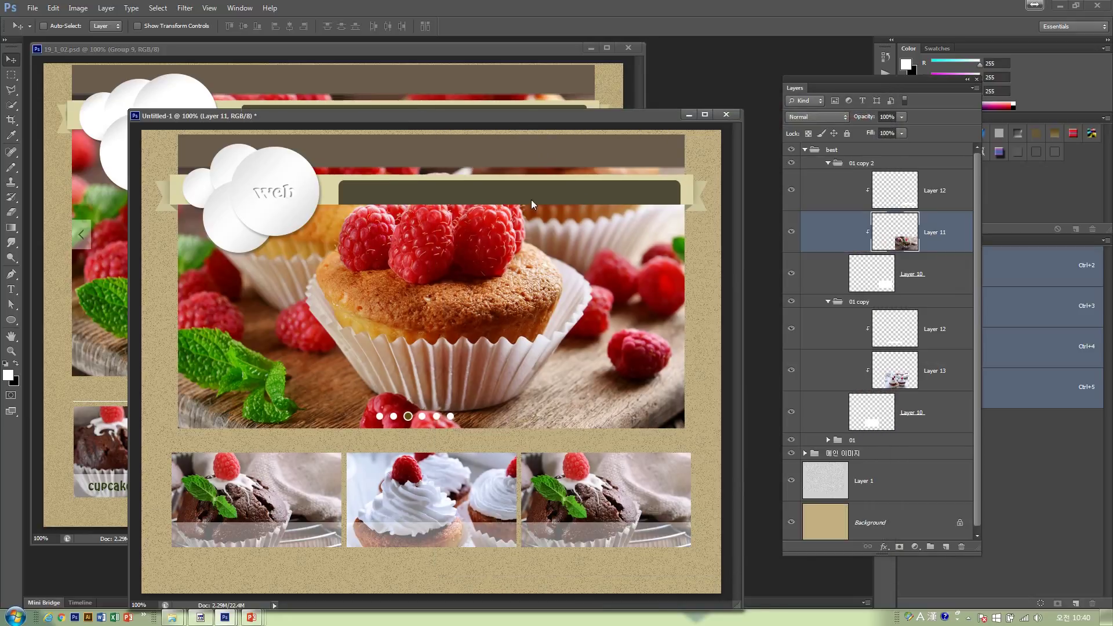
Reposition the layout's document window and open 343424336.jpg from the res folder
left_click_drag(530, 115, 482, 102)
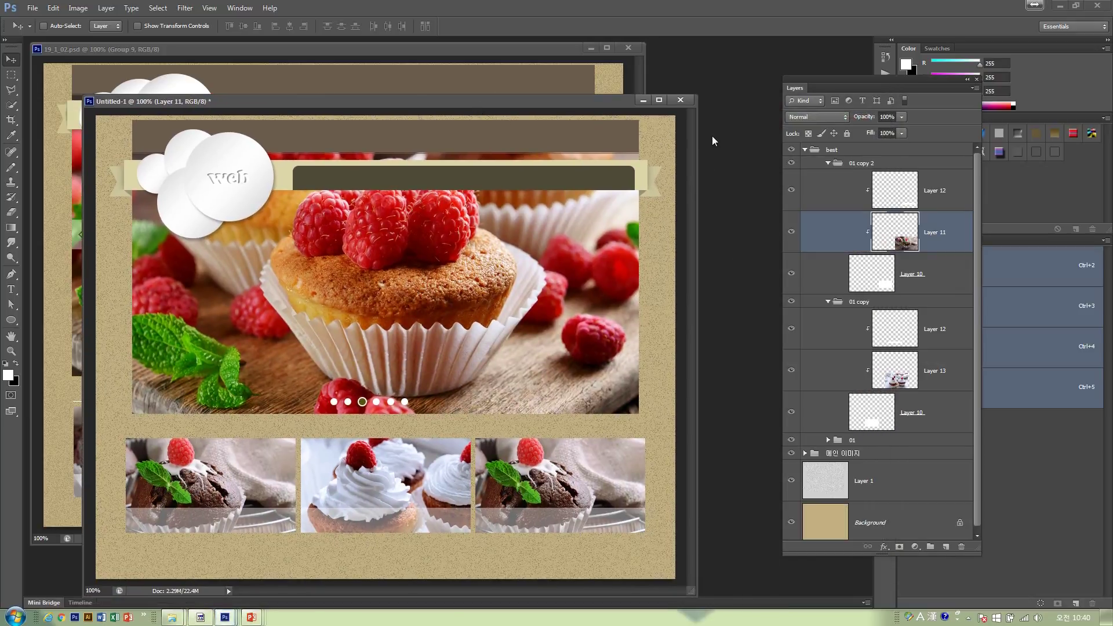
key("ctrl+o")
right_click(544, 169)
left_click(604, 168)
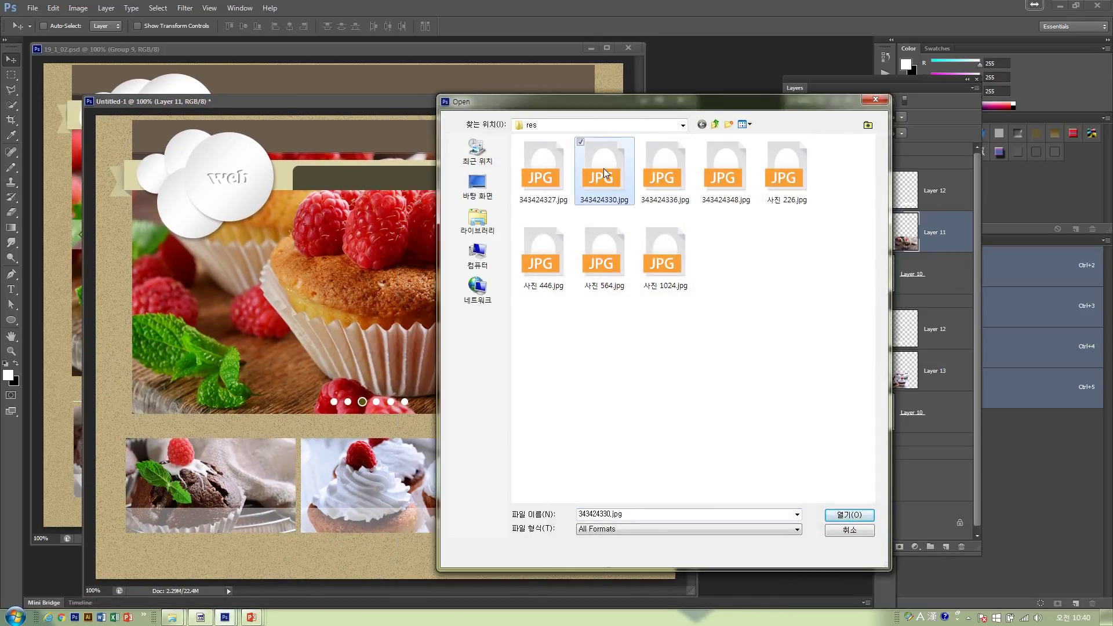
right_click(604, 168)
left_click(662, 174)
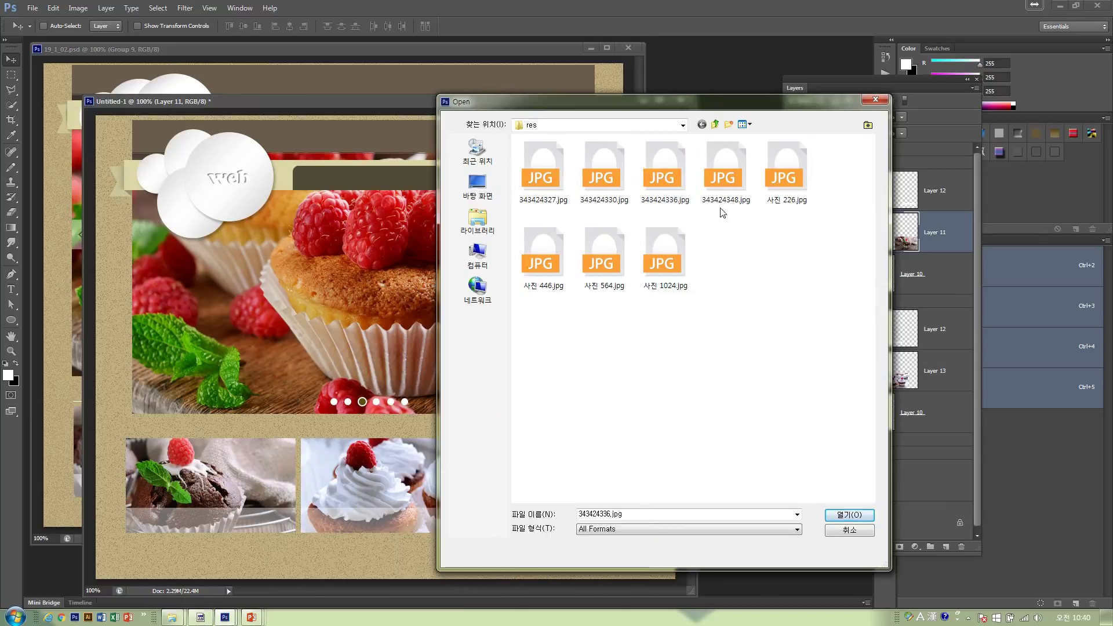
left_click(849, 514)
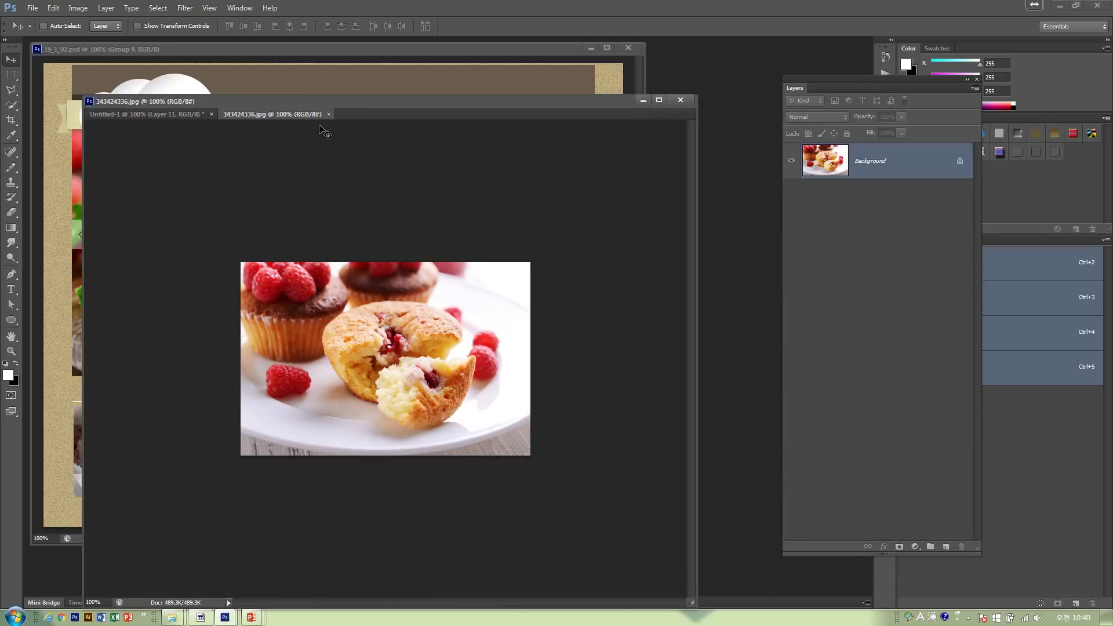
Copy the raspberry muffin photo into the third thumbnail's group above the chocolate photo layer and close 343424336.jpg
left_click_drag(321, 128, 667, 216)
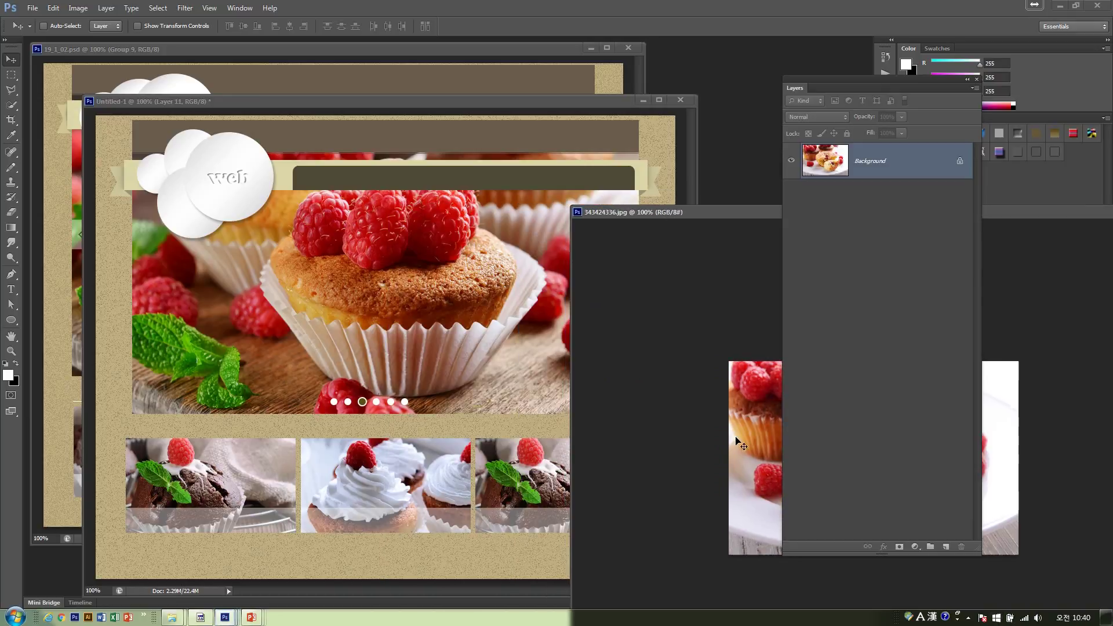
left_click_drag(739, 444, 491, 444)
left_click(751, 490)
key("ctrl+w")
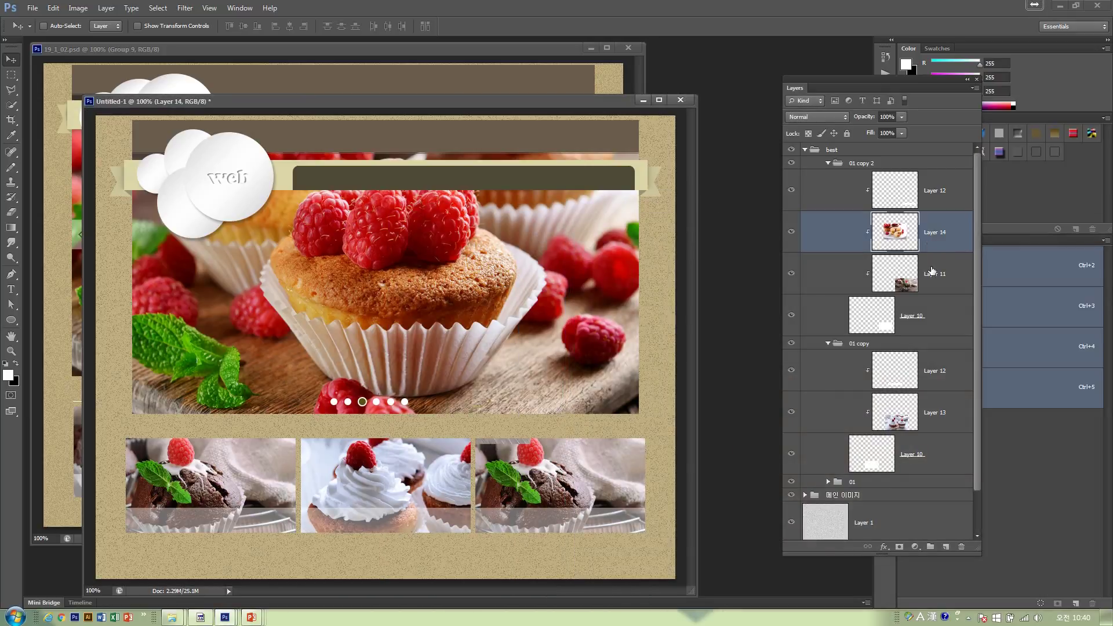
Delete the chocolate photo layer from the third thumbnail's group and position the muffin photo inside that thumbnail
left_click(932, 271)
key("Delete")
left_click(934, 232)
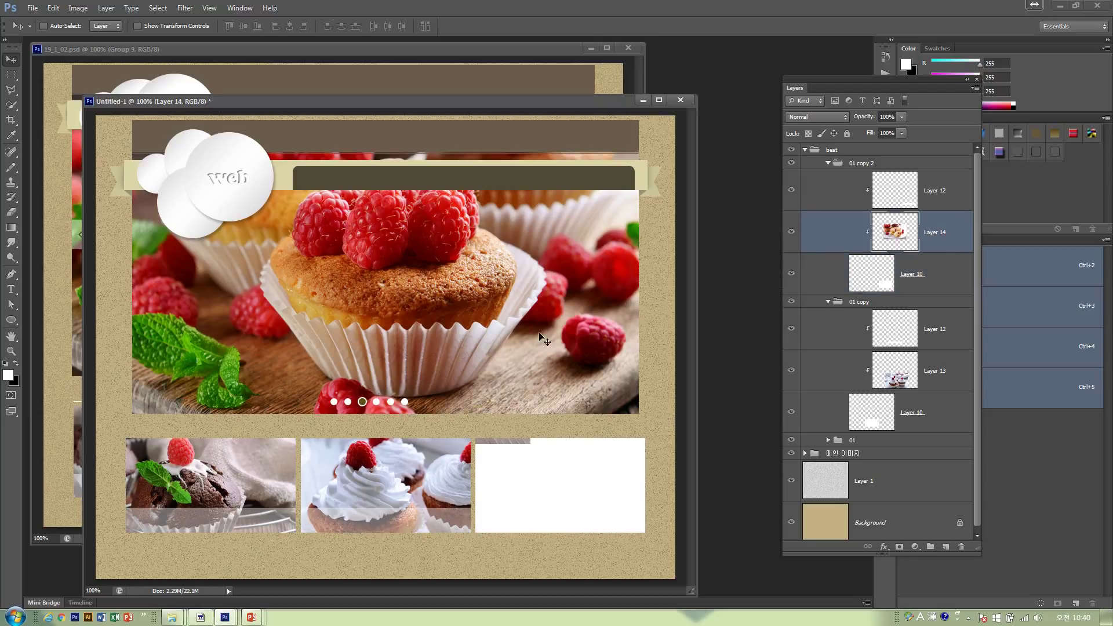
left_click_drag(396, 345, 475, 368)
left_click_drag(538, 399, 535, 397)
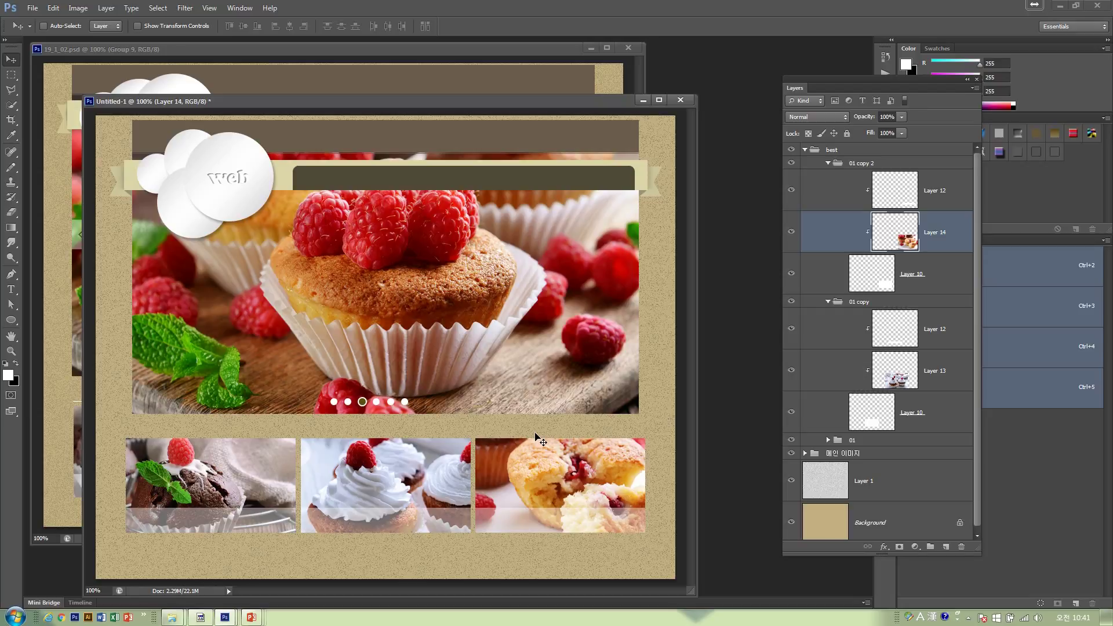
key("alt+Tab")
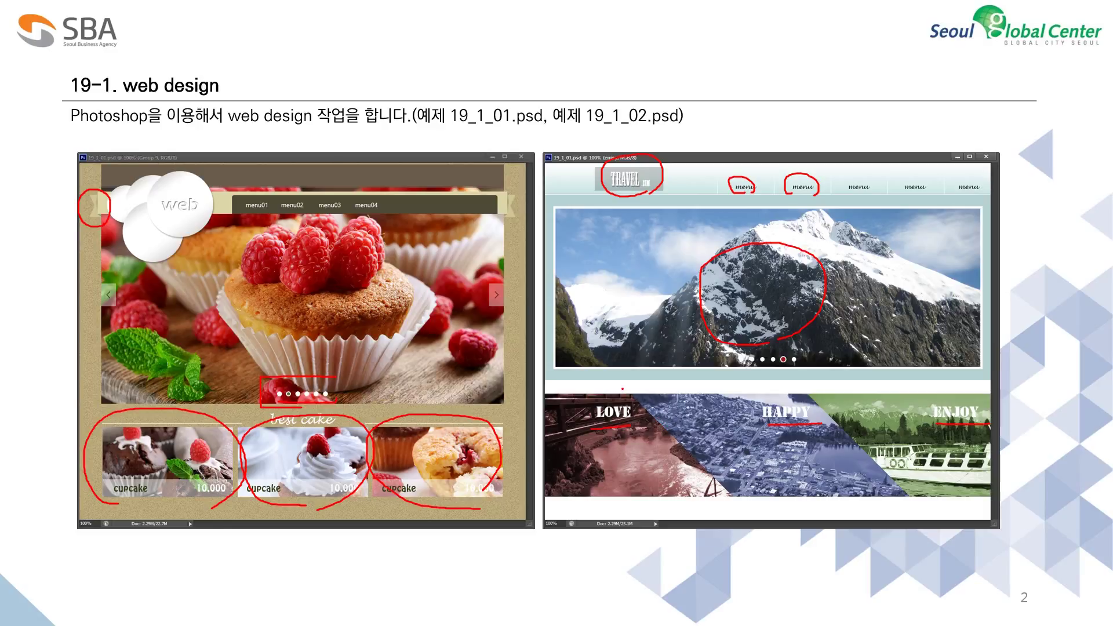
left_click_drag(702, 461, 756, 508)
left_click_drag(802, 389, 916, 506)
key("alt+Tab")
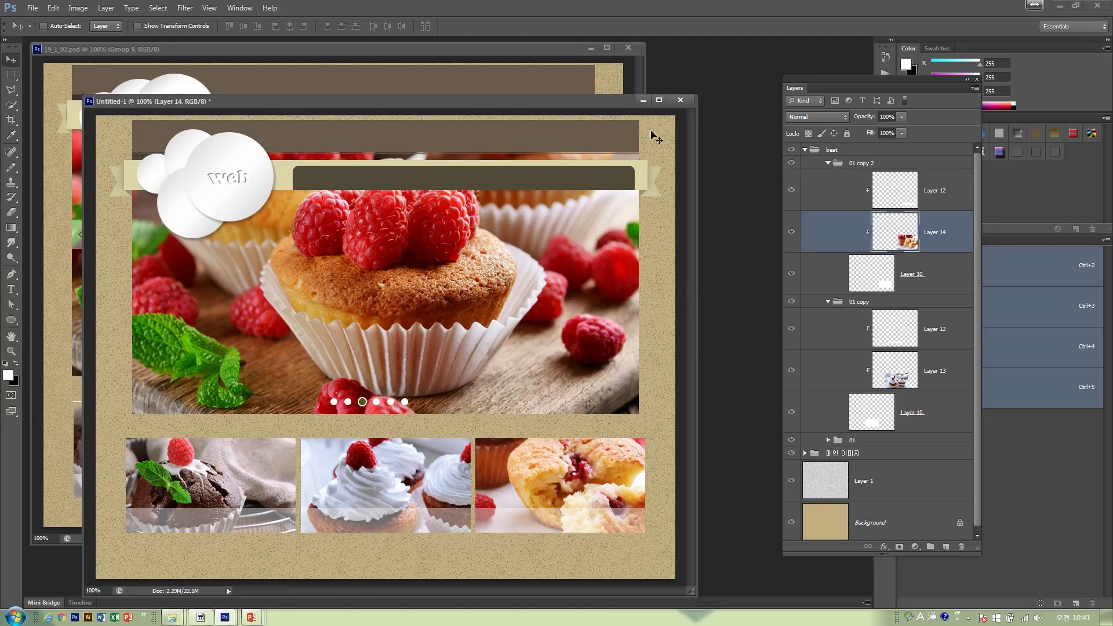
Close the Untitled-1 layout document and the reference file 19_1_02.psd
left_click(681, 99)
left_click(562, 231)
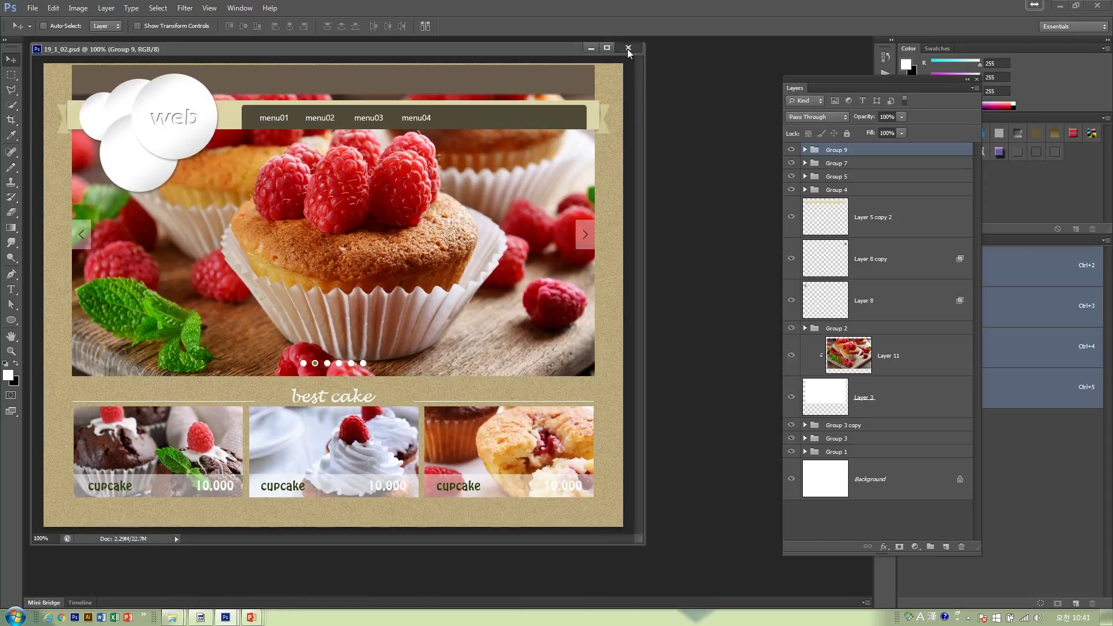
left_click(628, 48)
Open 343424327.jpg from the res folder and float and enlarge its window to show the whole photo
double_click(496, 218)
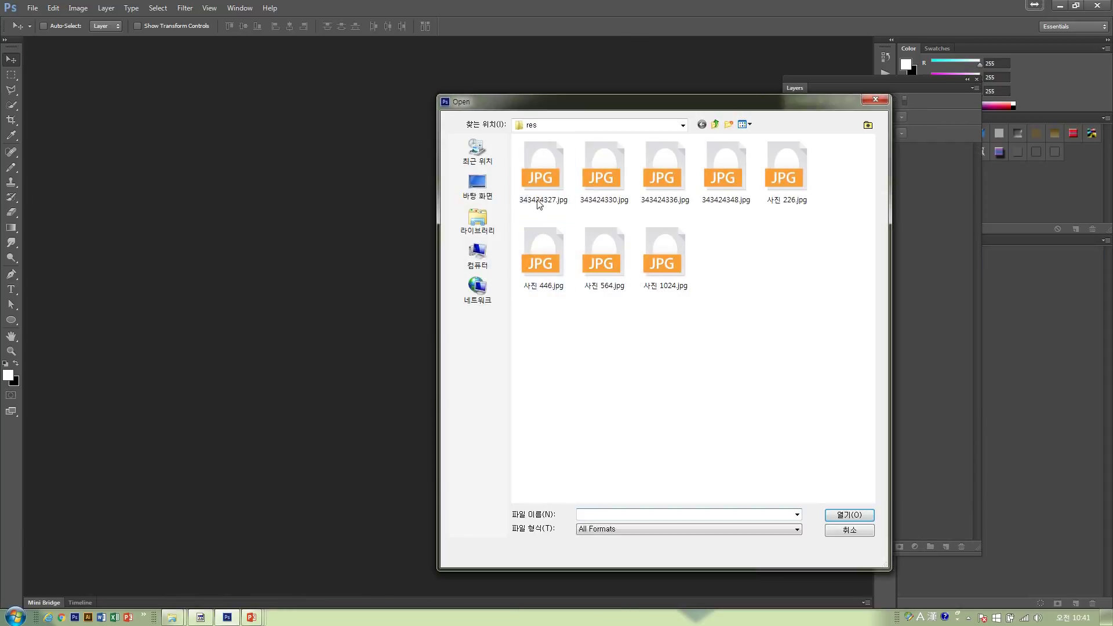
right_click(542, 182)
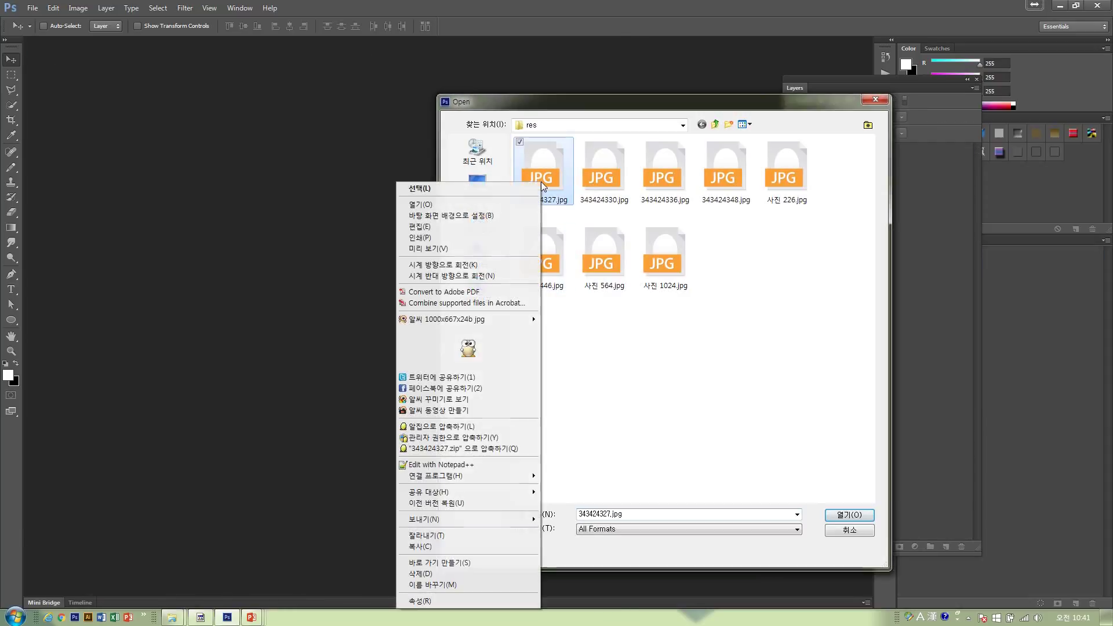
left_click(839, 512)
left_click_drag(120, 40, 199, 108)
left_click_drag(664, 476, 718, 521)
Select the lower-left half of the raspberry cupcake photo along a steep diagonal with the Polygonal Lasso tool
left_click(11, 90)
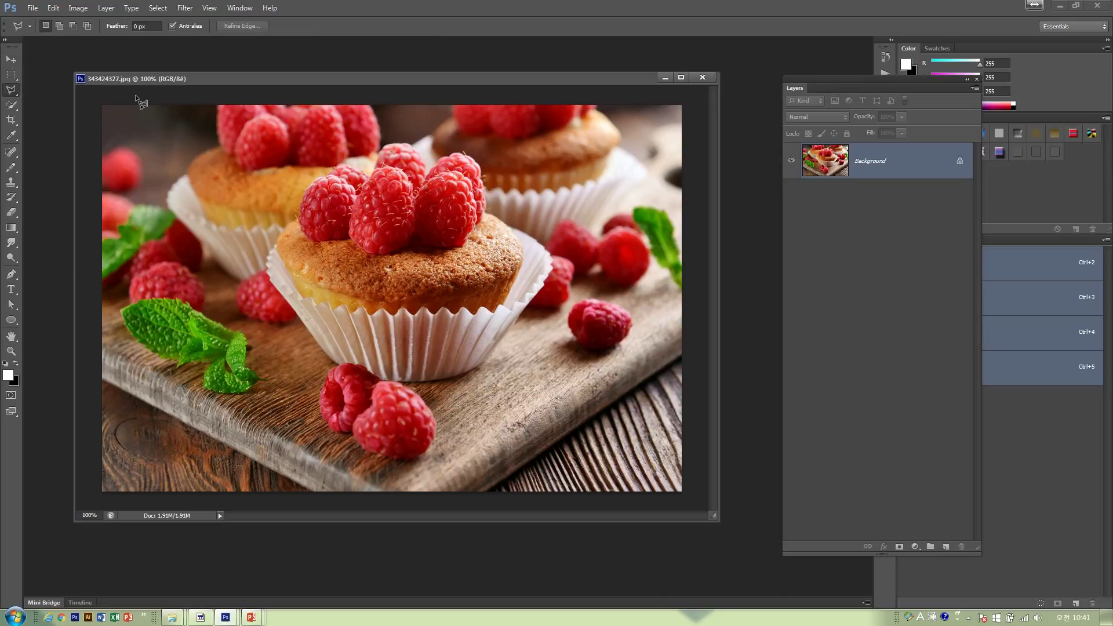
left_click(136, 96)
left_click(544, 505)
left_click(94, 499)
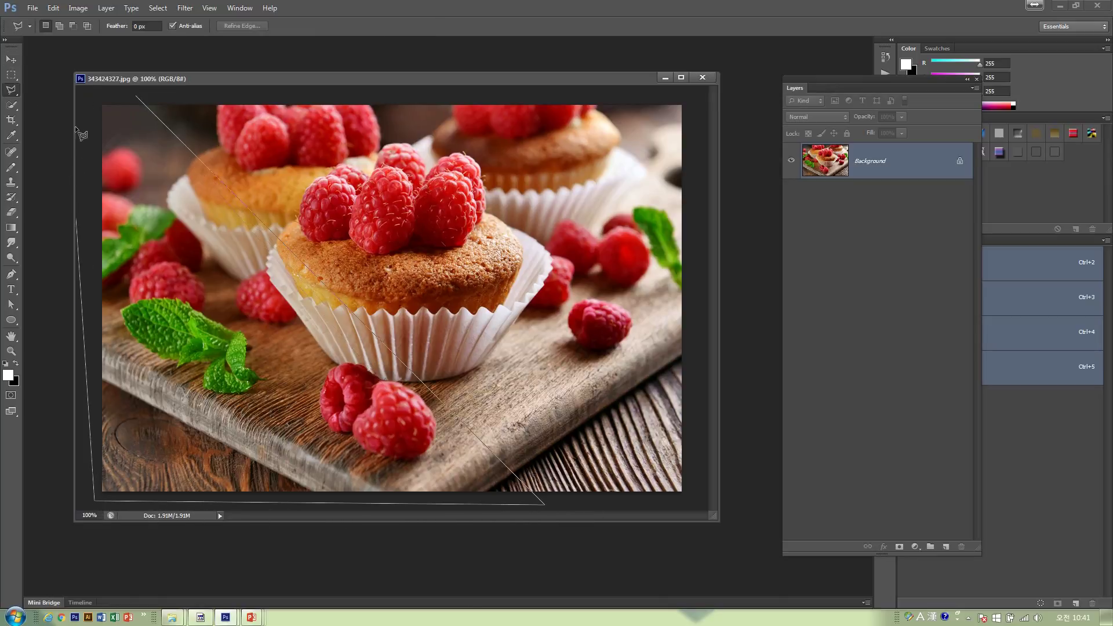
left_click(87, 101)
left_click(137, 99)
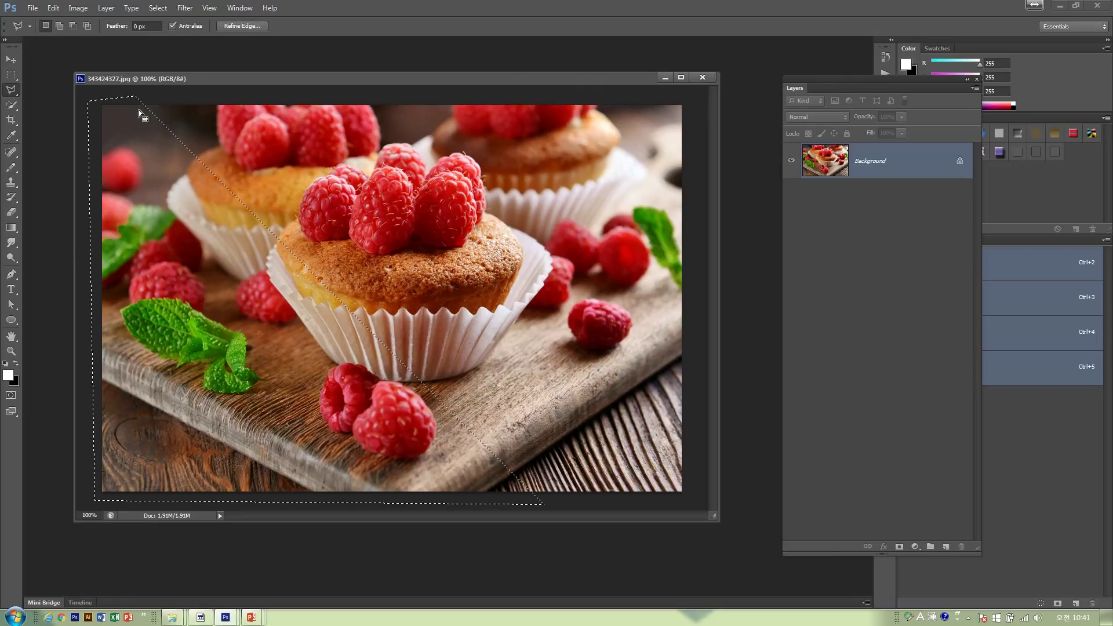
left_click(78, 8)
mouse_move(87, 40)
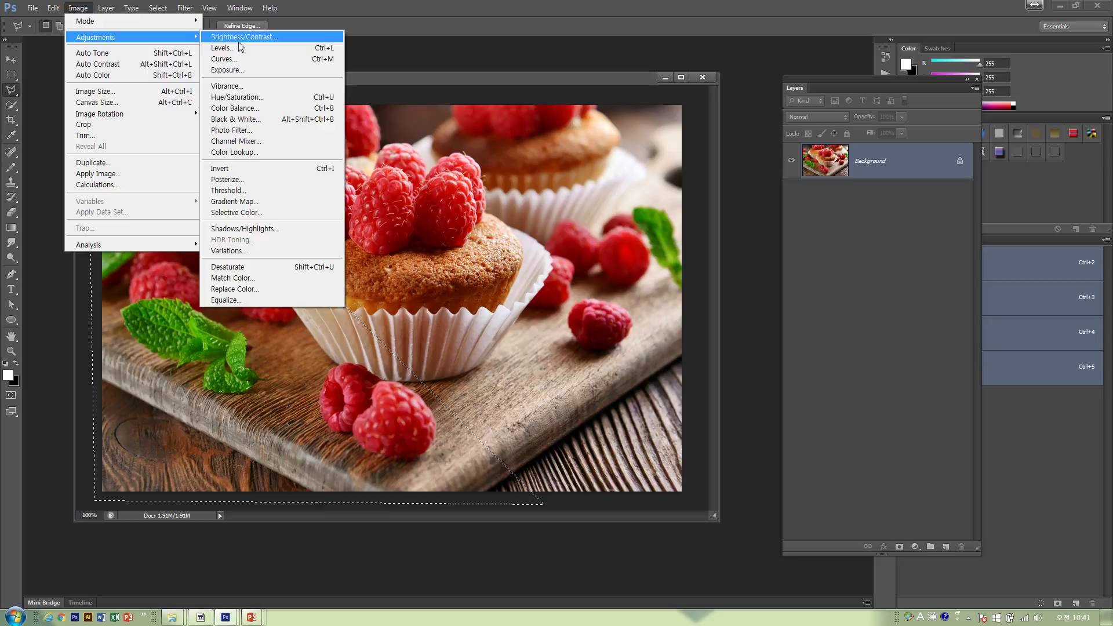
left_click(232, 95)
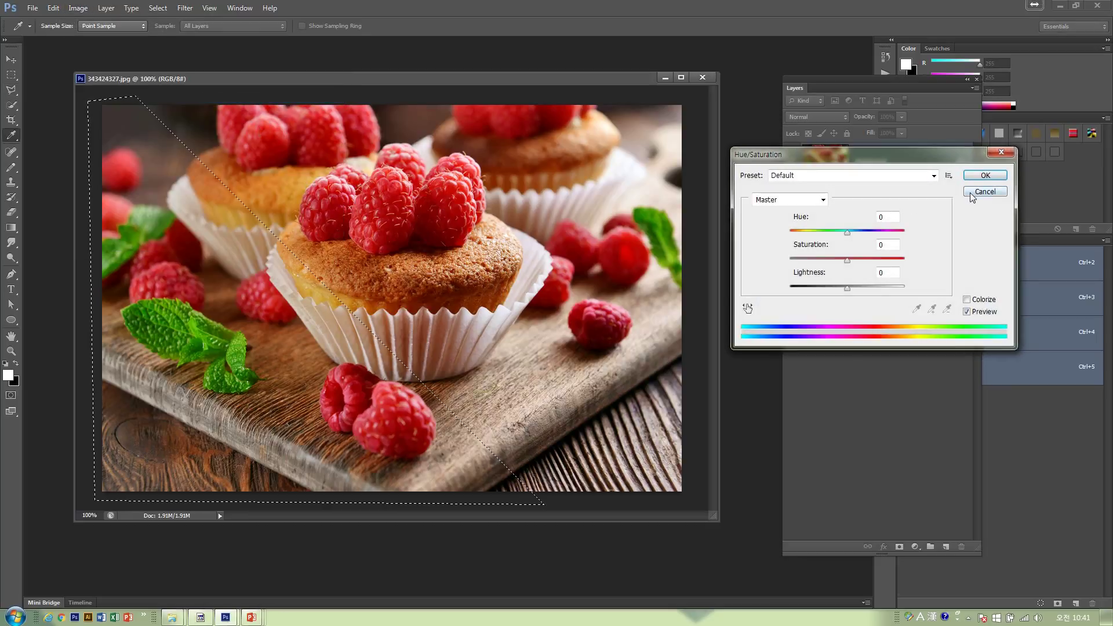
left_click(979, 193)
Add a Hue/Saturation adjustment layer masked to the diagonal selection and set its Hue to -91
left_click(915, 547)
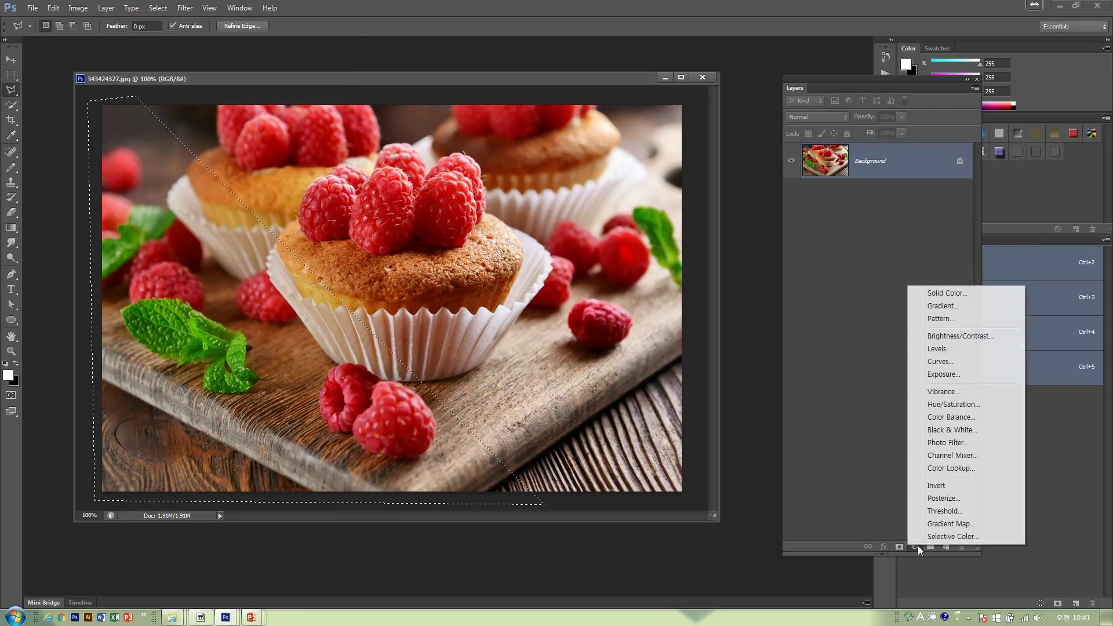
left_click(954, 406)
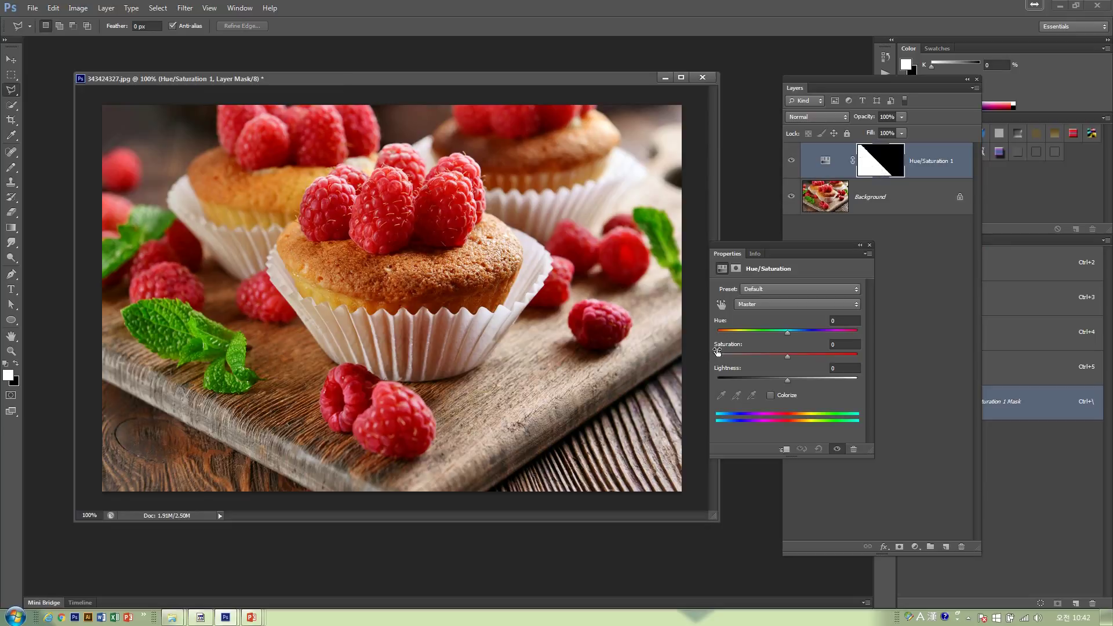
left_click_drag(787, 333, 745, 337)
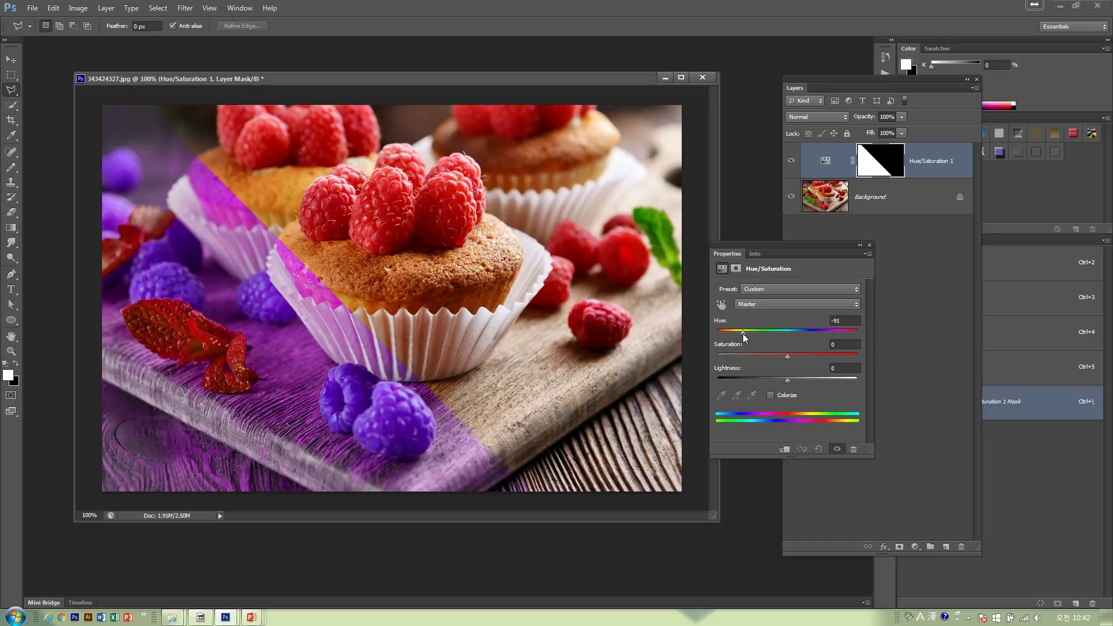